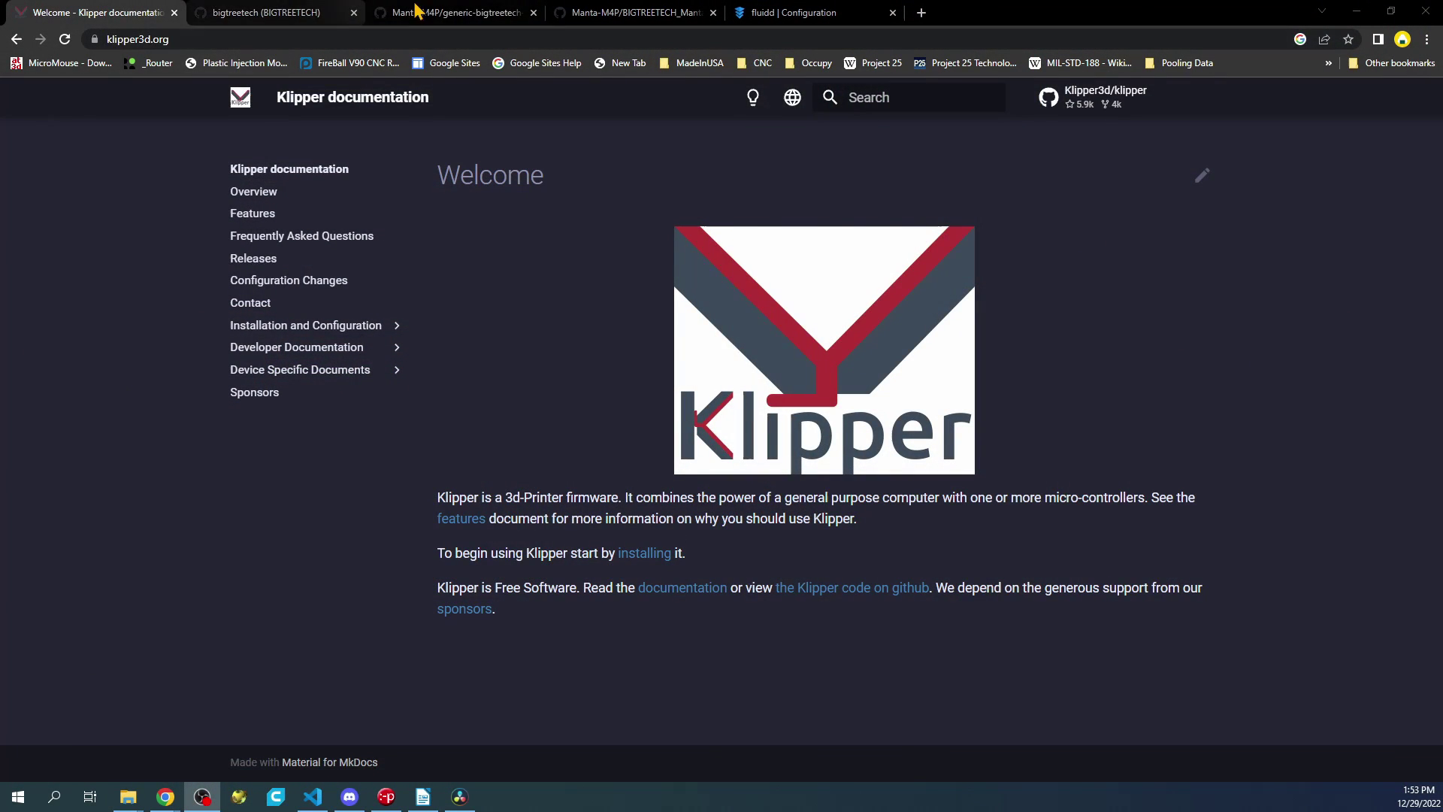
- Browse the open BIGTREETECH tabs, then go back twice to the Manta-M4P repository root
left_click(417, 10)
key("ctrl+shift+Tab")
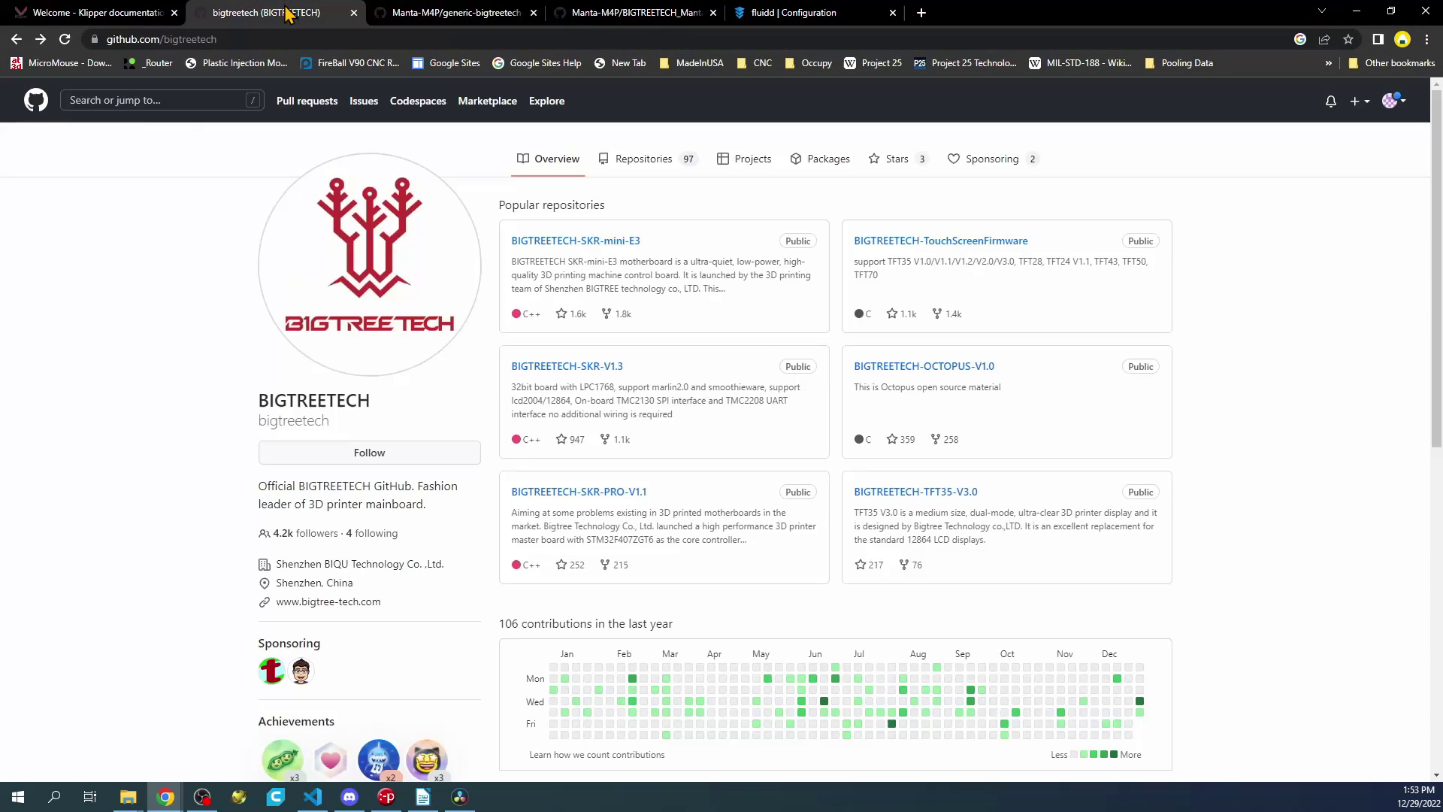
left_click(613, 15)
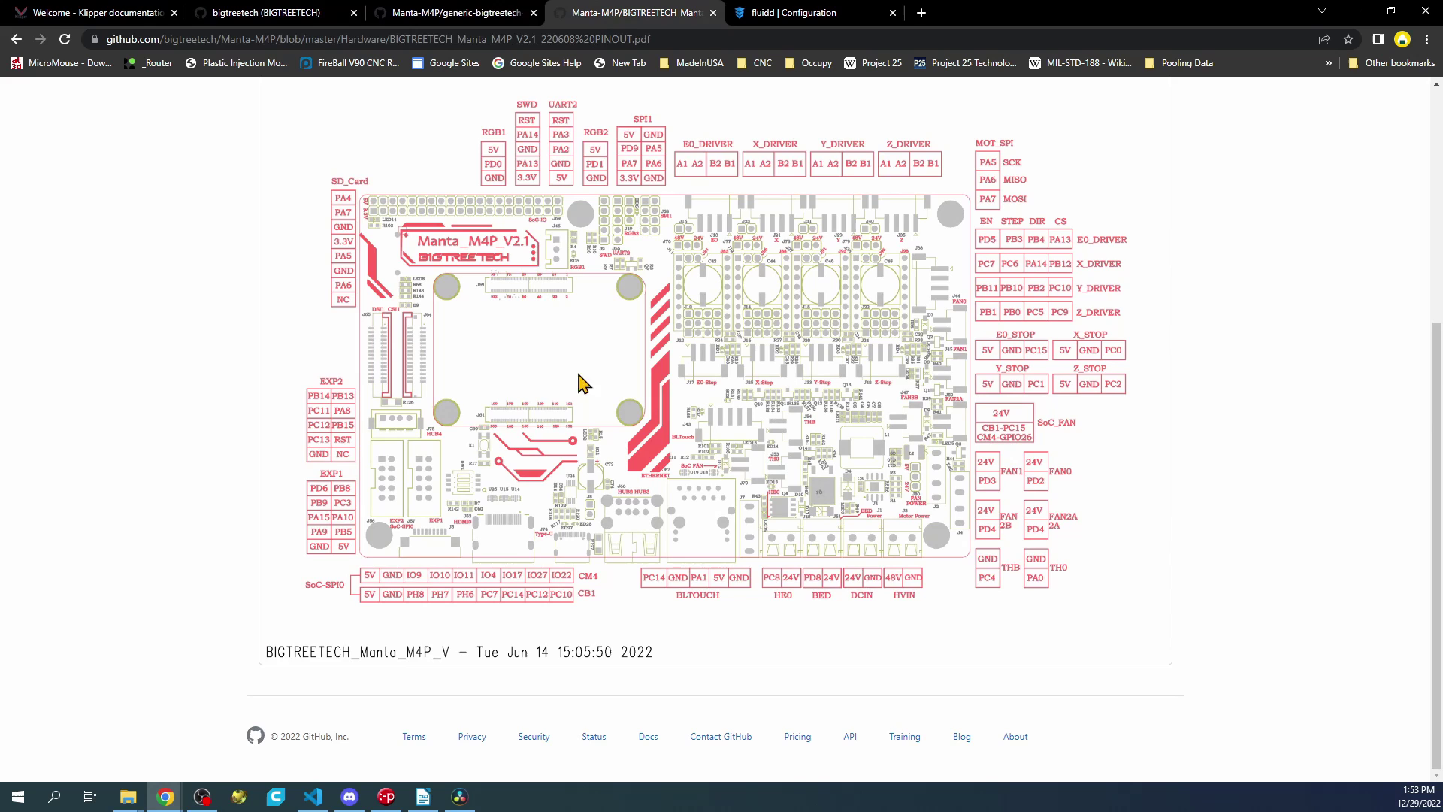
left_click(451, 14)
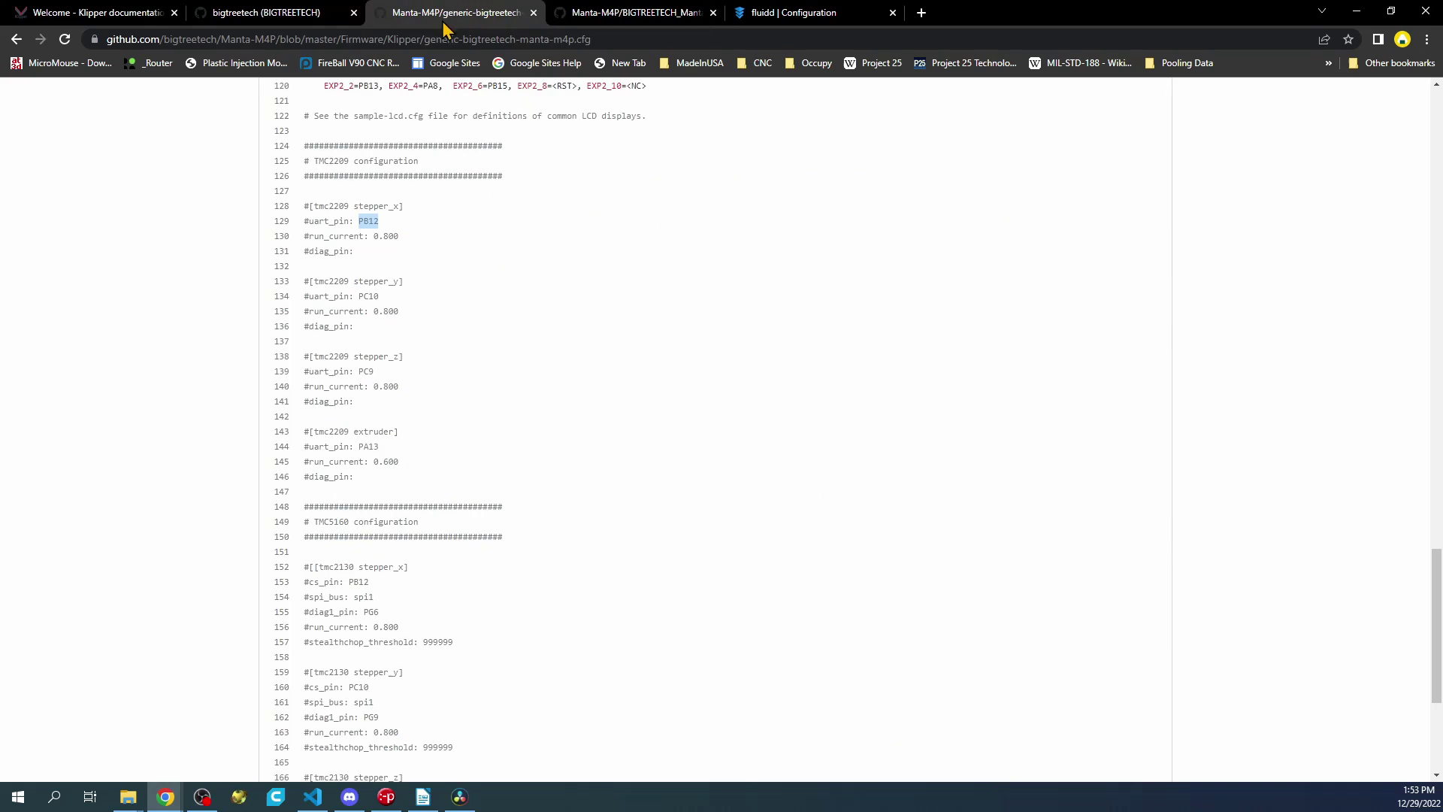
left_click(16, 39)
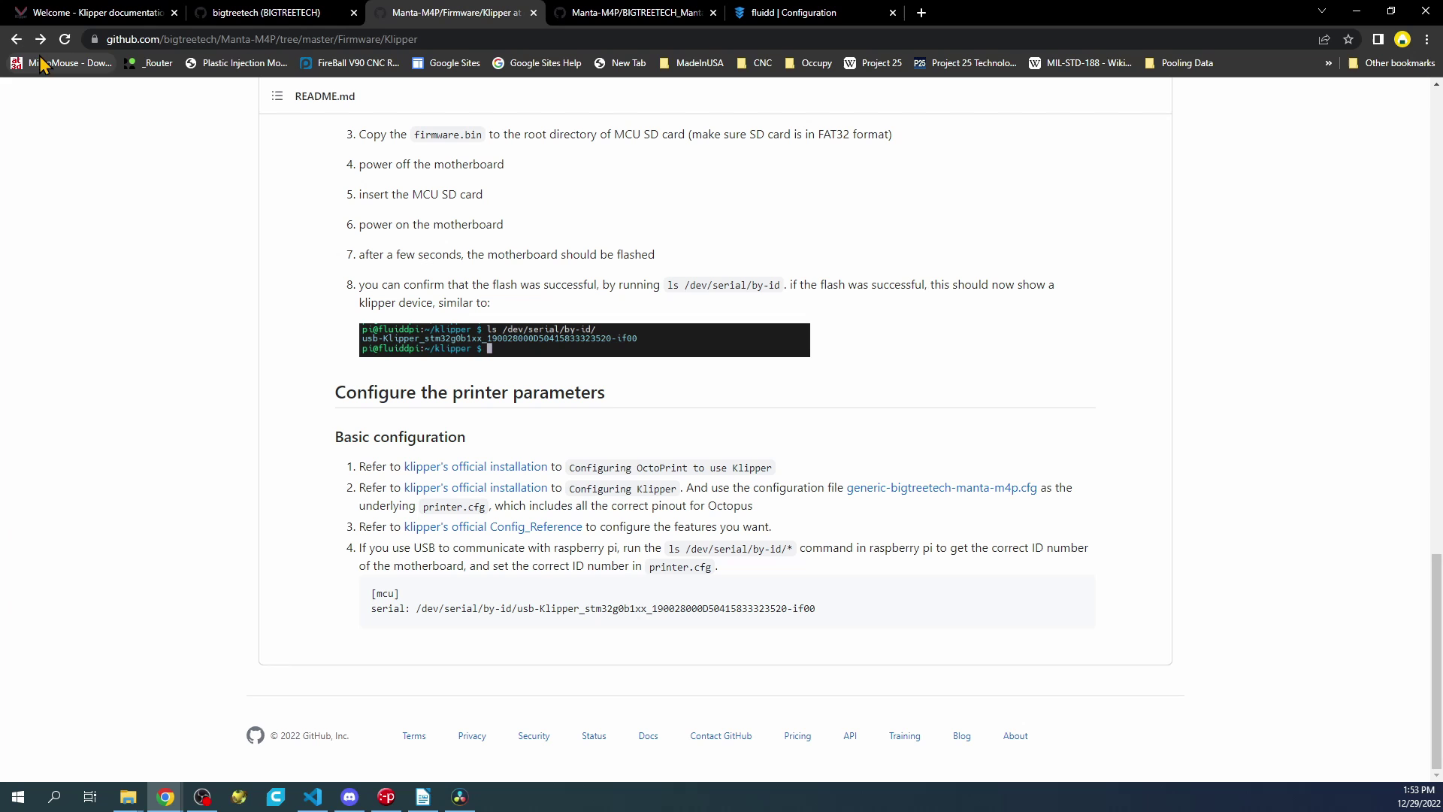
left_click(17, 39)
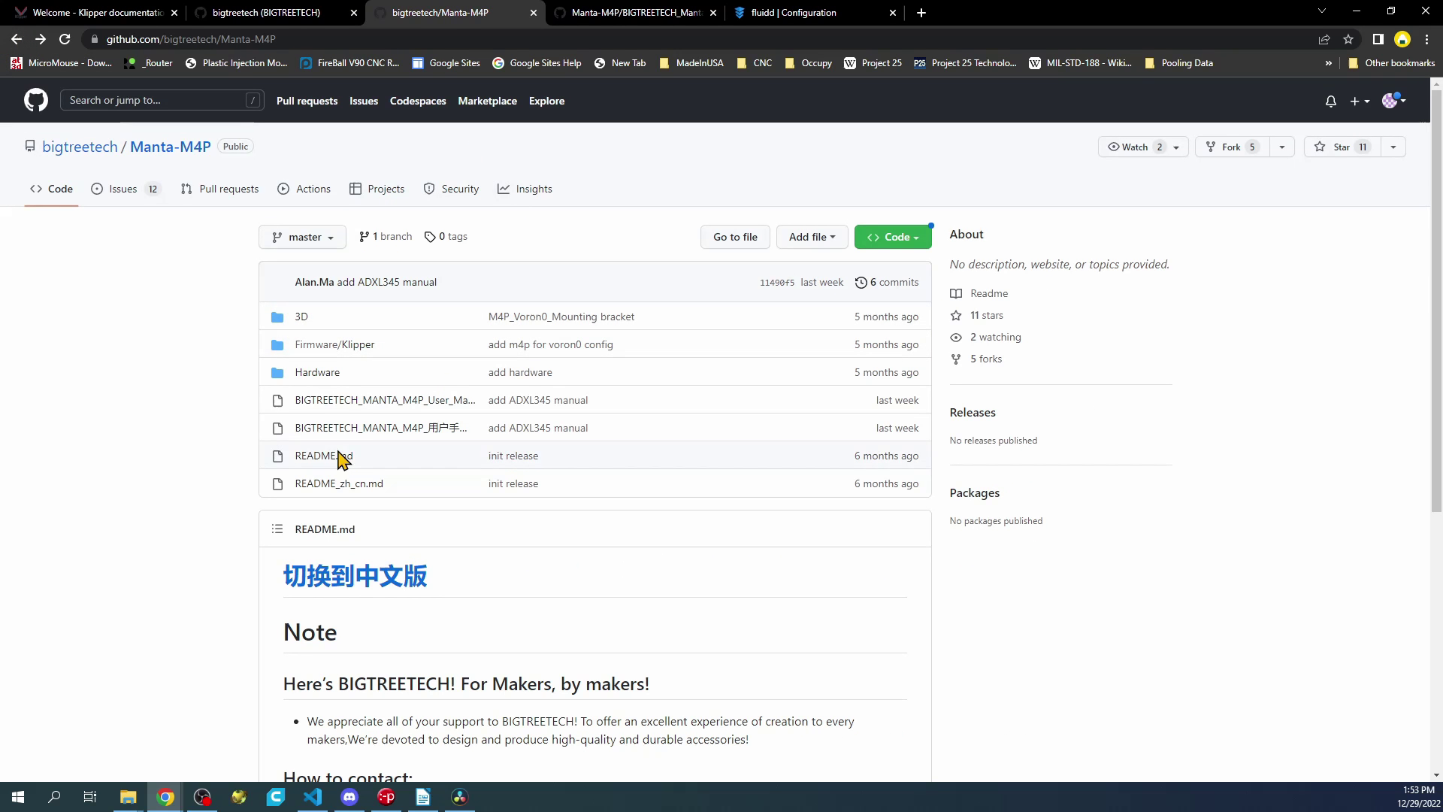
- Open BIGTREETECH_MANTA_M4P_User_Manual.pdf and scroll through its first pages
left_click(376, 402)
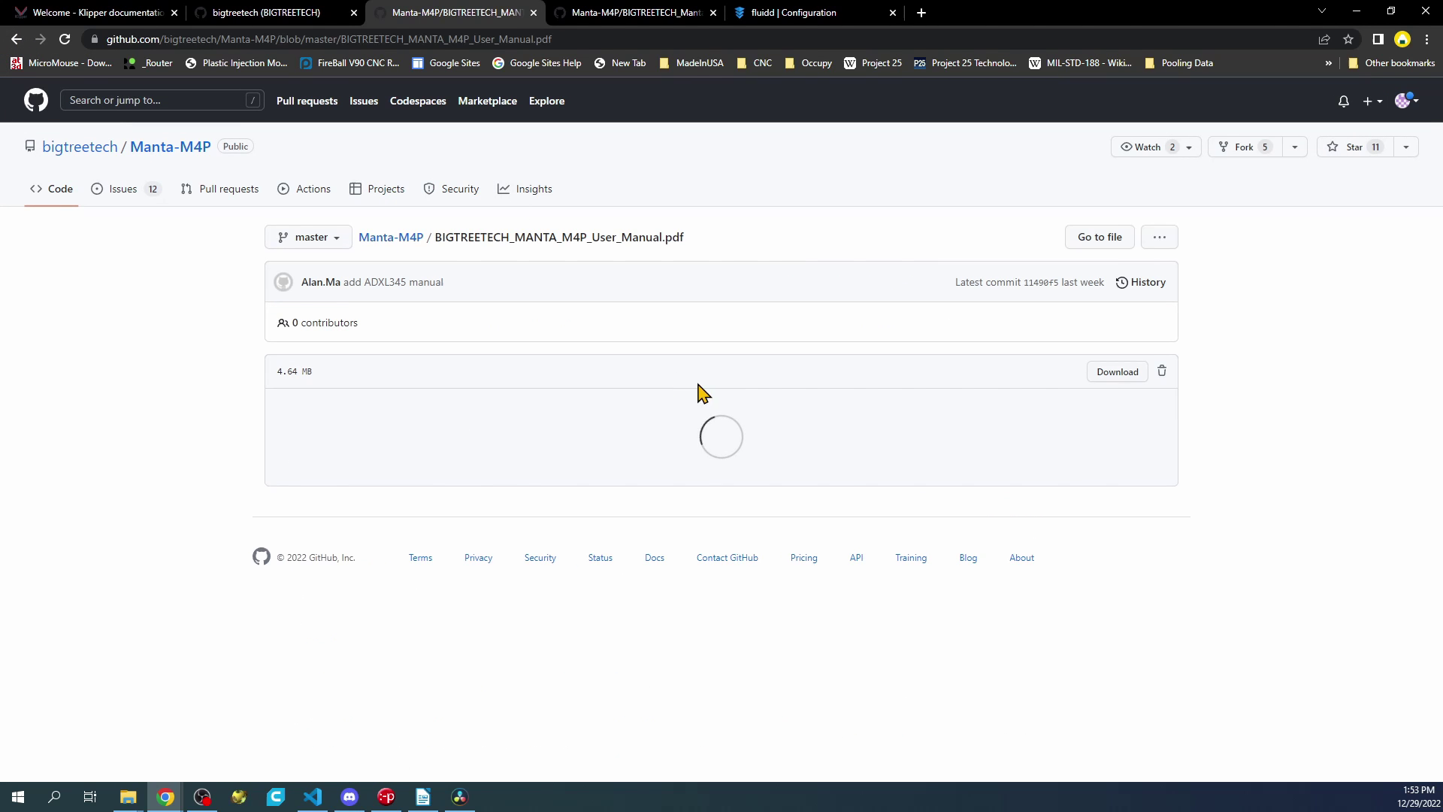
scroll(687, 451, "down", 4)
scroll(690, 526, "down", 20)
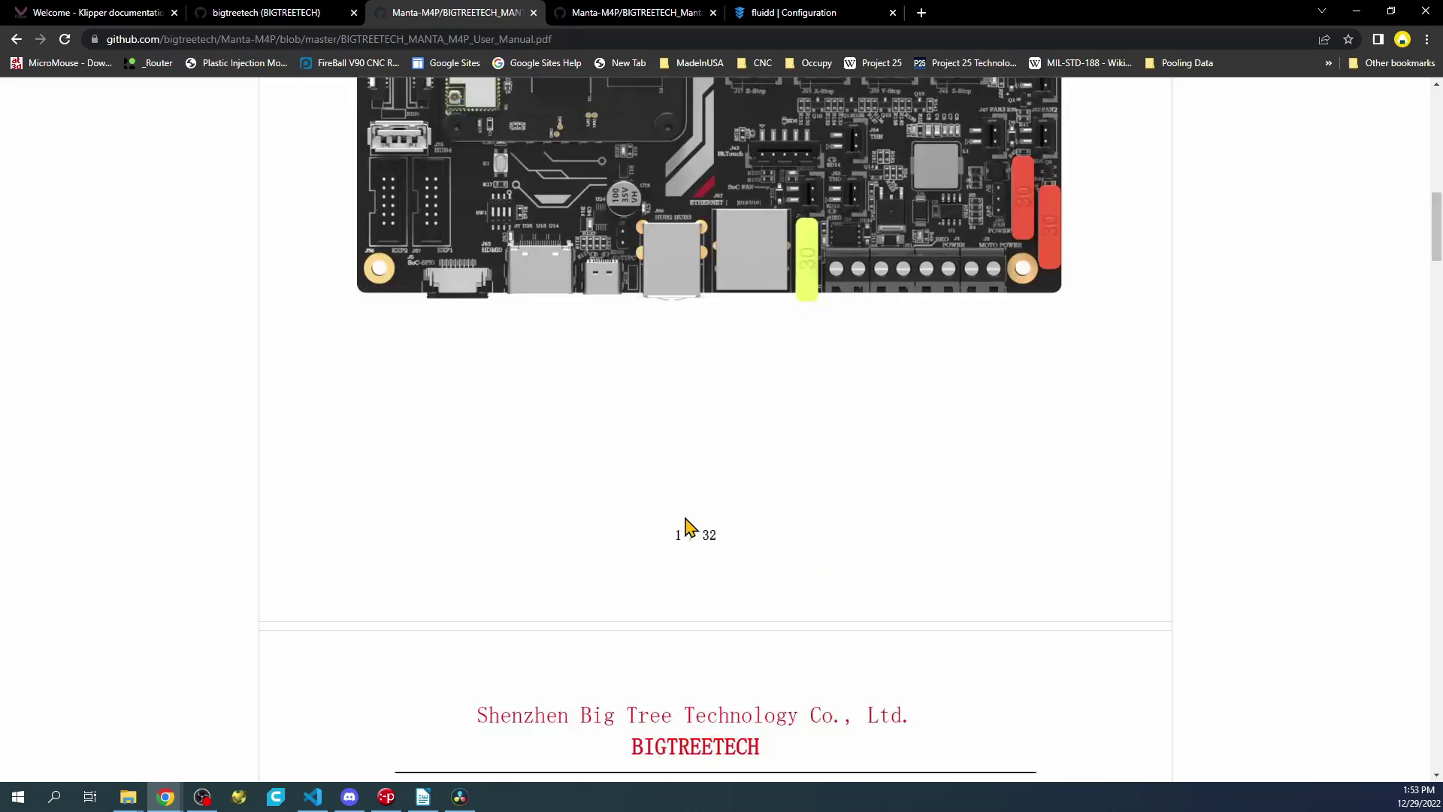
scroll(687, 489, "down", 20)
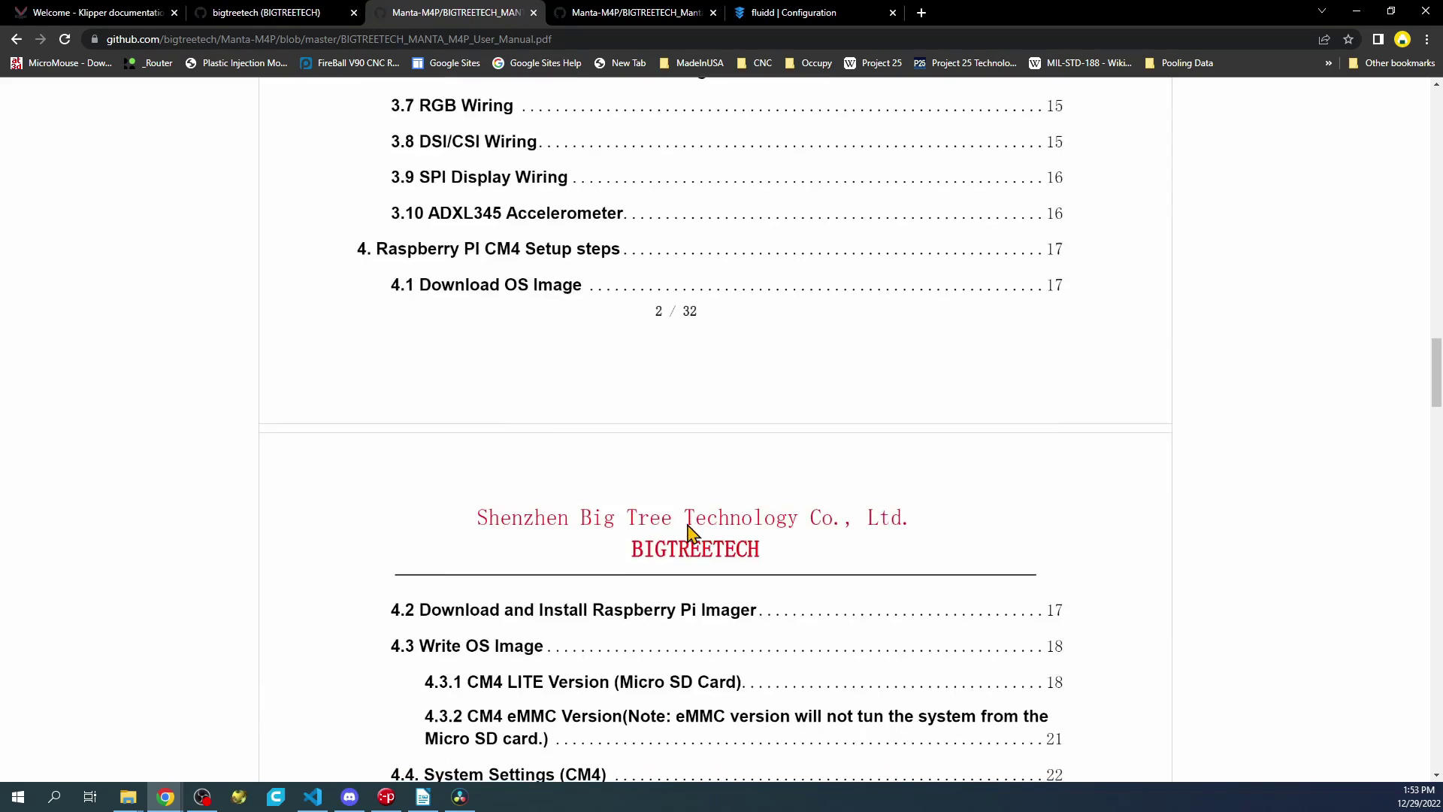
scroll(682, 460, "down", 20)
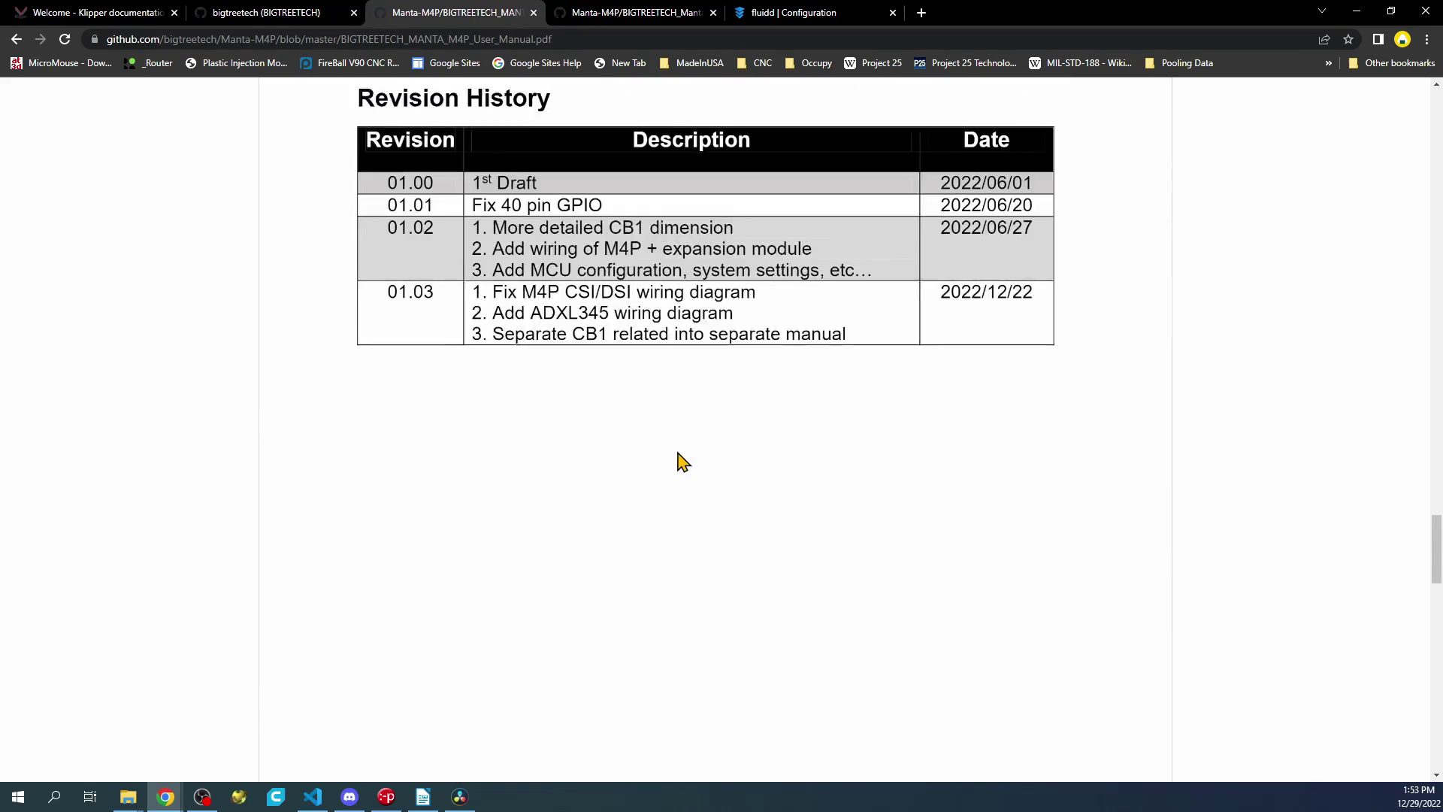
scroll(682, 460, "down", 9)
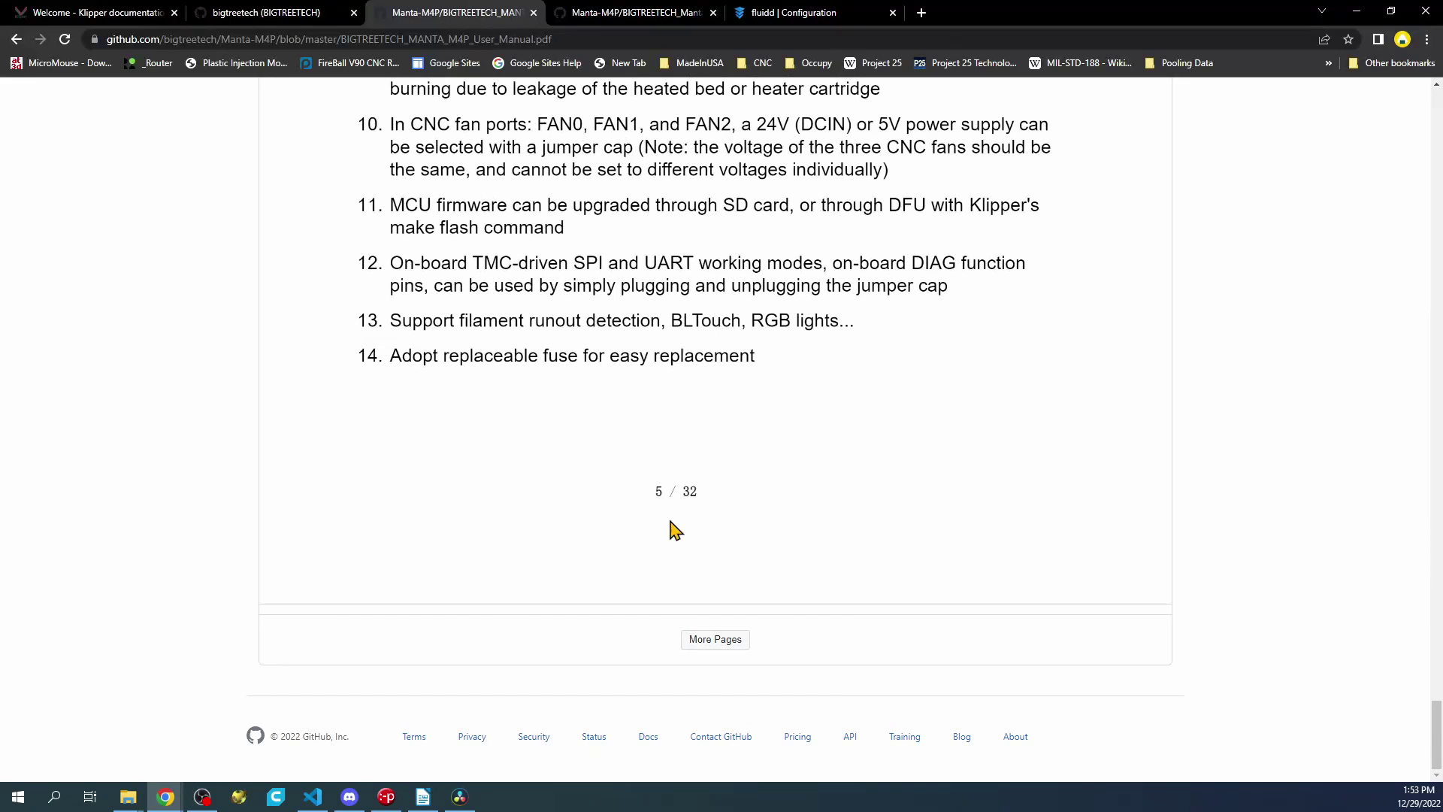
- Load more manual pages and scroll down to section 3.4 Stepper Driver on page 10
left_click(697, 644)
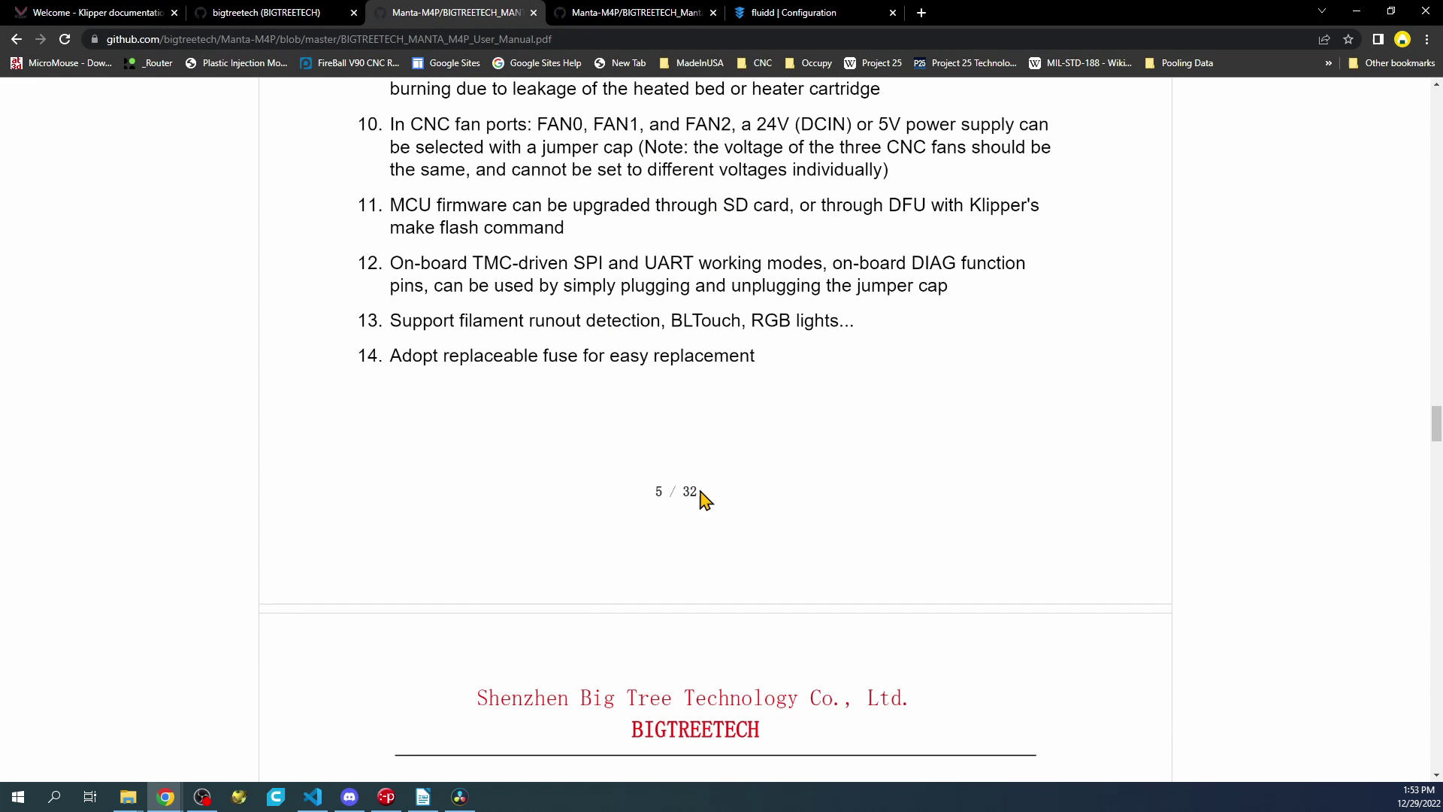
scroll(633, 342, "down", 20)
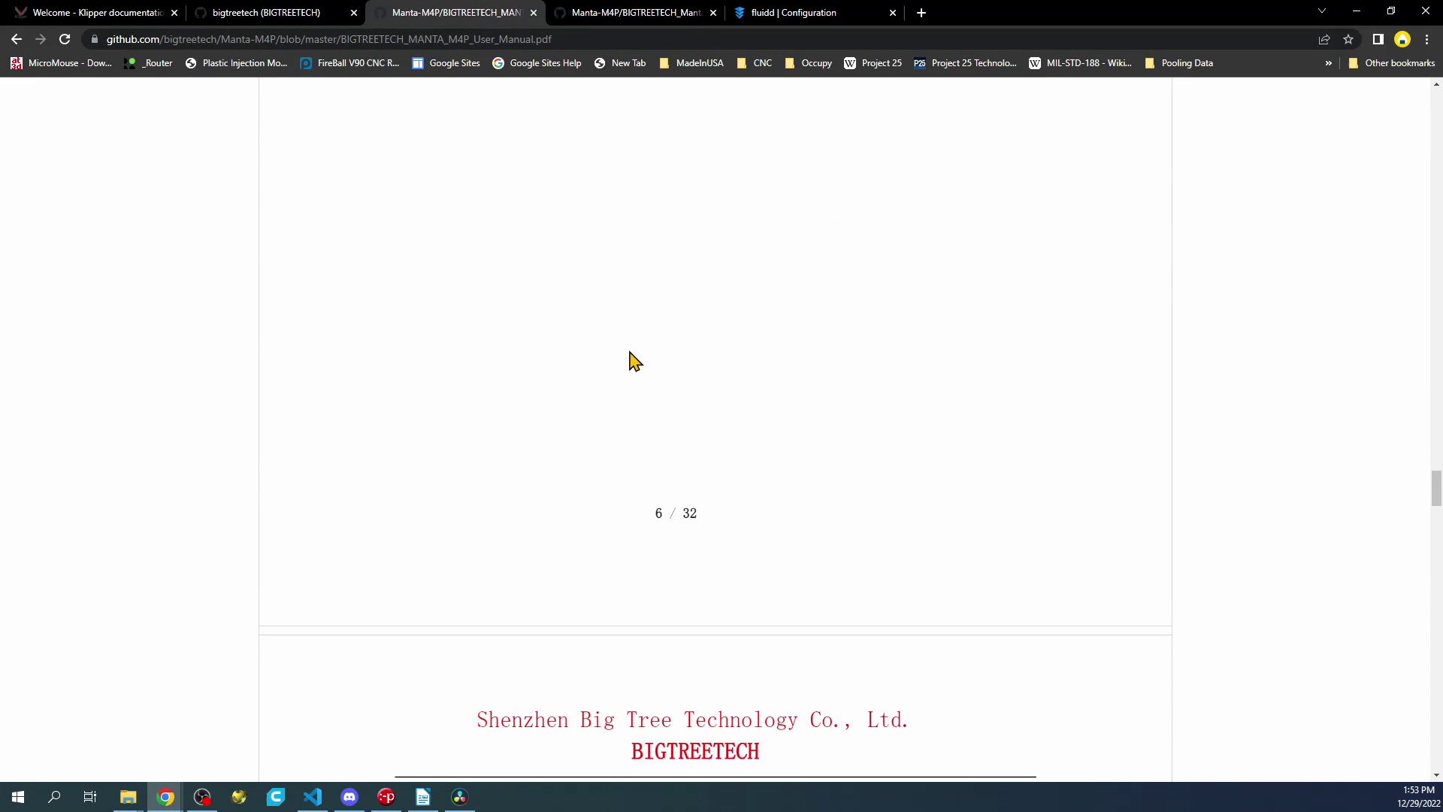
scroll(640, 487, "down", 20)
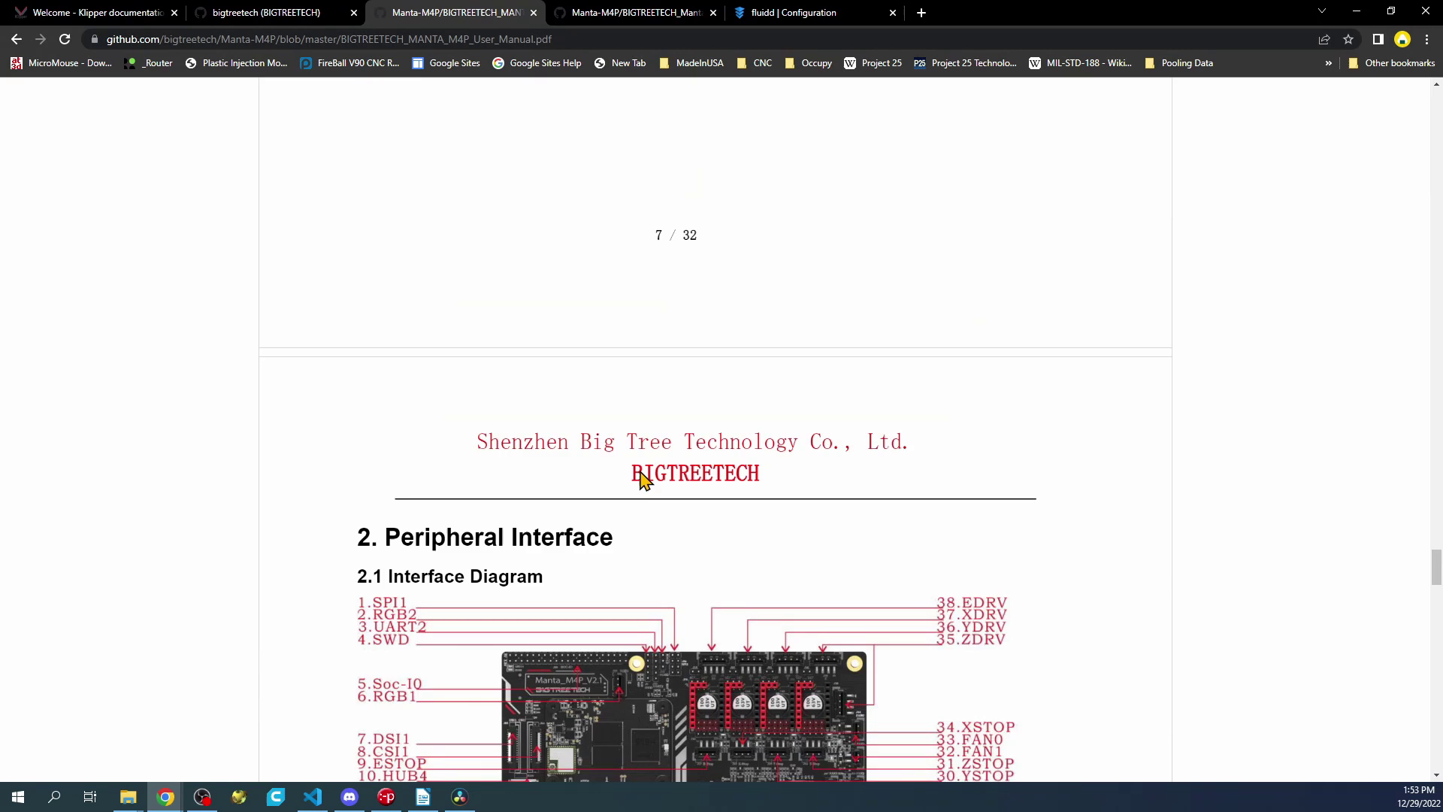
scroll(641, 479, "down", 1)
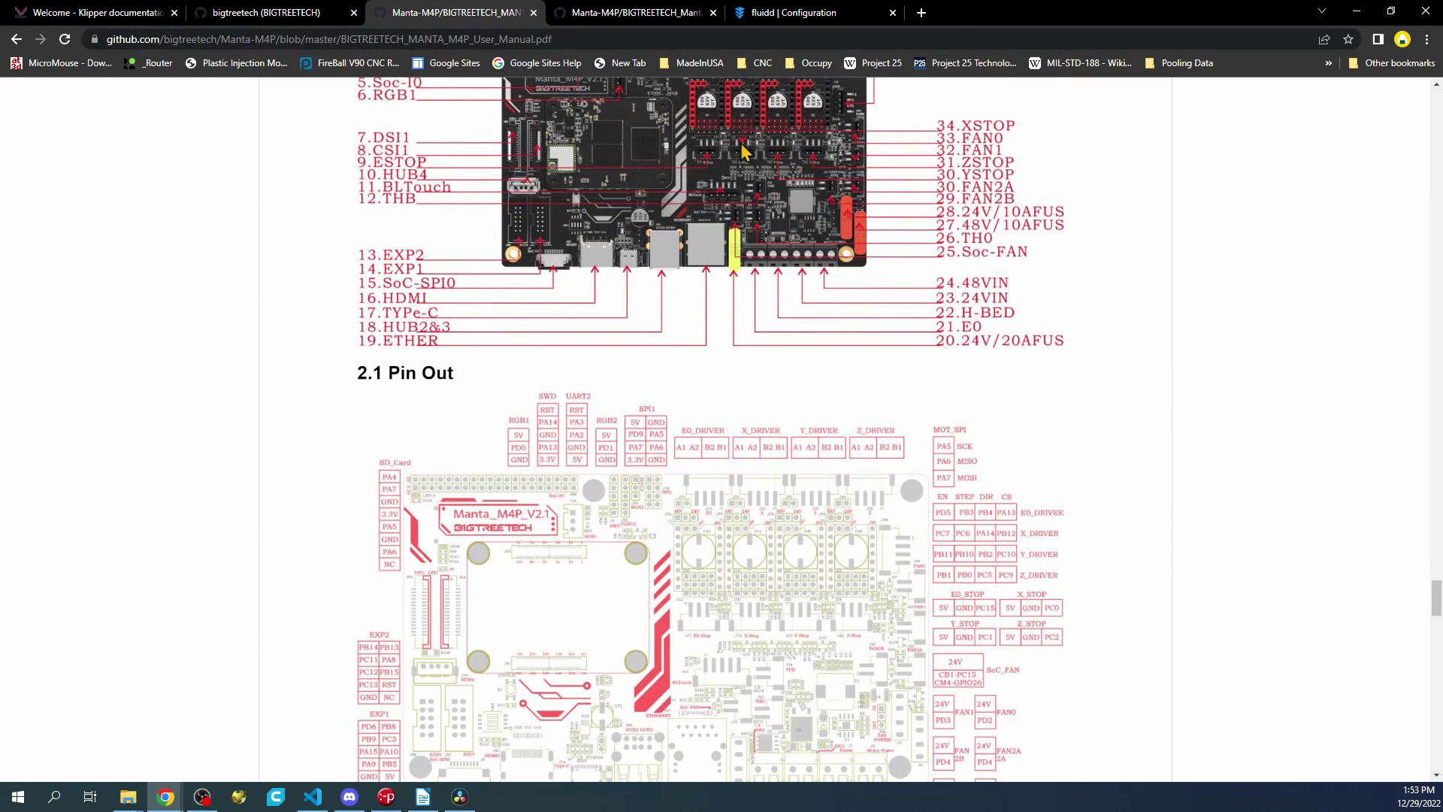
scroll(759, 256, "up", 2)
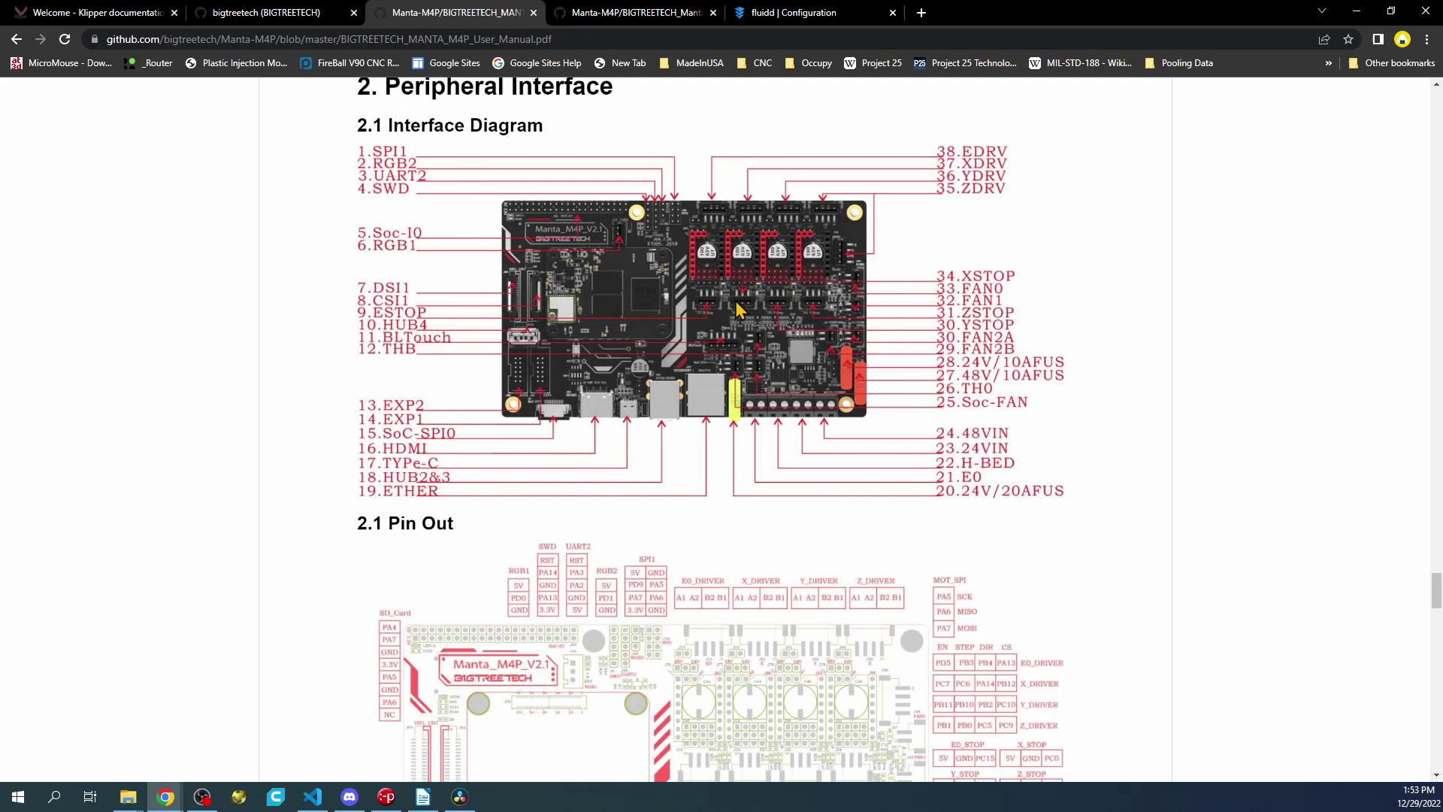
scroll(837, 484, "down", 6)
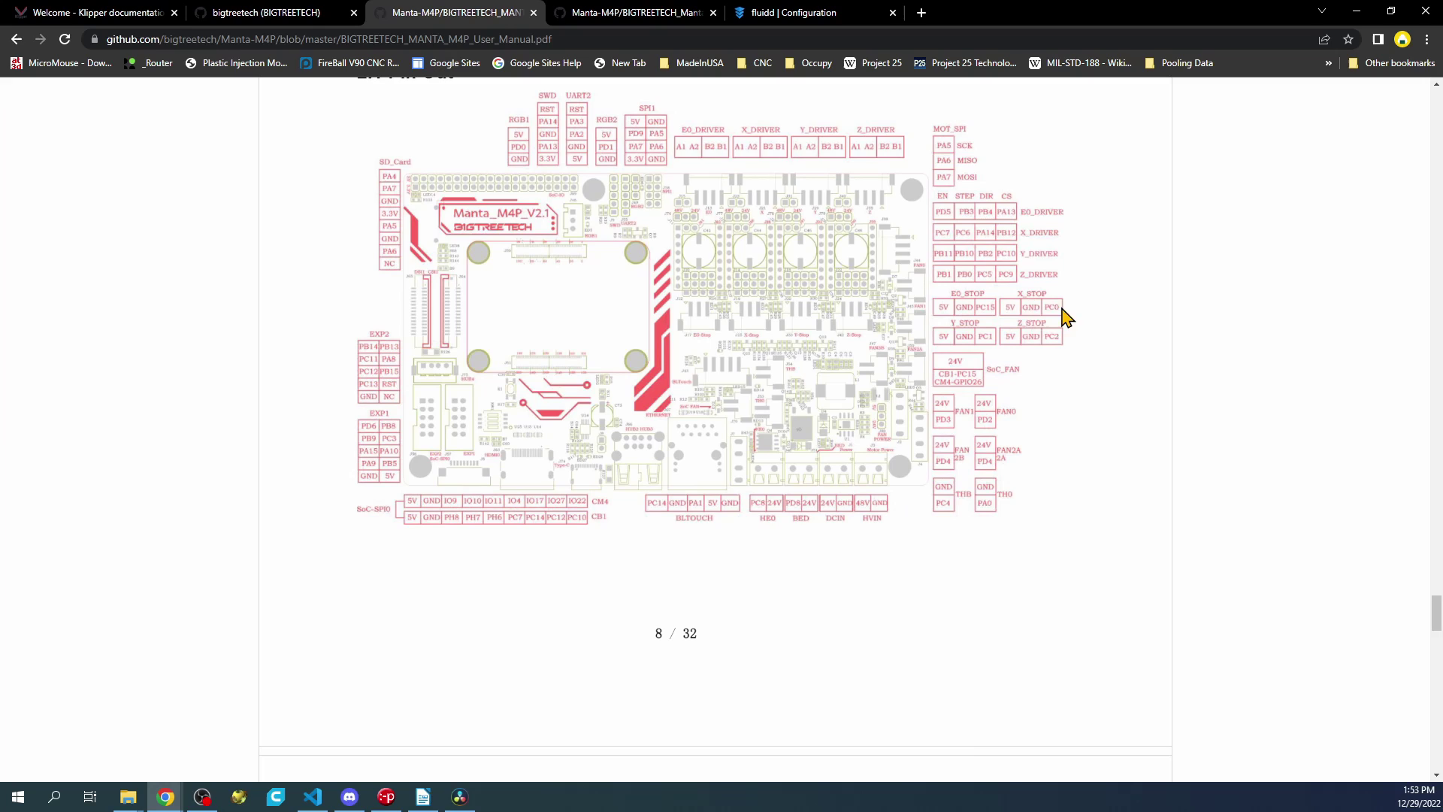
scroll(644, 368, "down", 20)
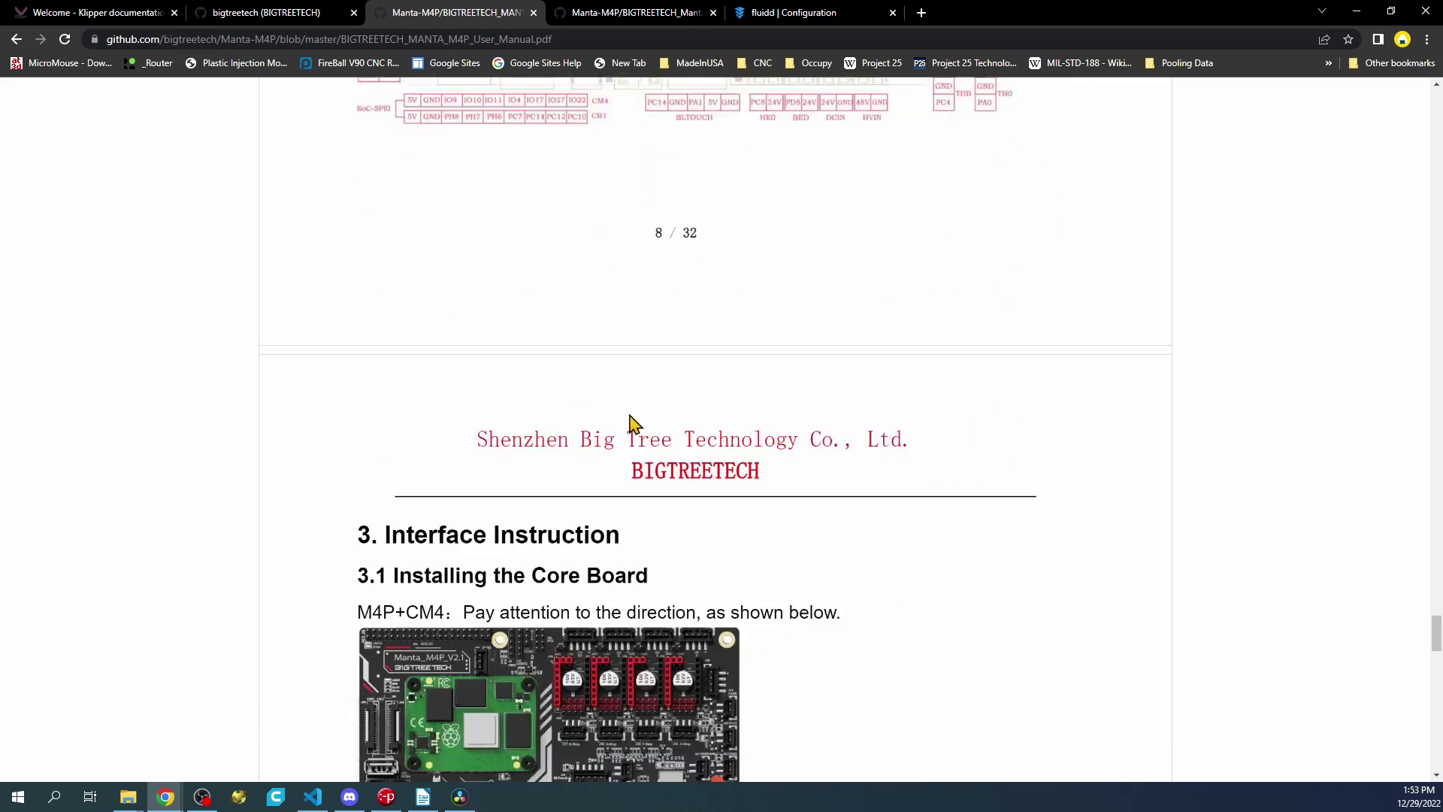
scroll(630, 442, "down", 9)
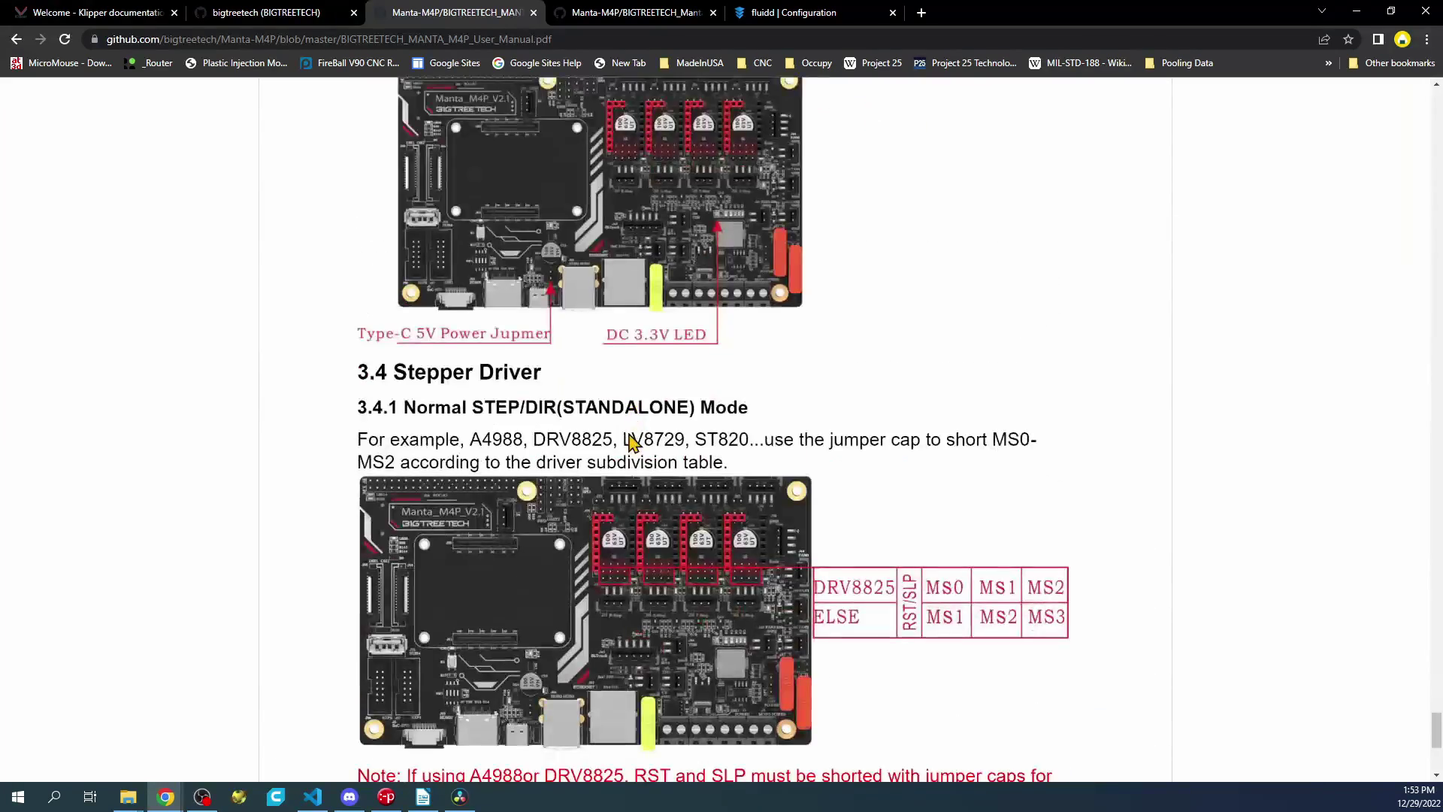
scroll(639, 422, "up", 2)
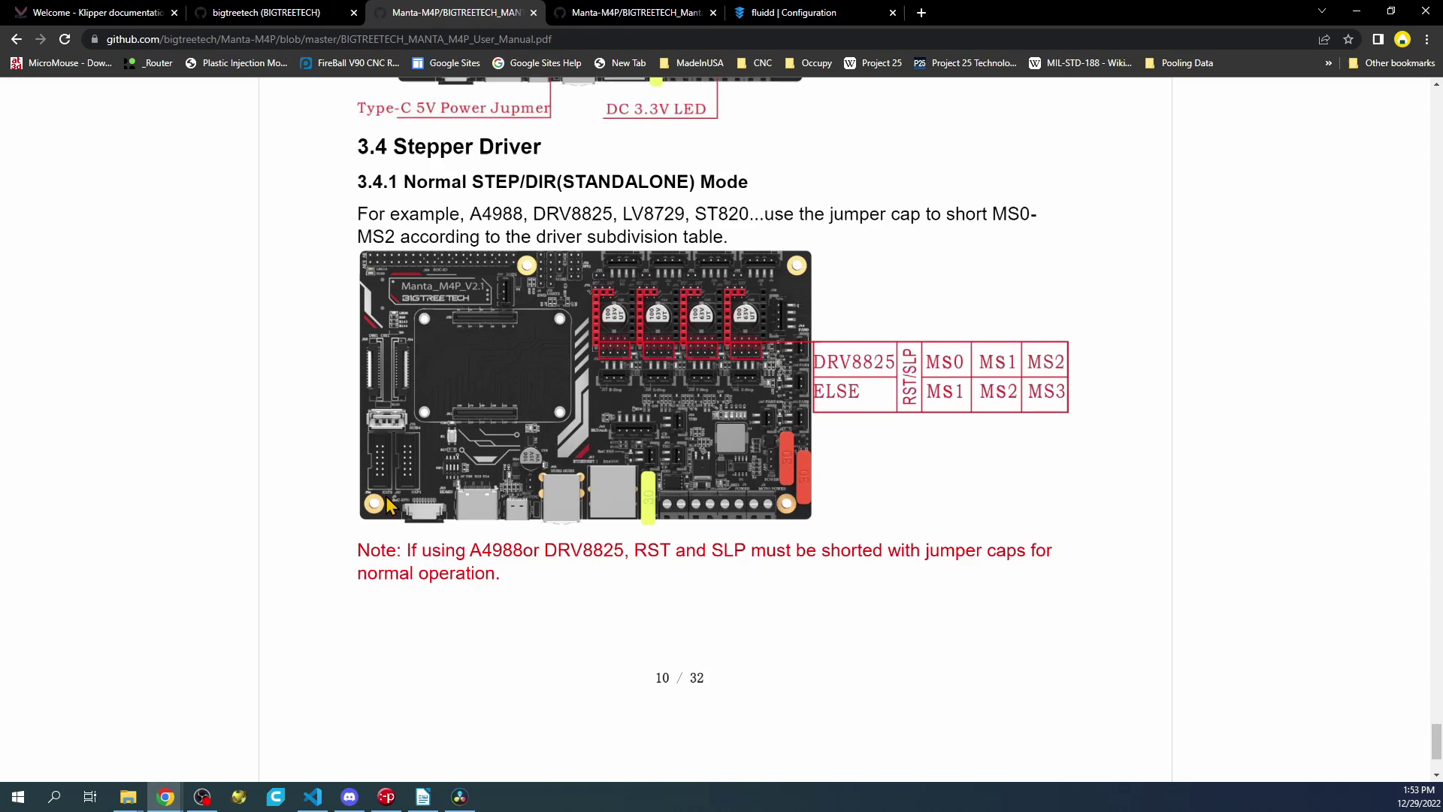
scroll(392, 511, "down", 3)
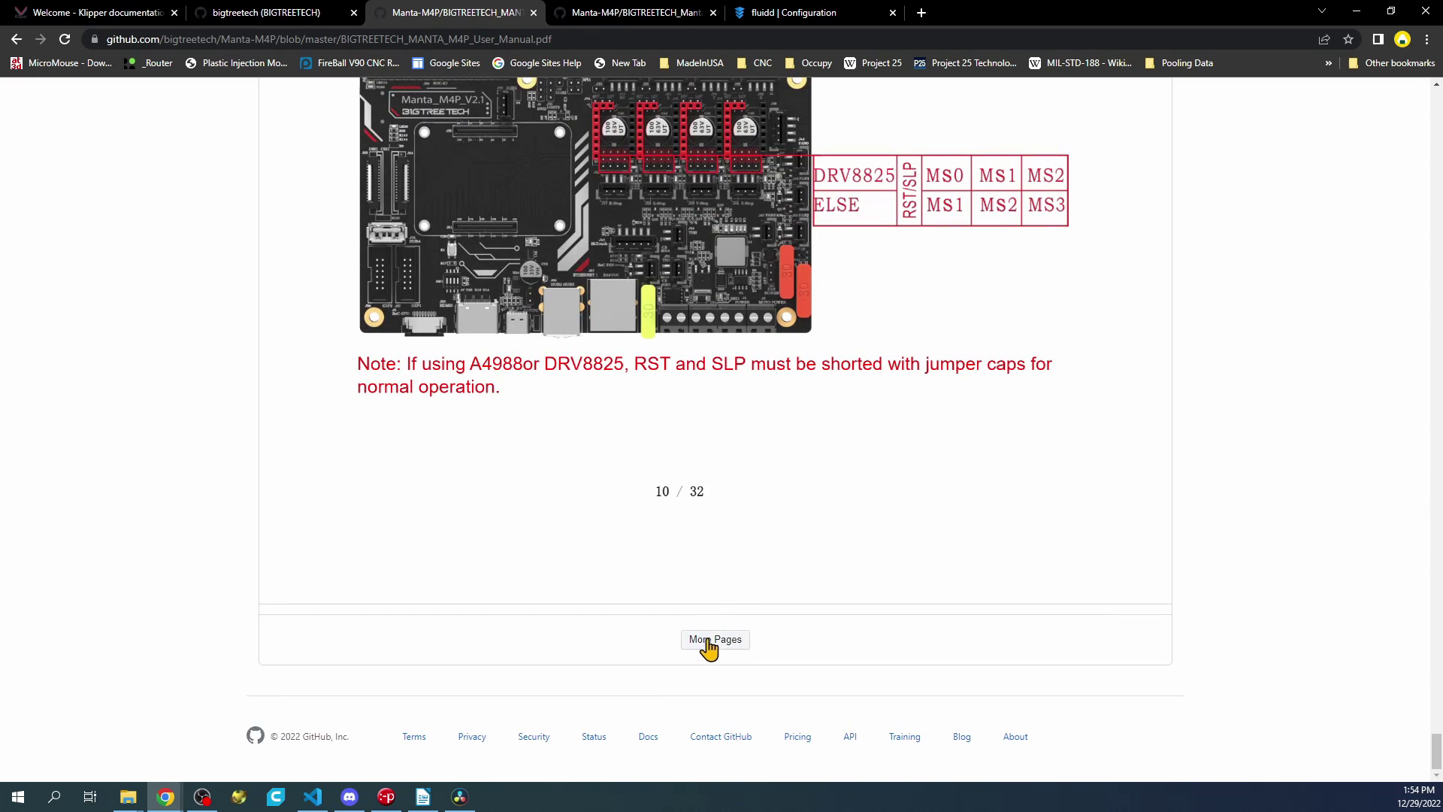
- Load further manual pages and scroll to section 3.4.2 UART Mode of TMC Driver on page 12
left_click(706, 641)
scroll(607, 353, "down", 4)
scroll(608, 369, "down", 20)
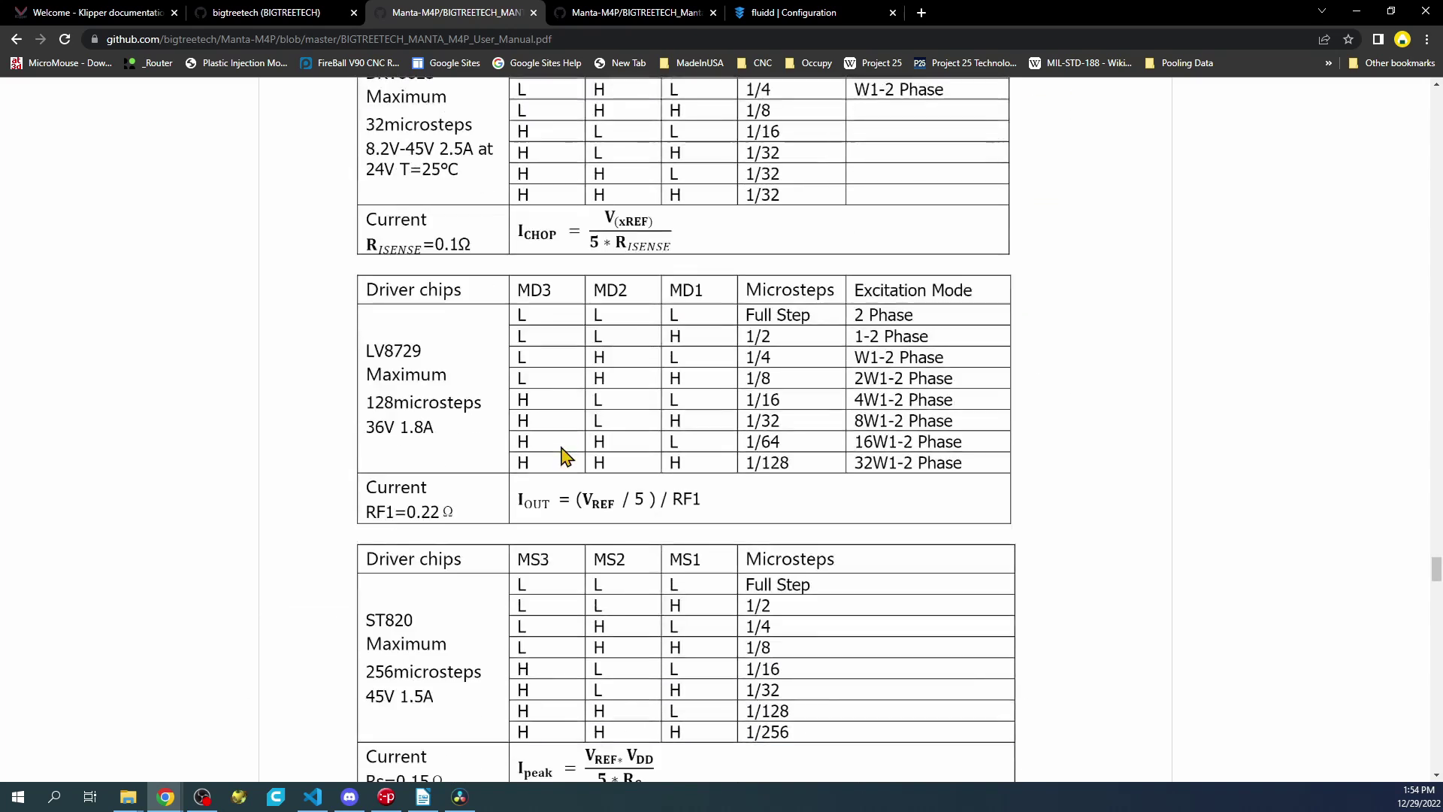
scroll(607, 412, "up", 3)
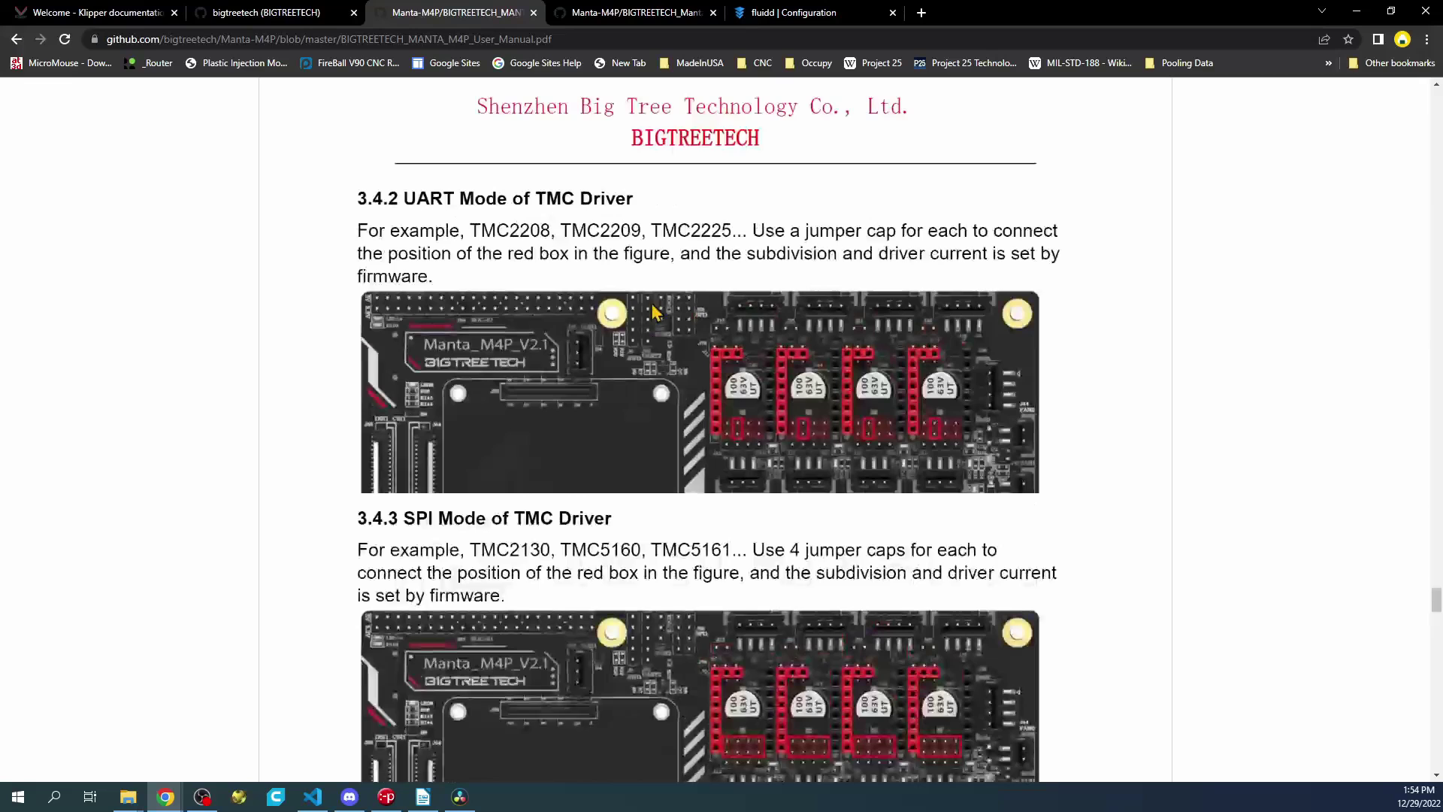
scroll(526, 229, "up", 1)
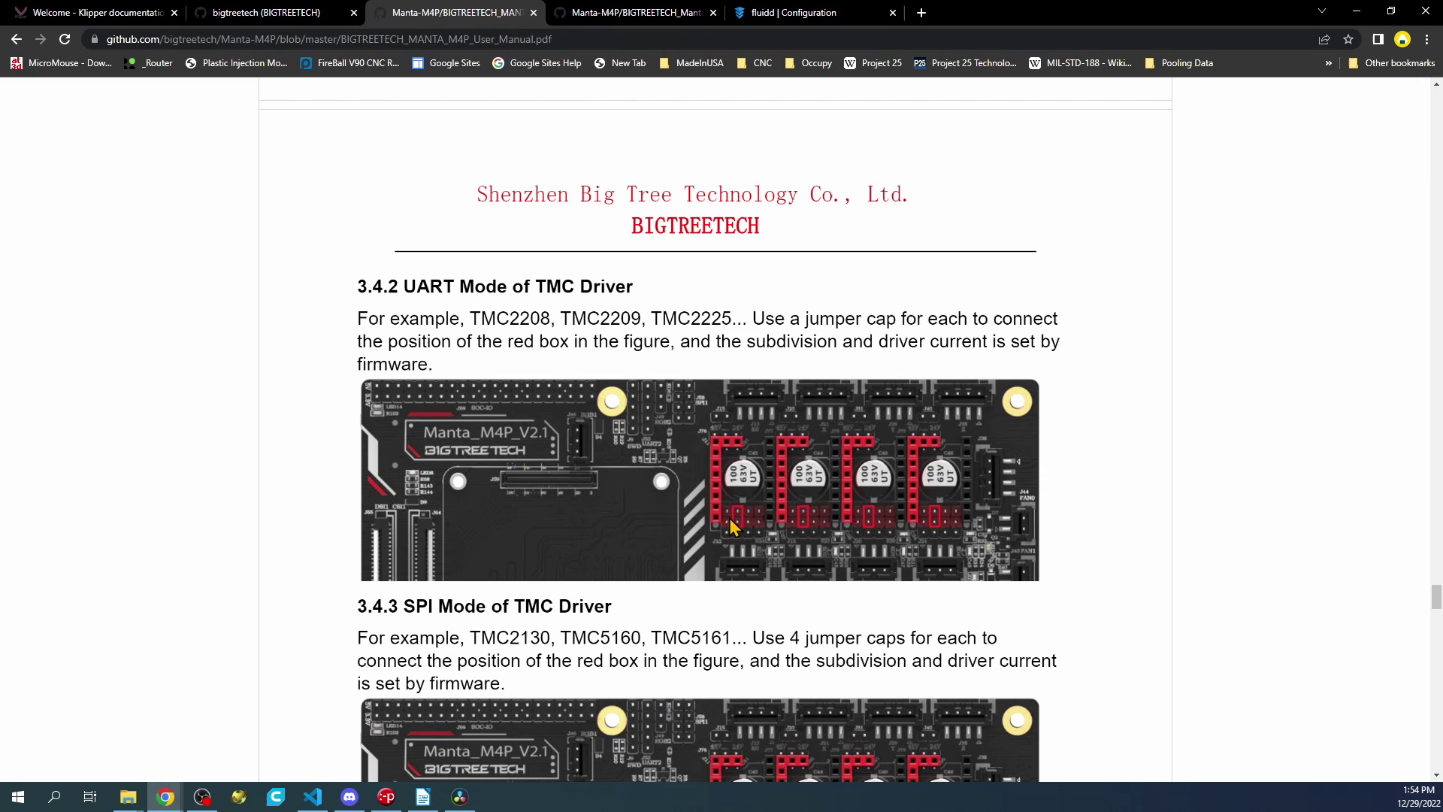
scroll(706, 597, "down", 8)
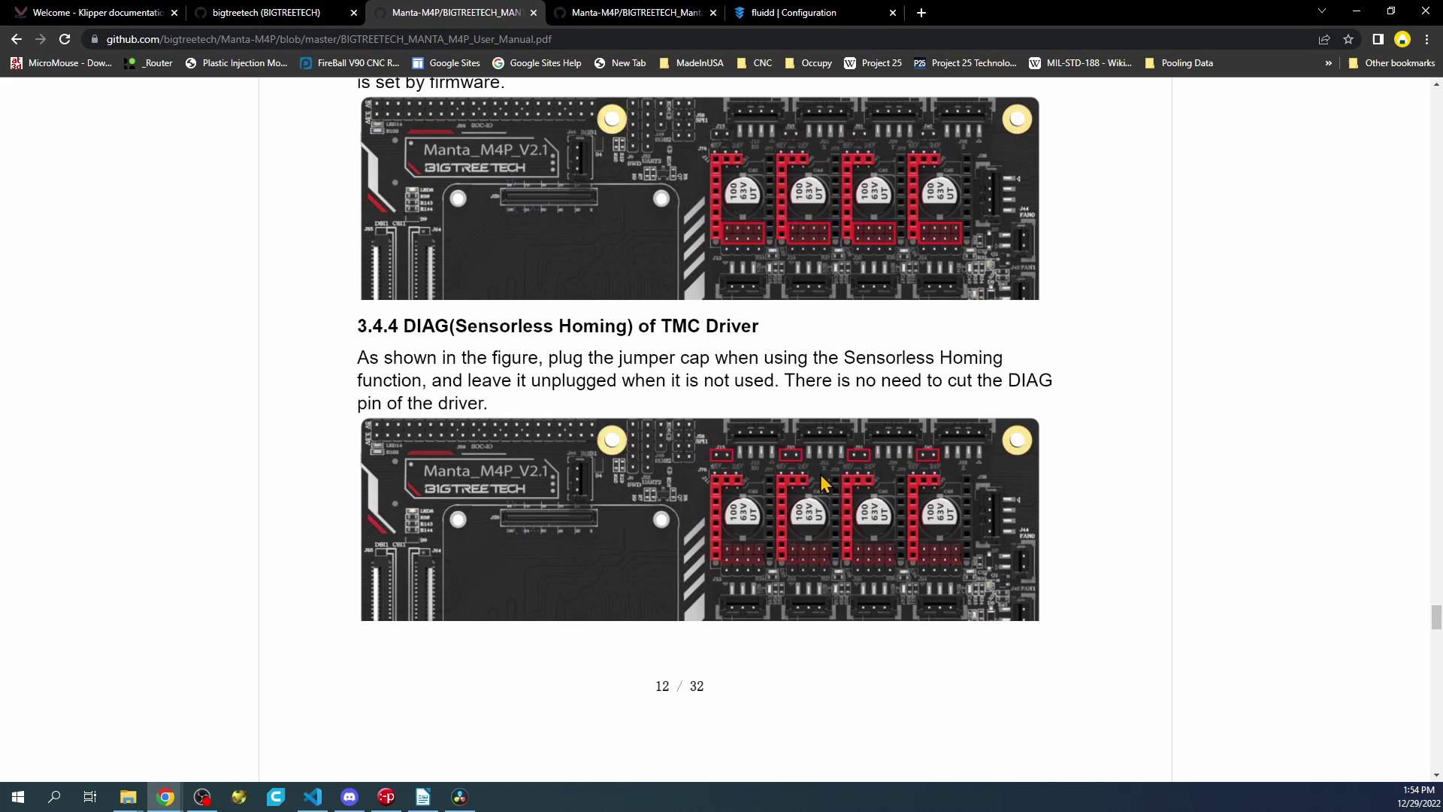
scroll(823, 436, "up", 8)
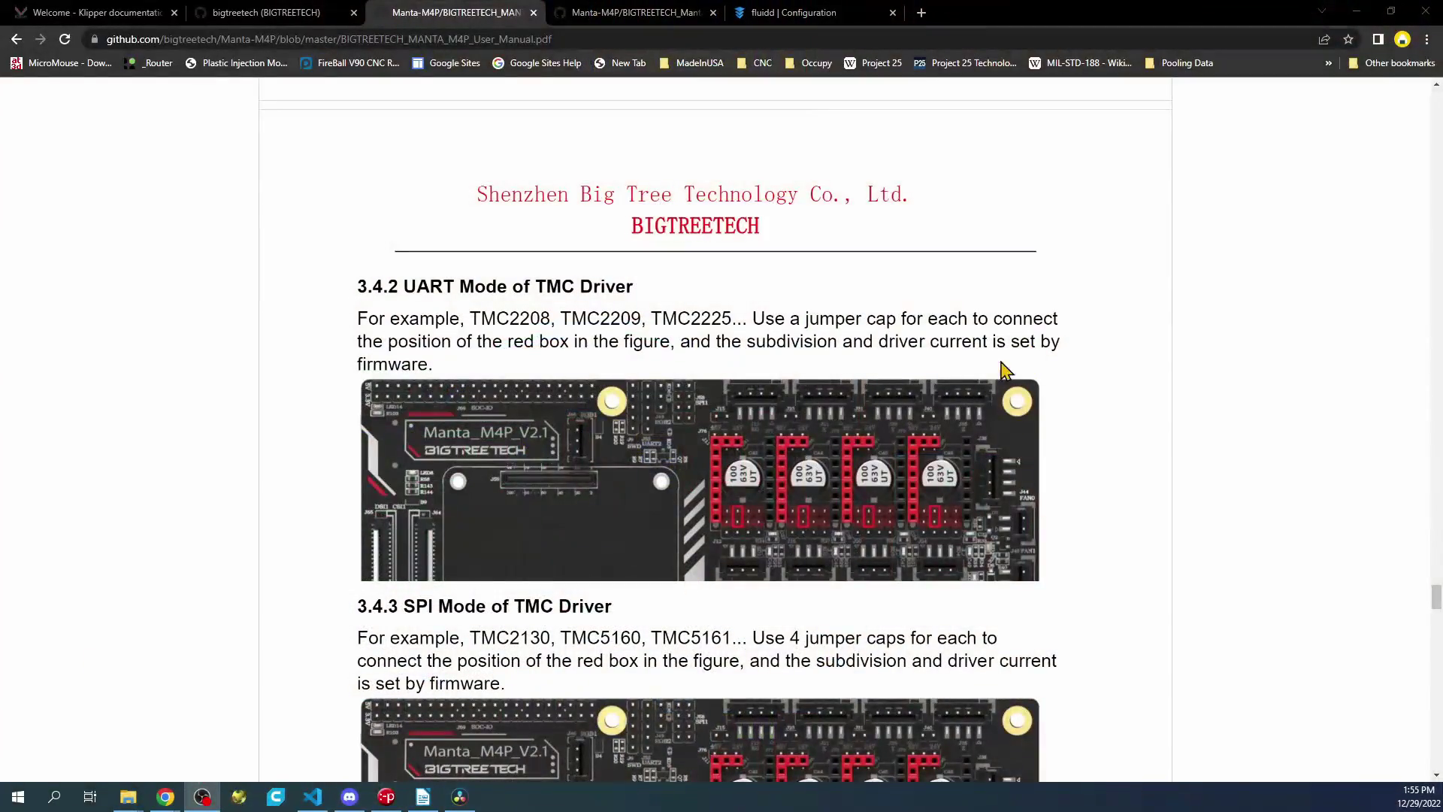
scroll(842, 372, "down", 5)
scroll(834, 376, "up", 20)
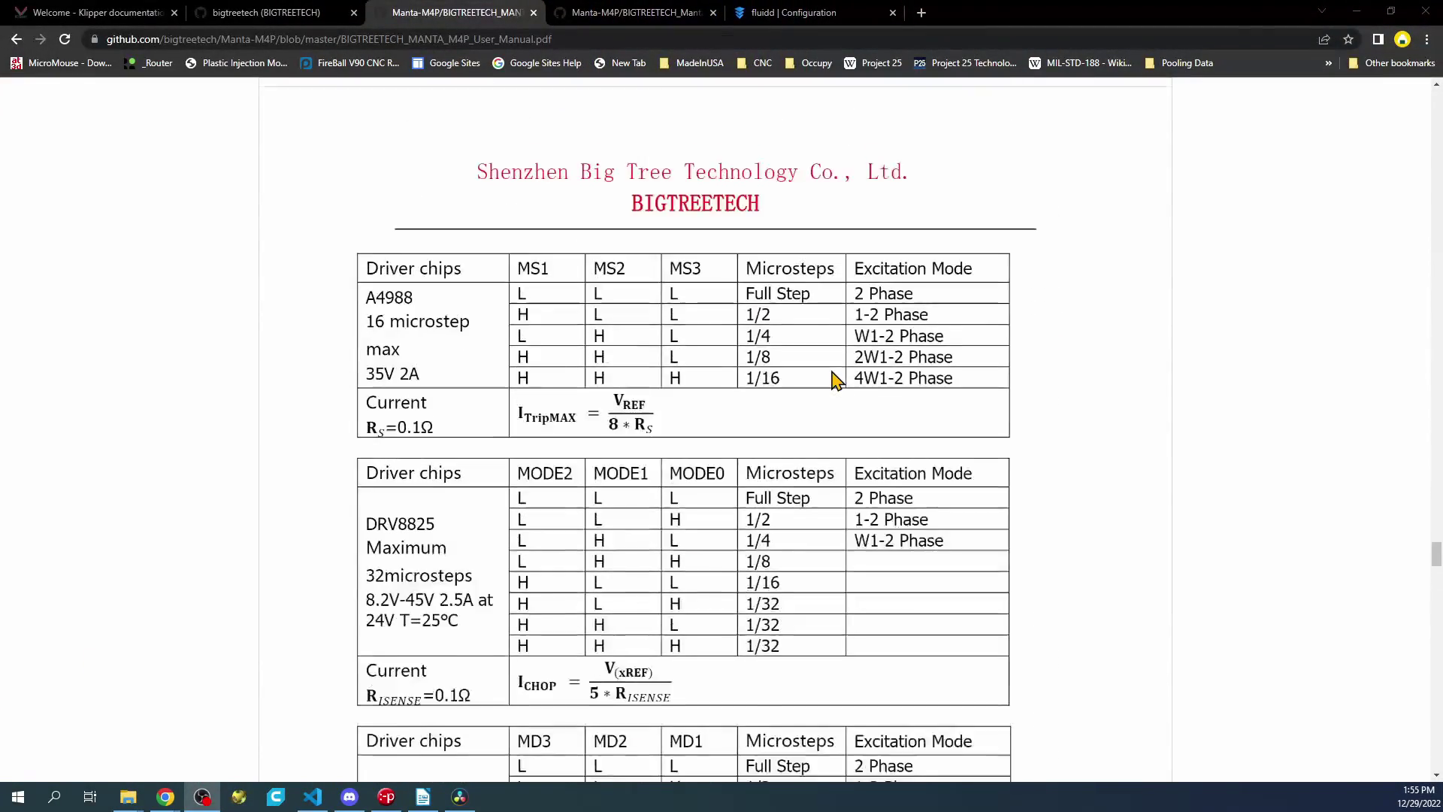
scroll(836, 379, "up", 20)
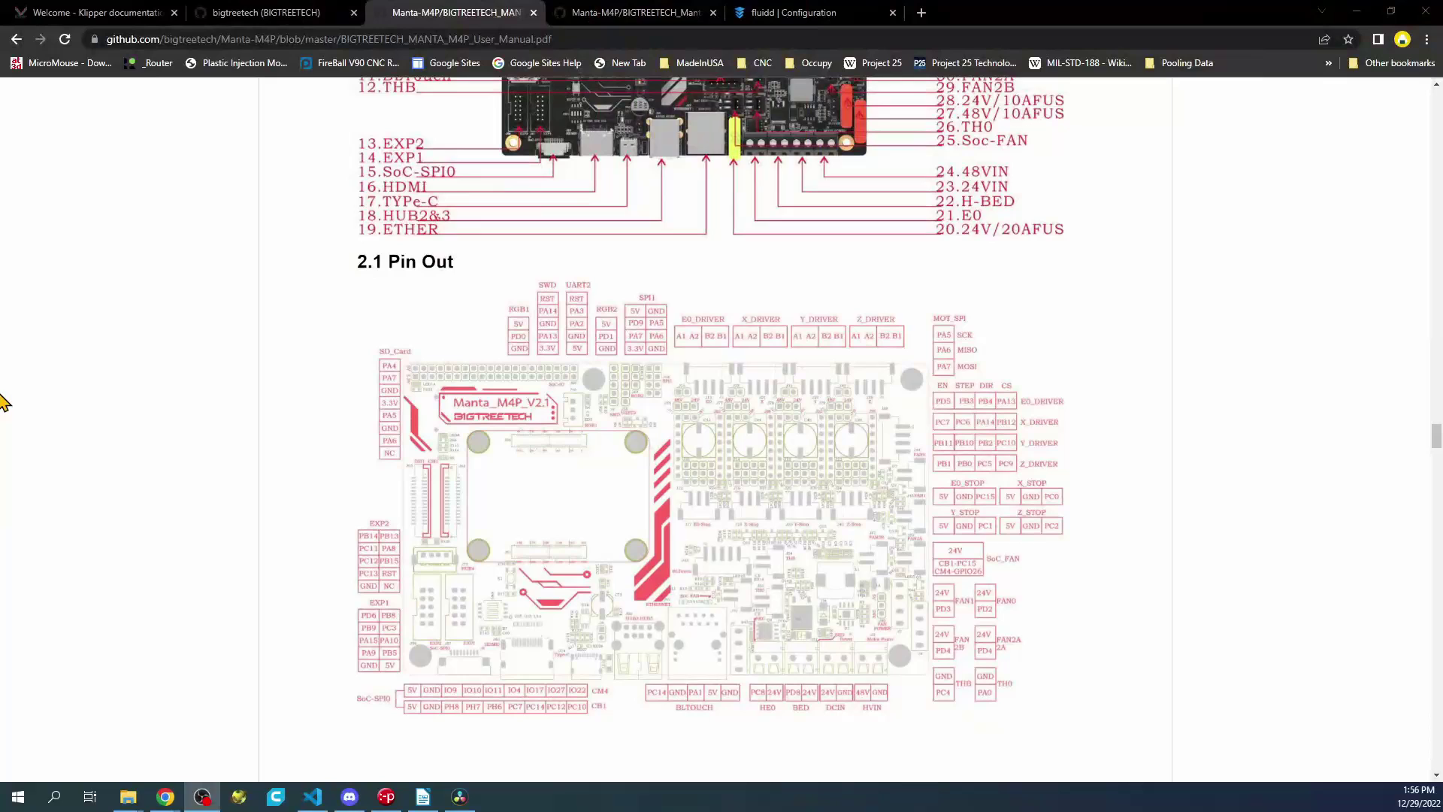
- Open Configuration reference under Installation and Configuration and scroll its contents toward the TMC drivers
left_click(53, 11)
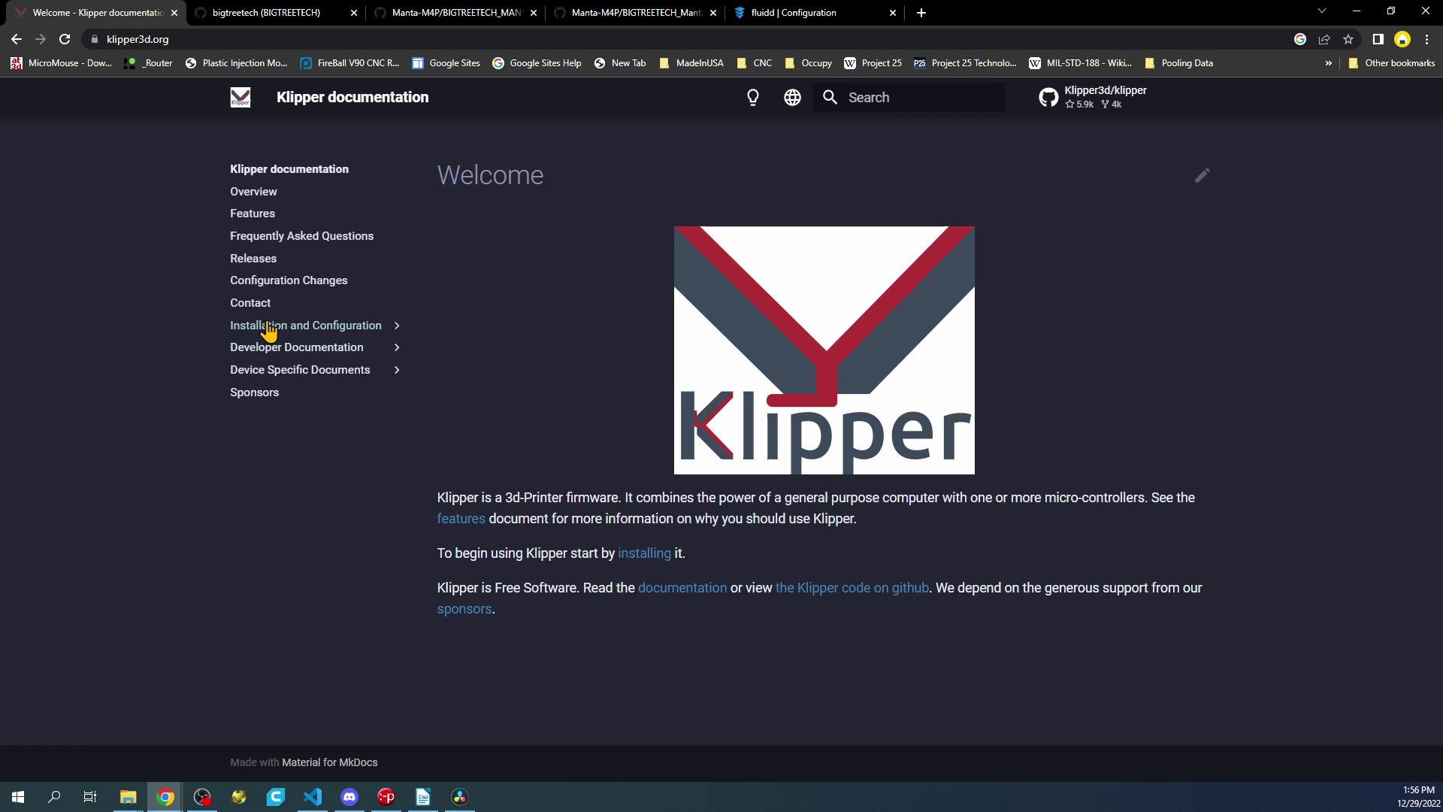
left_click(347, 326)
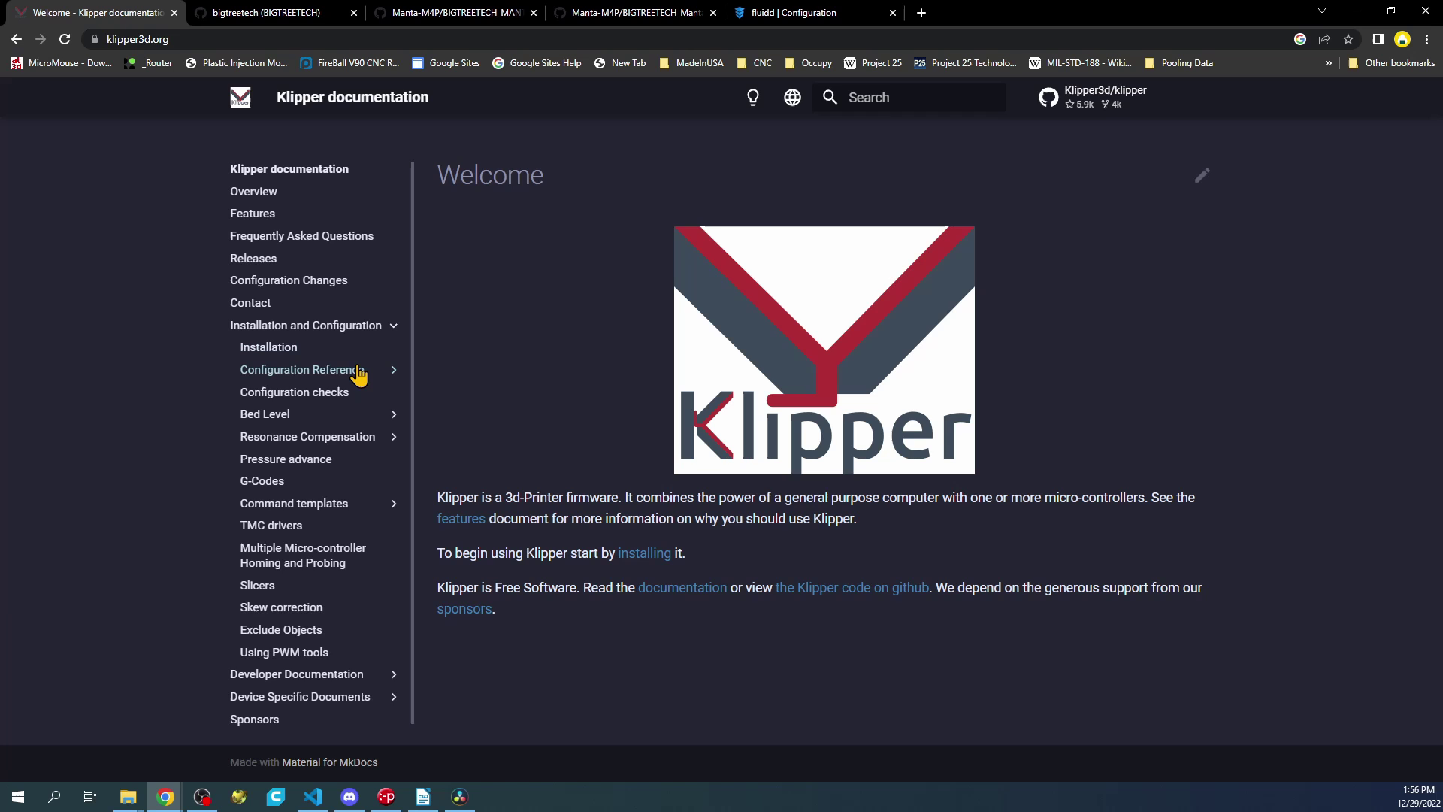
left_click(355, 371)
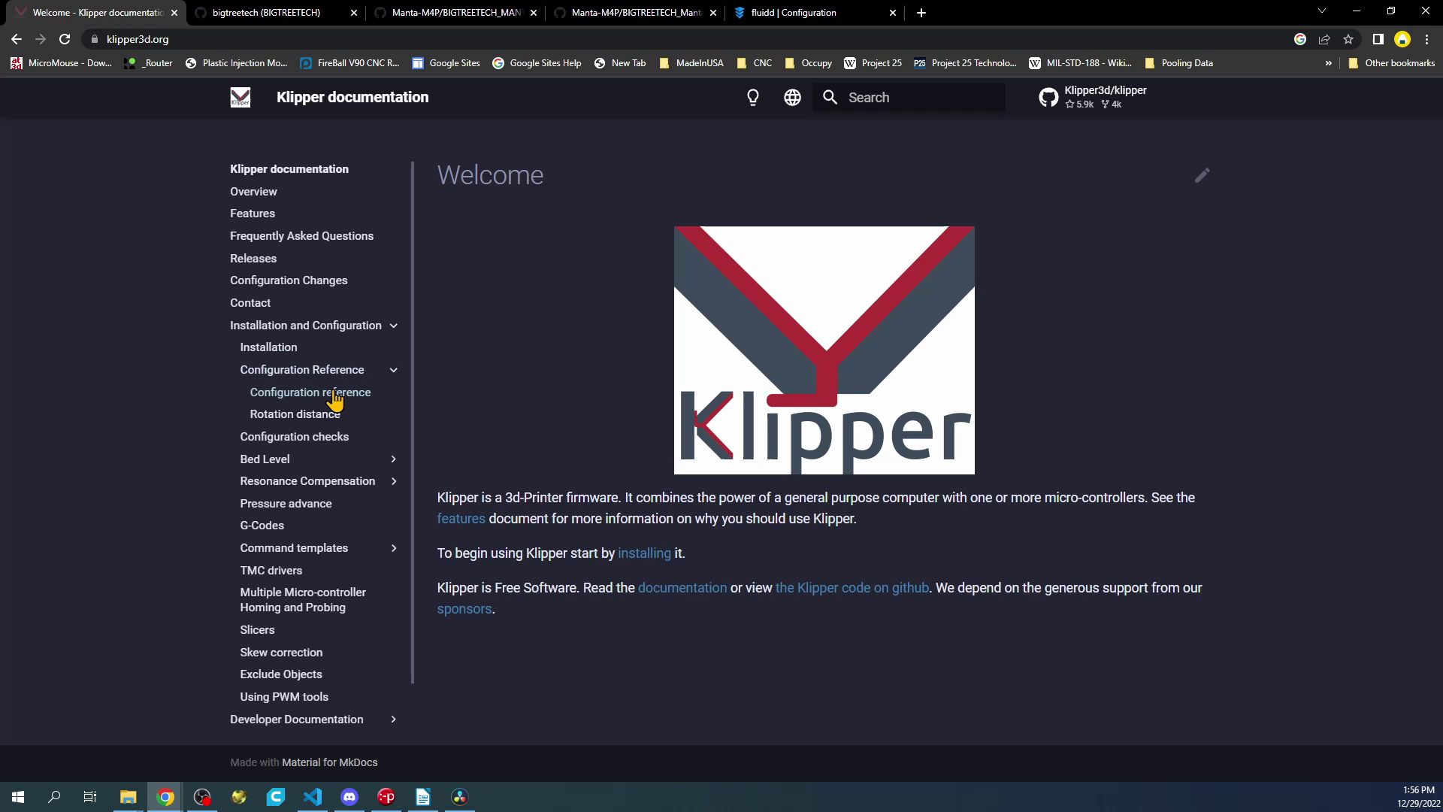
left_click(331, 394)
scroll(1111, 577, "down", 15)
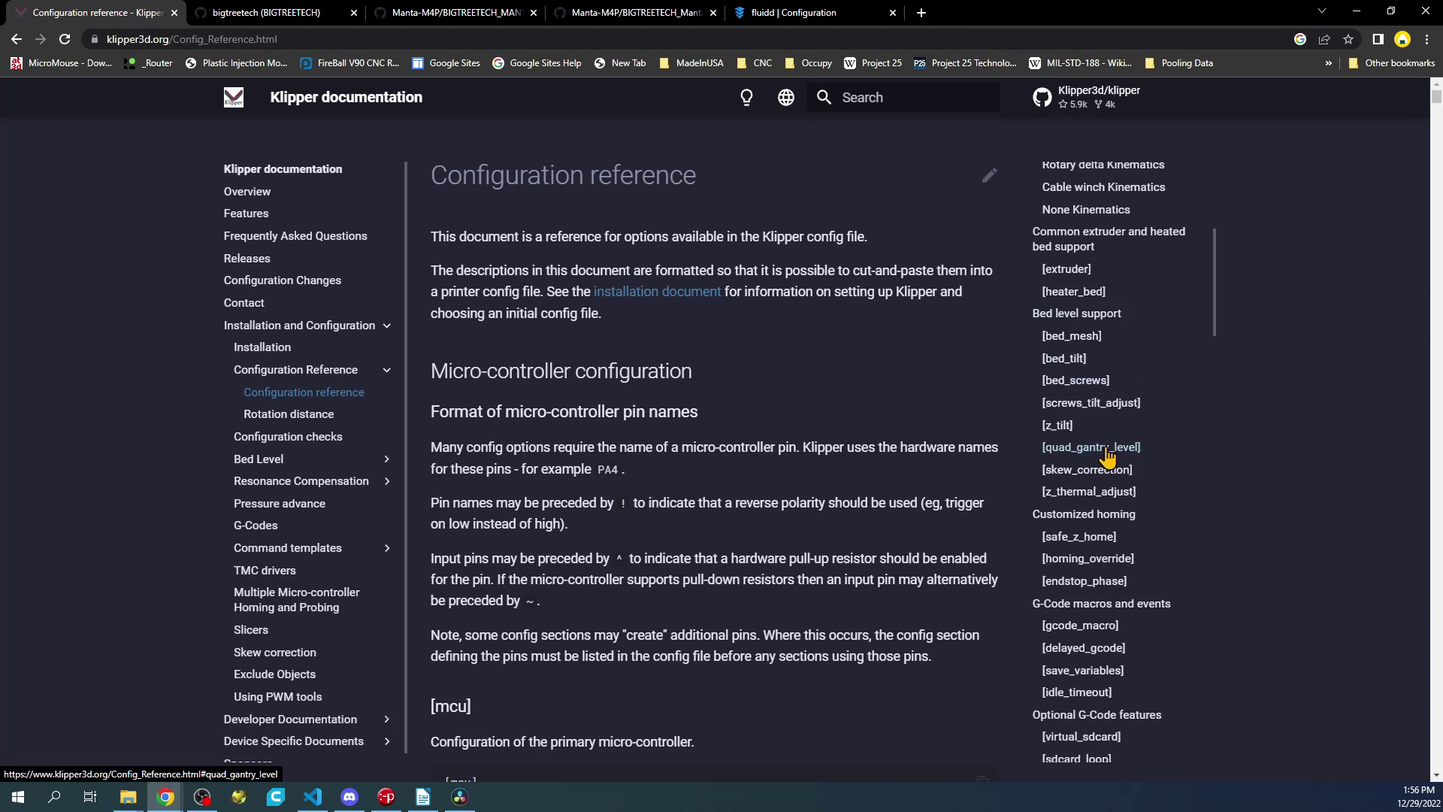
scroll(1111, 577, "down", 10)
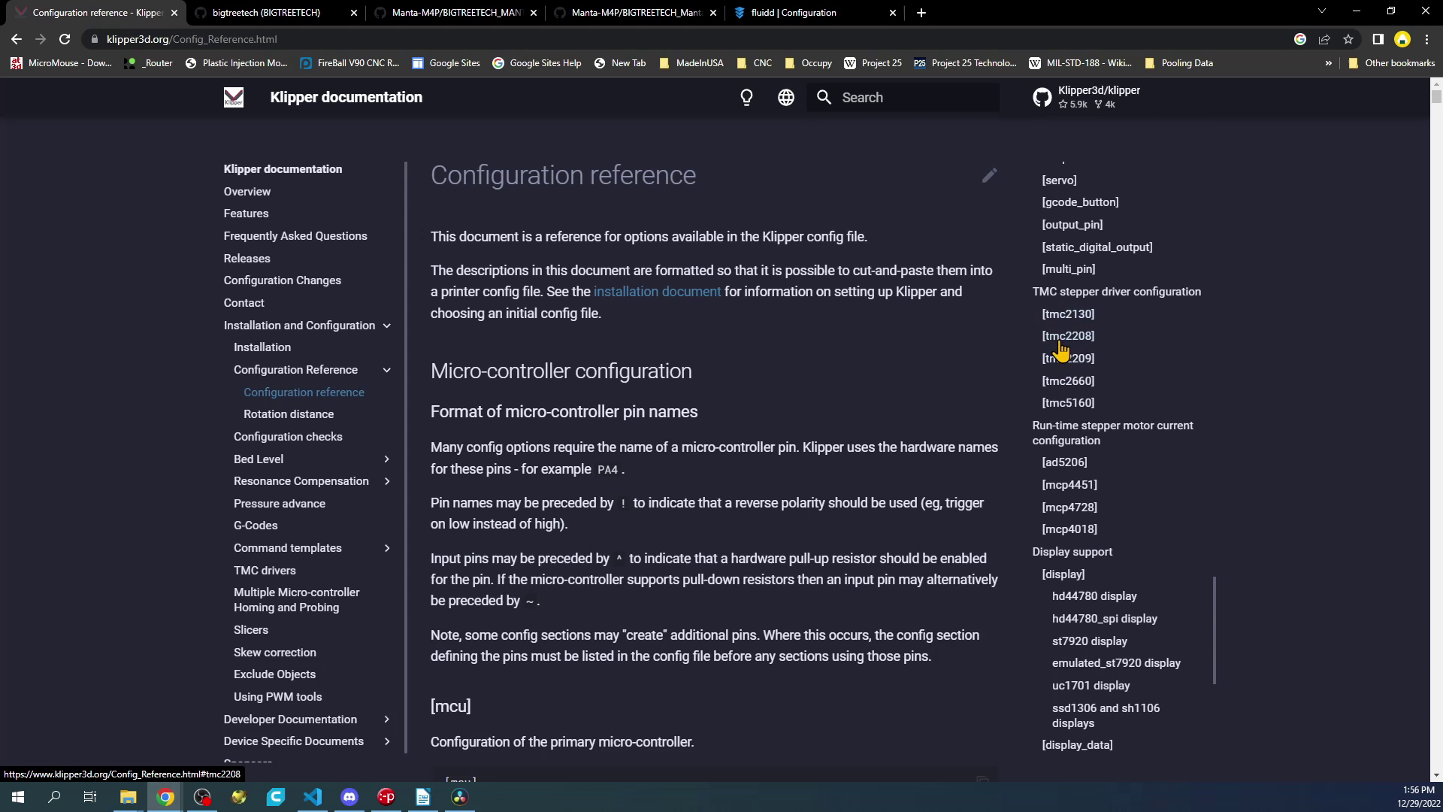
- Jump to the [tmc2208] section and highlight the sense_resistor line with its 0.110 default
left_click(1071, 338)
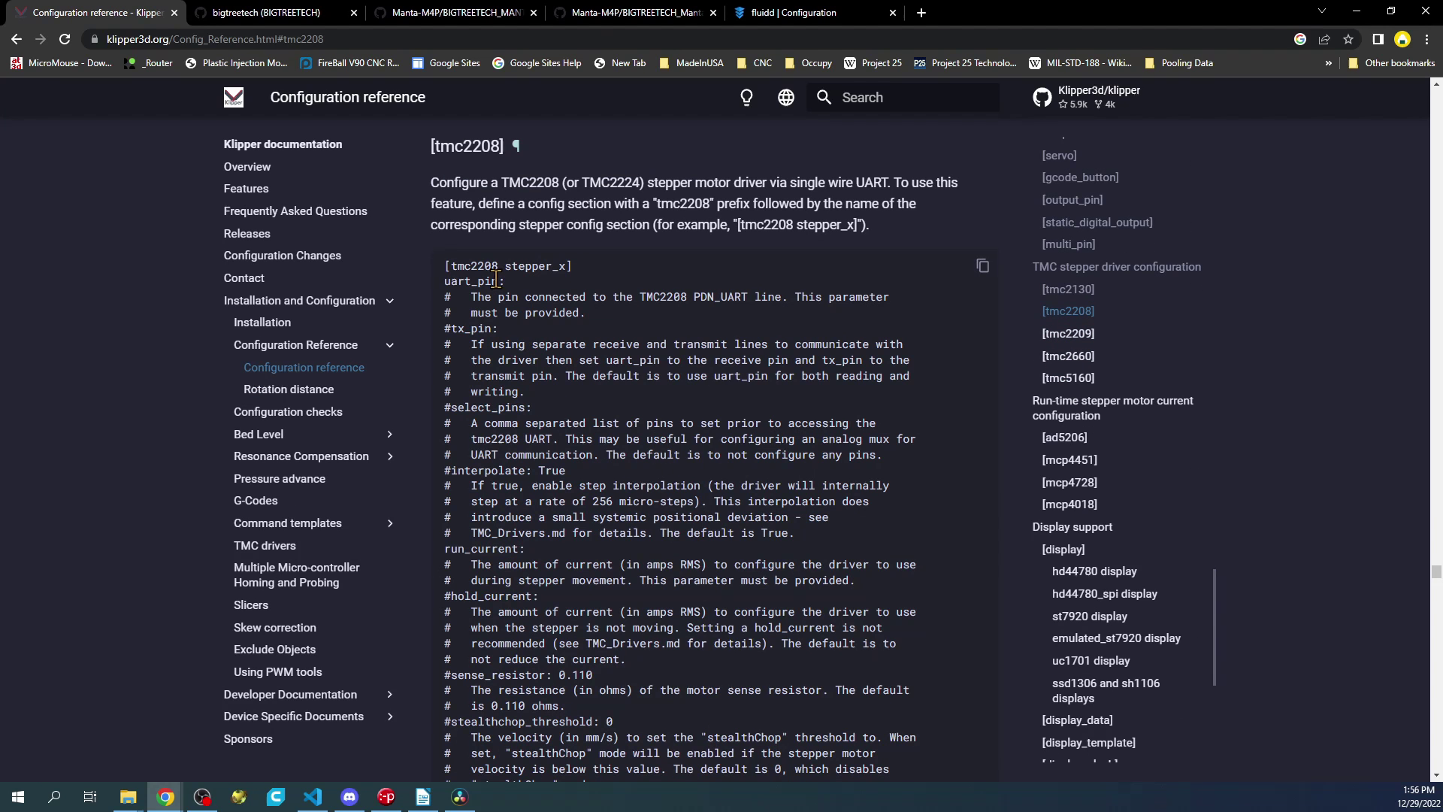
left_click_drag(447, 266, 630, 280)
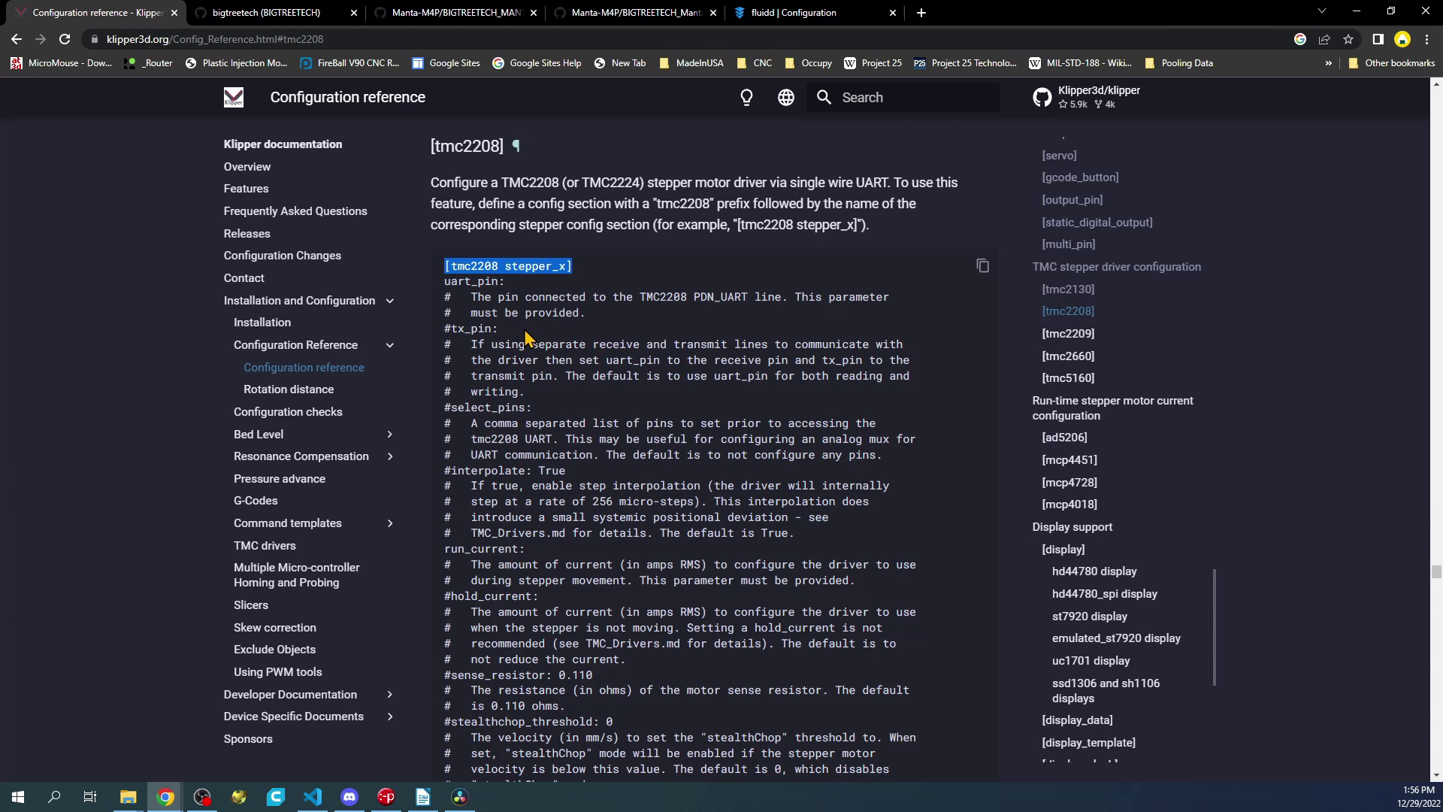
scroll(535, 340, "down", 3)
scroll(549, 385, "down", 6)
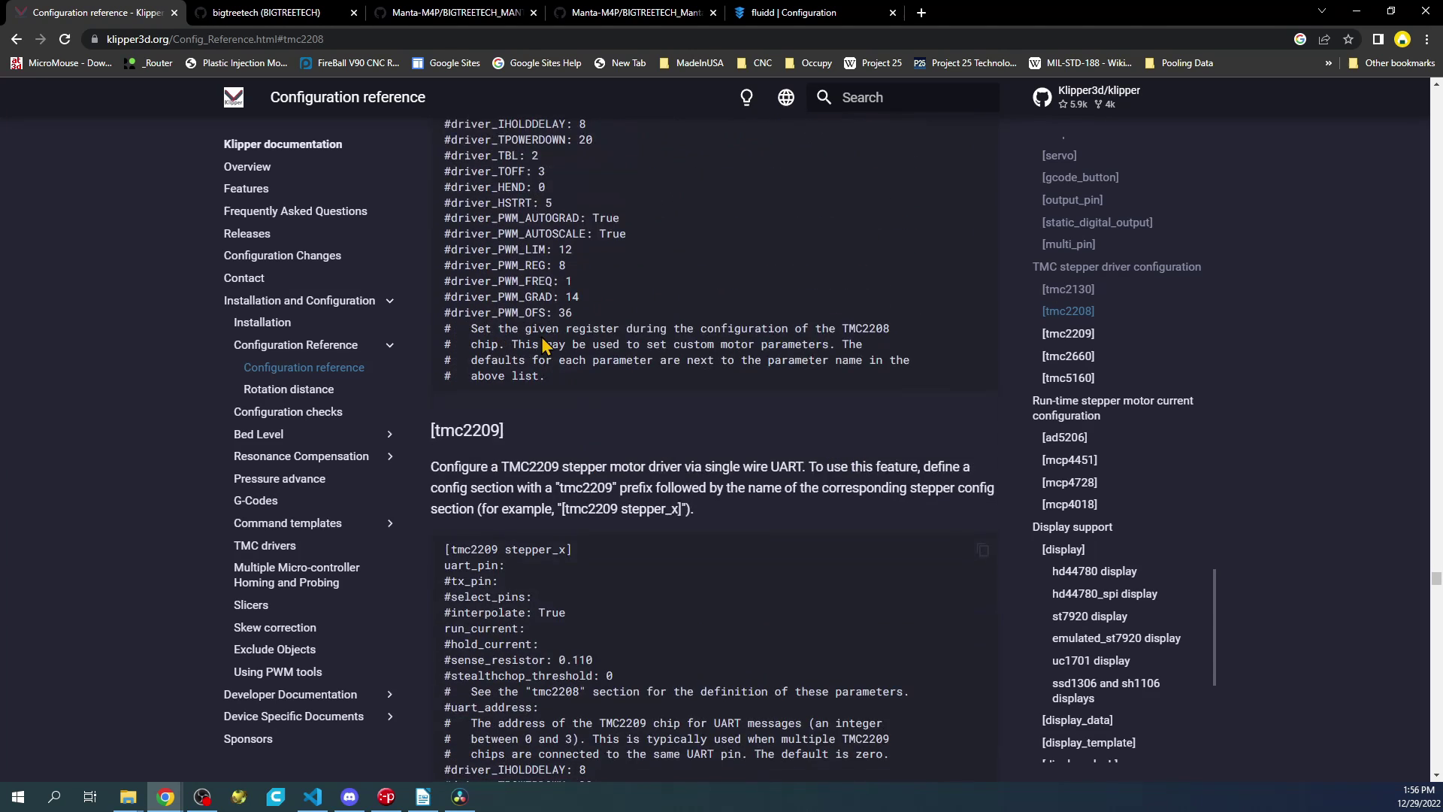
scroll(546, 346, "up", 10)
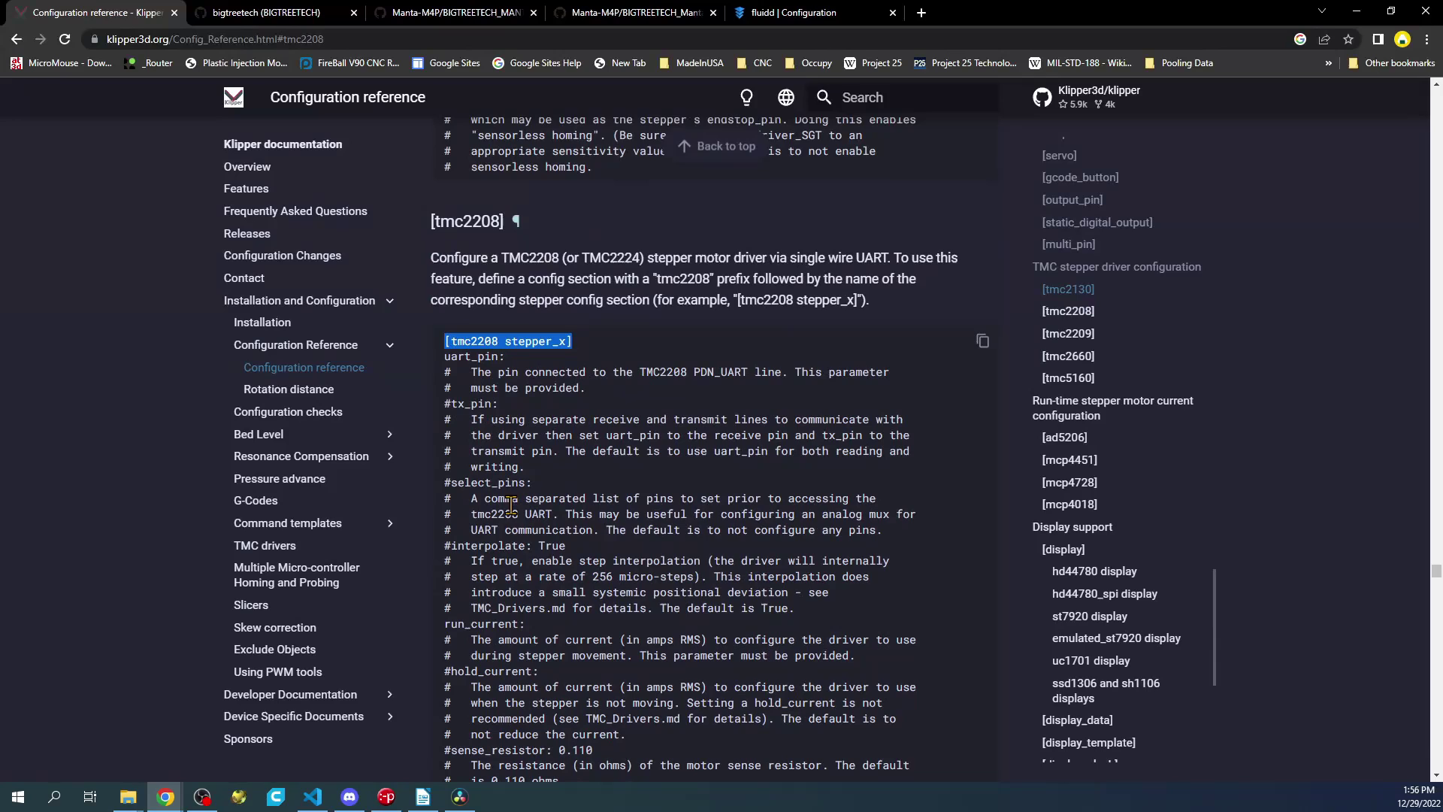
left_click(508, 521)
scroll(508, 521, "down", 3)
scroll(593, 504, "down", 2)
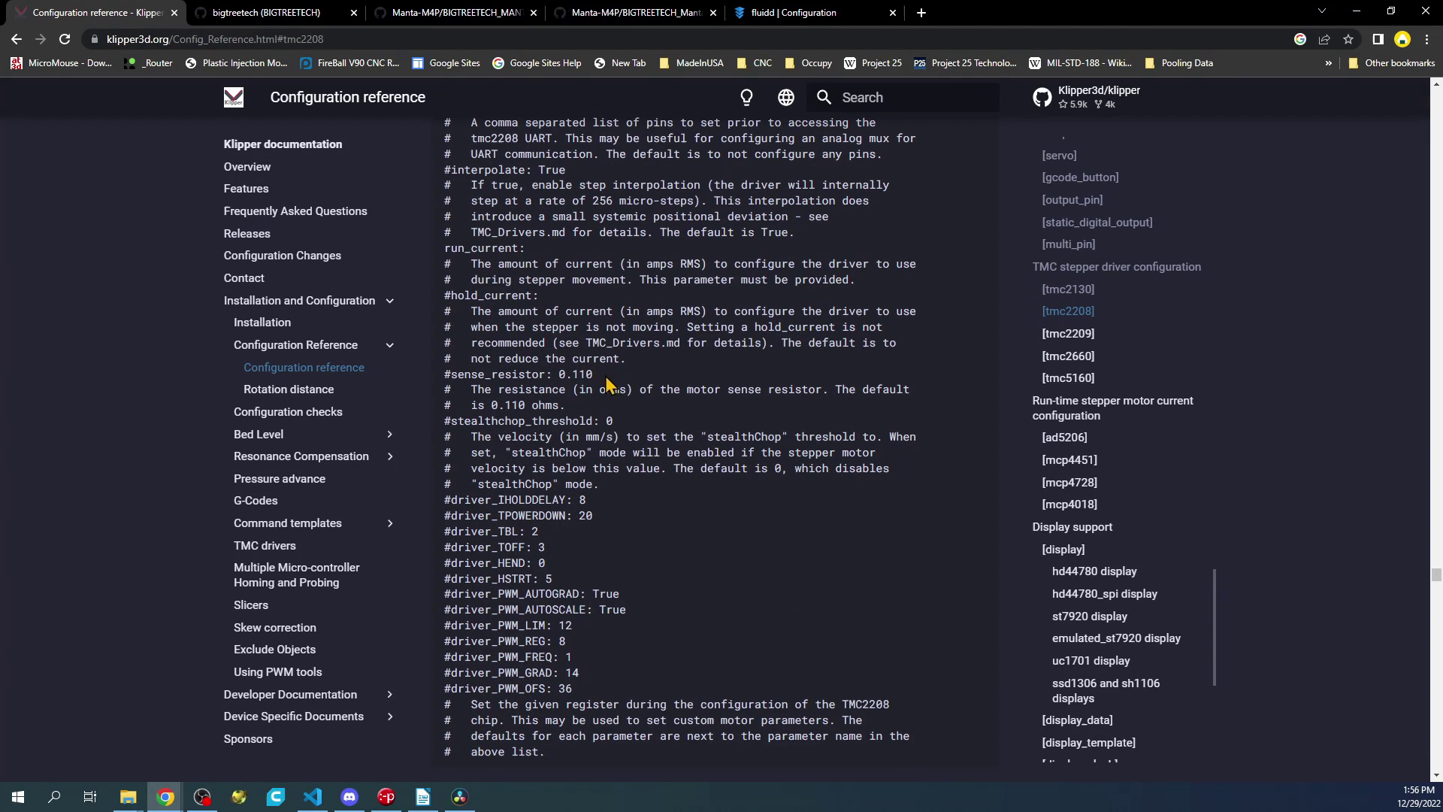
left_click_drag(605, 376, 457, 373)
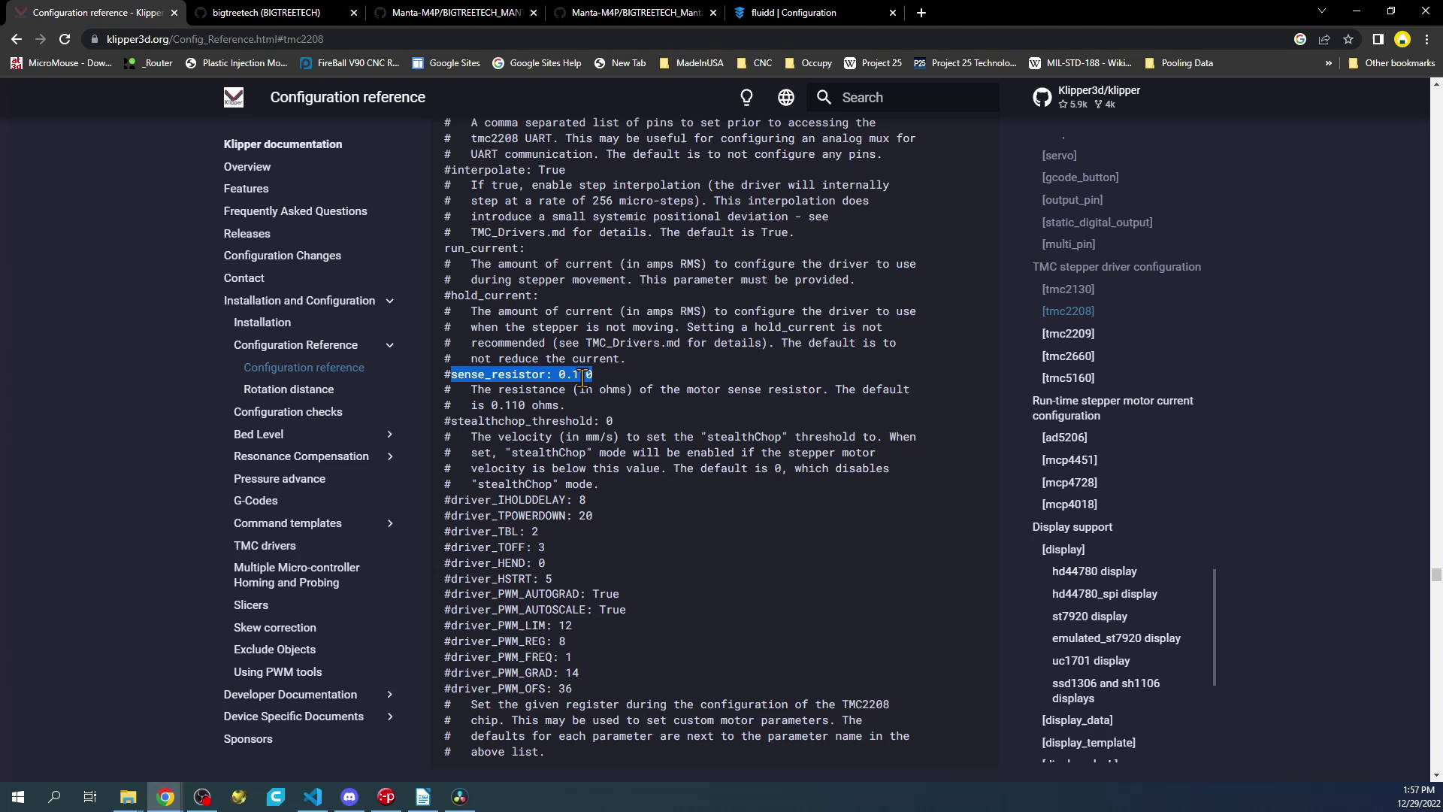
left_click_drag(601, 377, 451, 374)
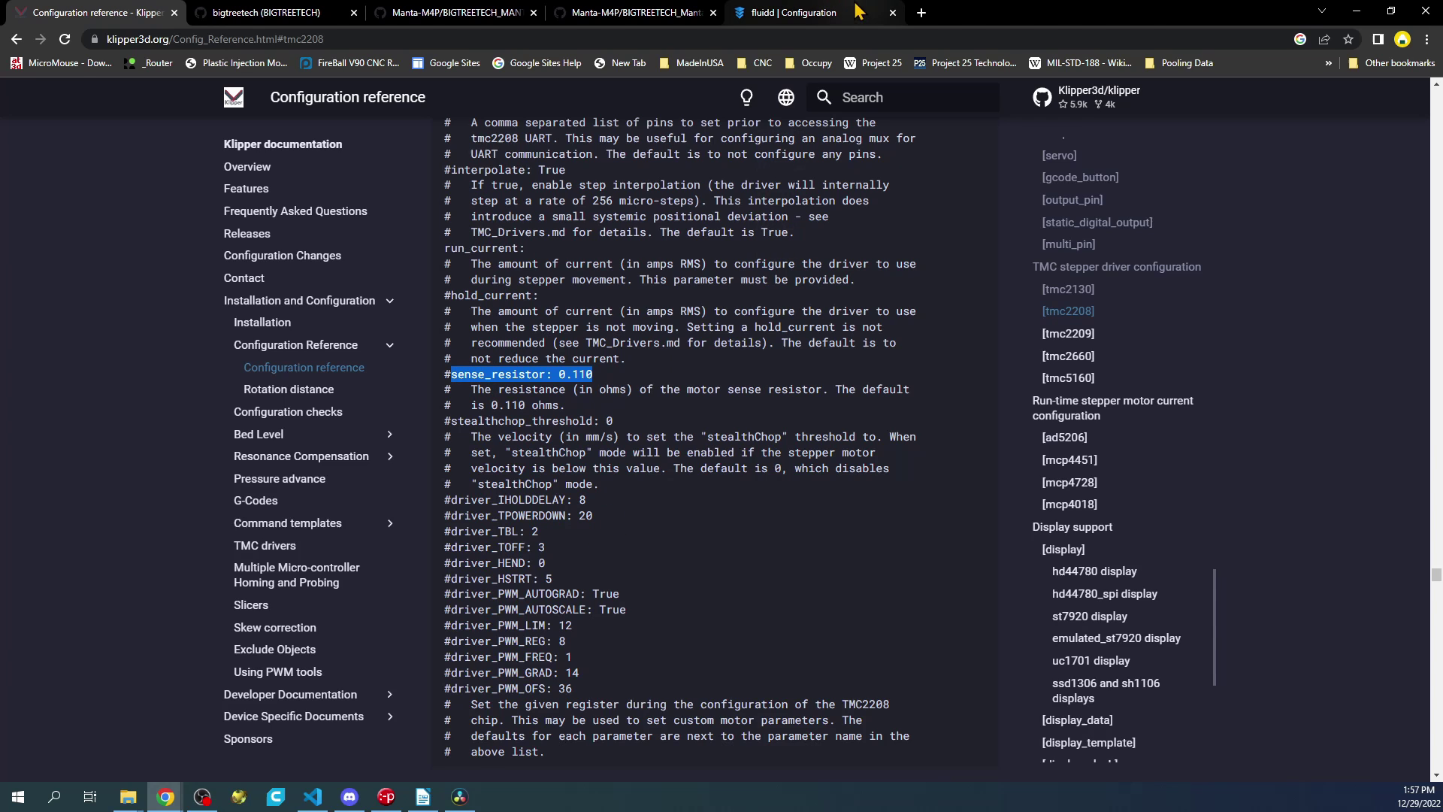
- Reconnect Fluidd to the printer and open printer.cfg in the configuration editor
left_click(803, 16)
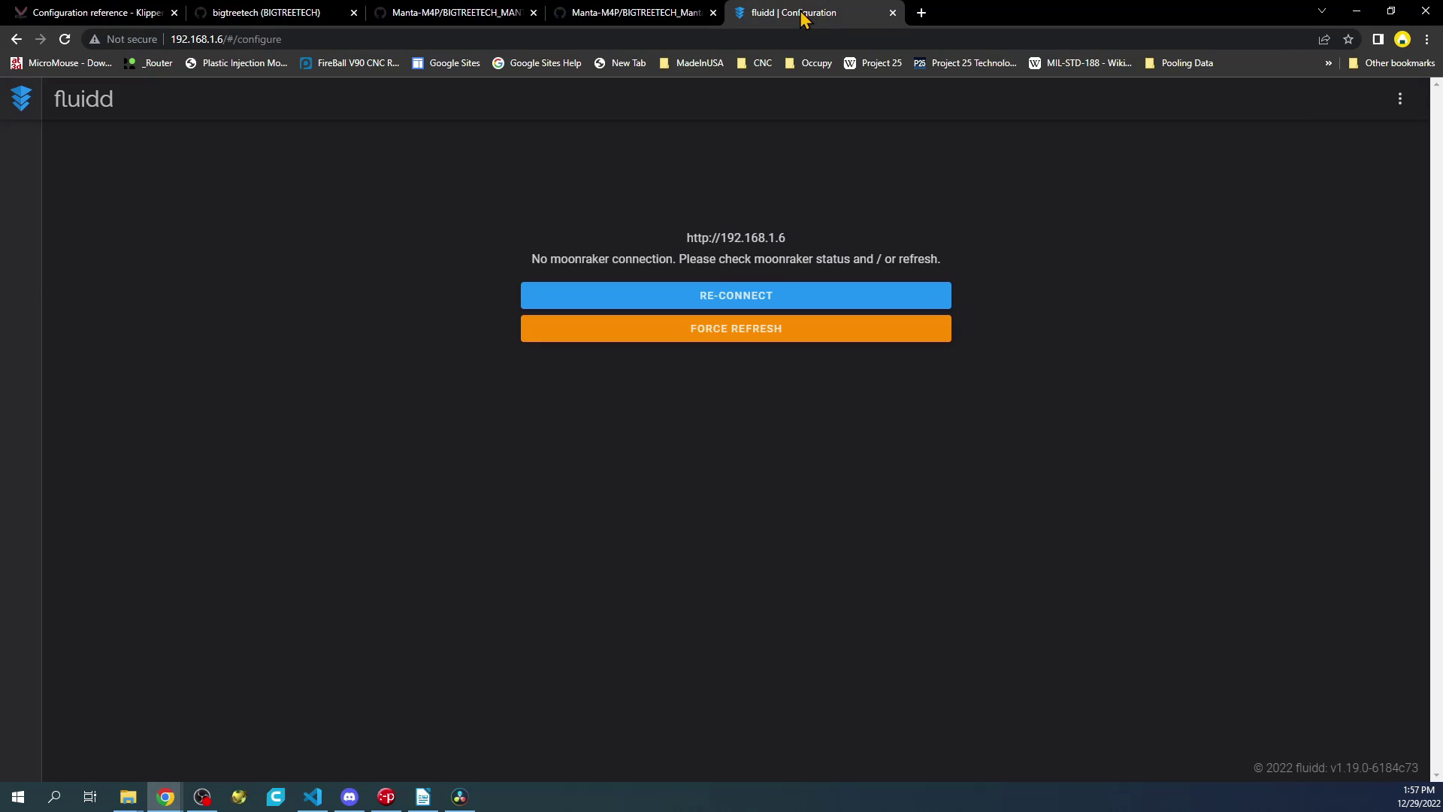
left_click(707, 297)
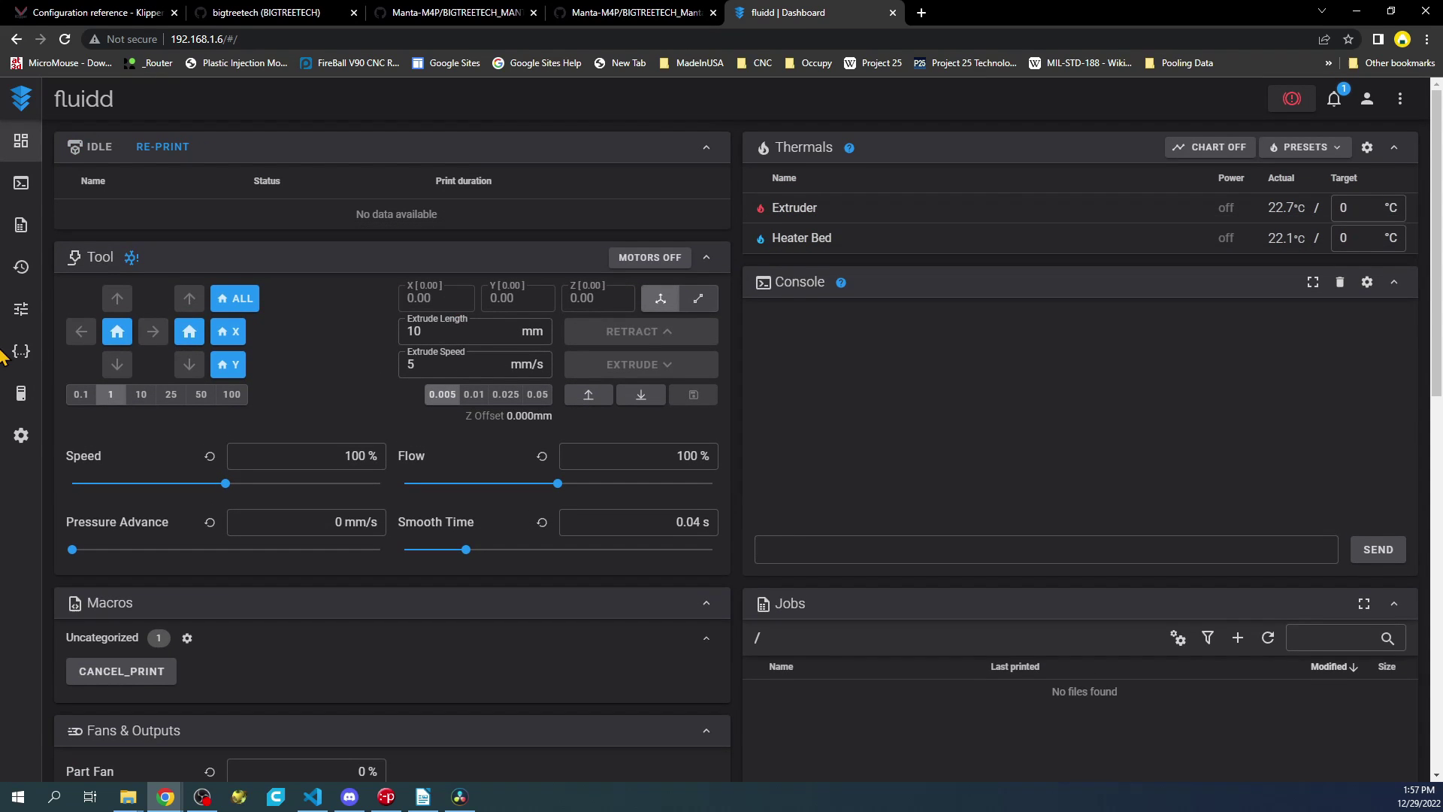
left_click(21, 351)
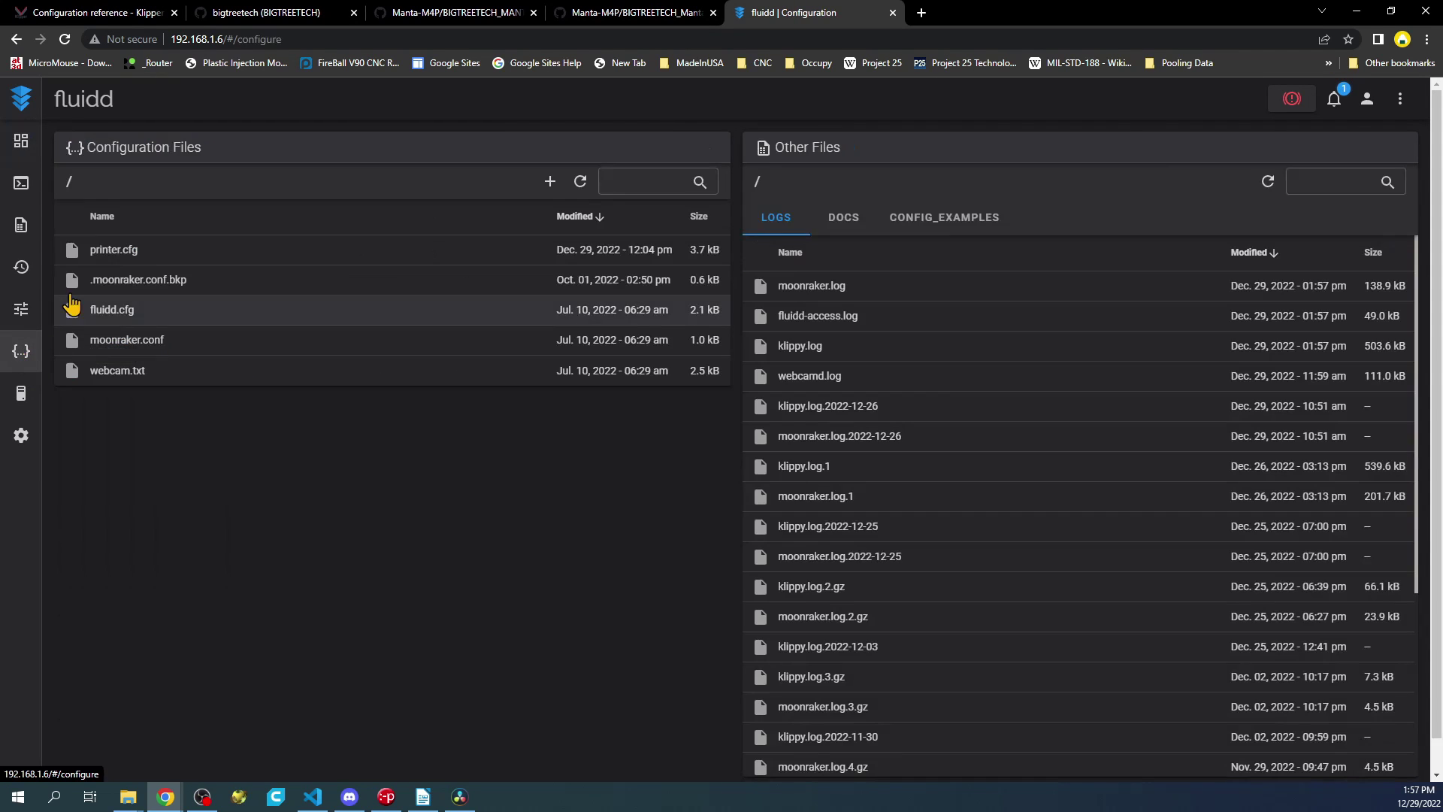
left_click(108, 250)
scroll(202, 432, "down", 5)
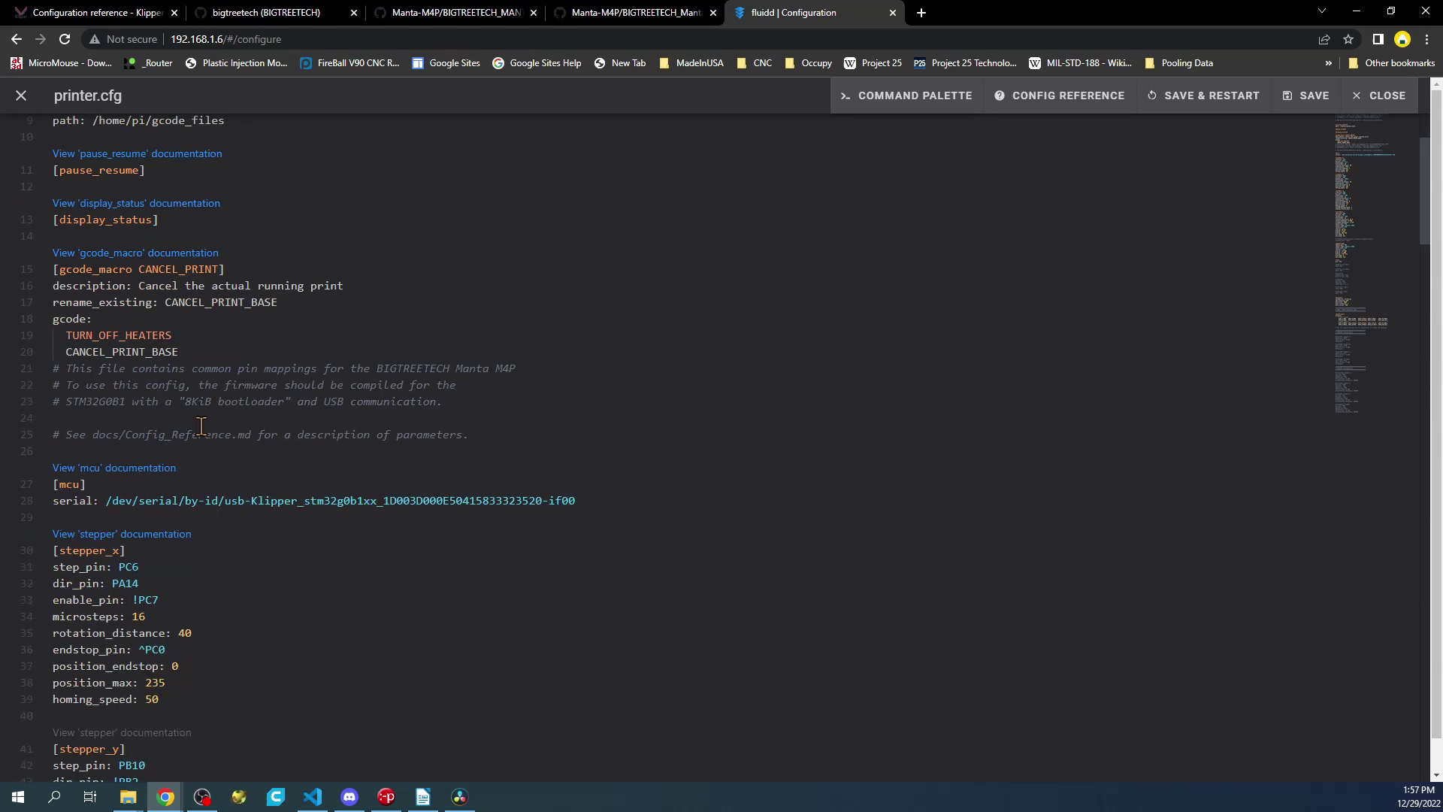
scroll(202, 424, "down", 2)
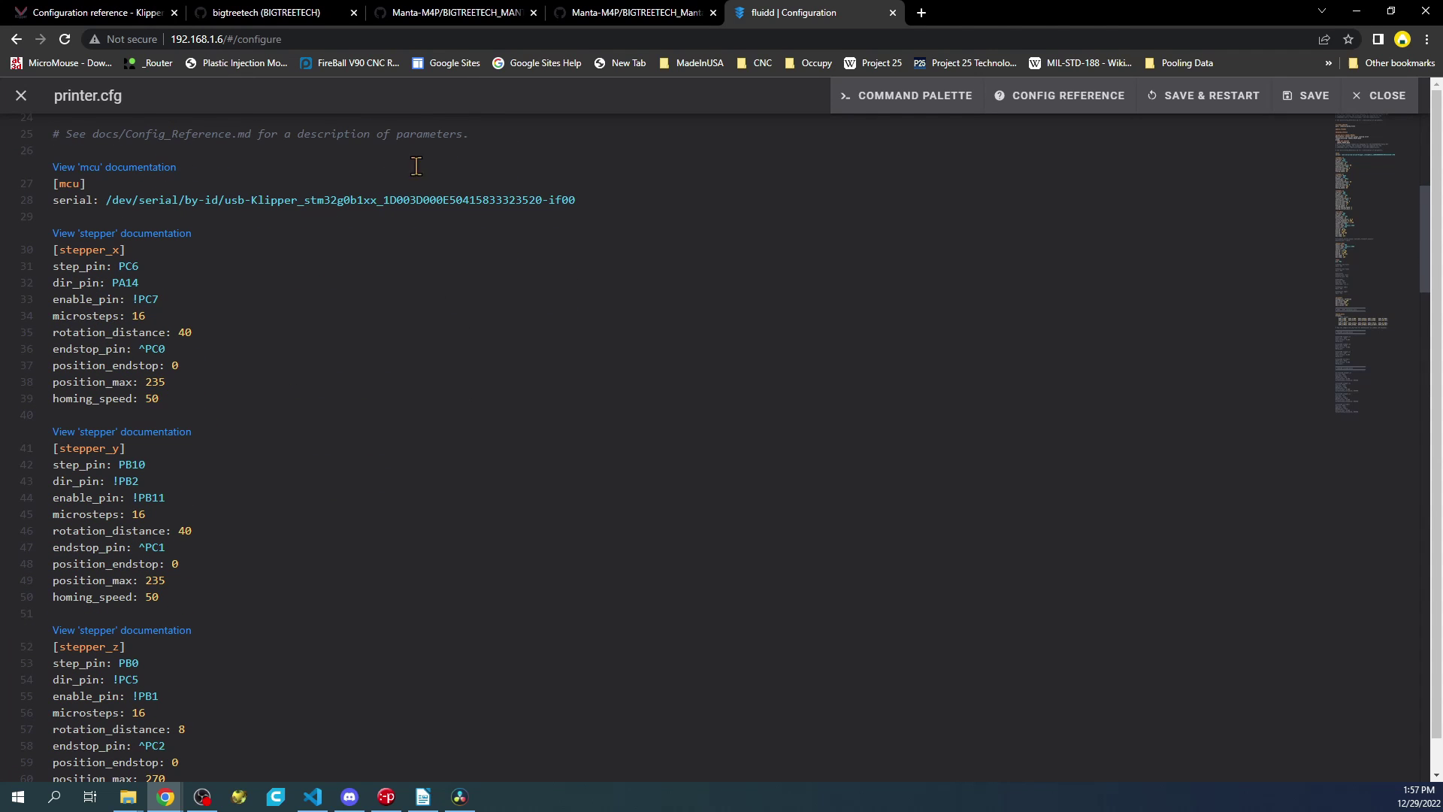
- Highlight the [stepper_x] pins in printer.cfg: step_pin PC6, dir_pin PA14, enable_pin !PC7
left_click_drag(576, 200, 53, 185)
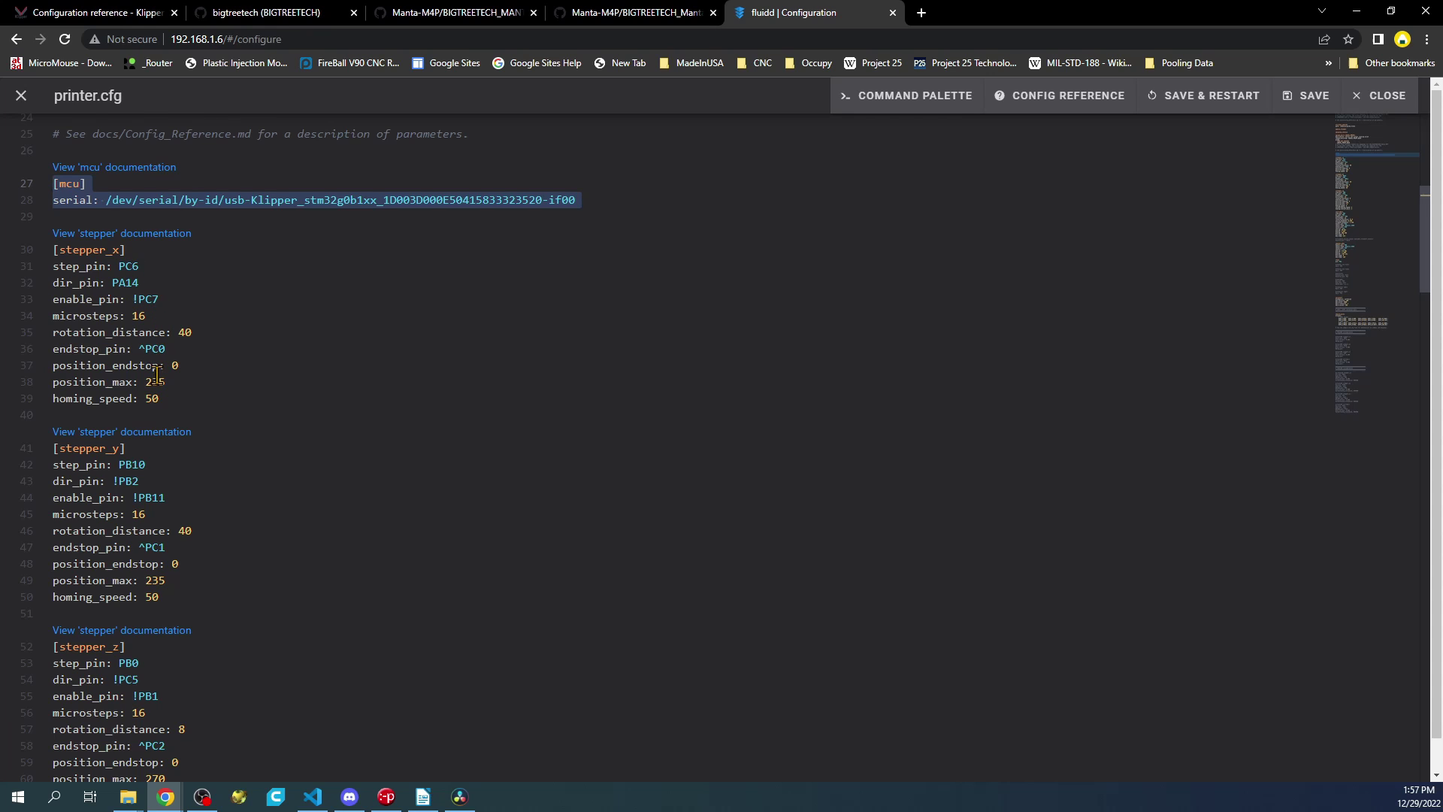
left_click(143, 265)
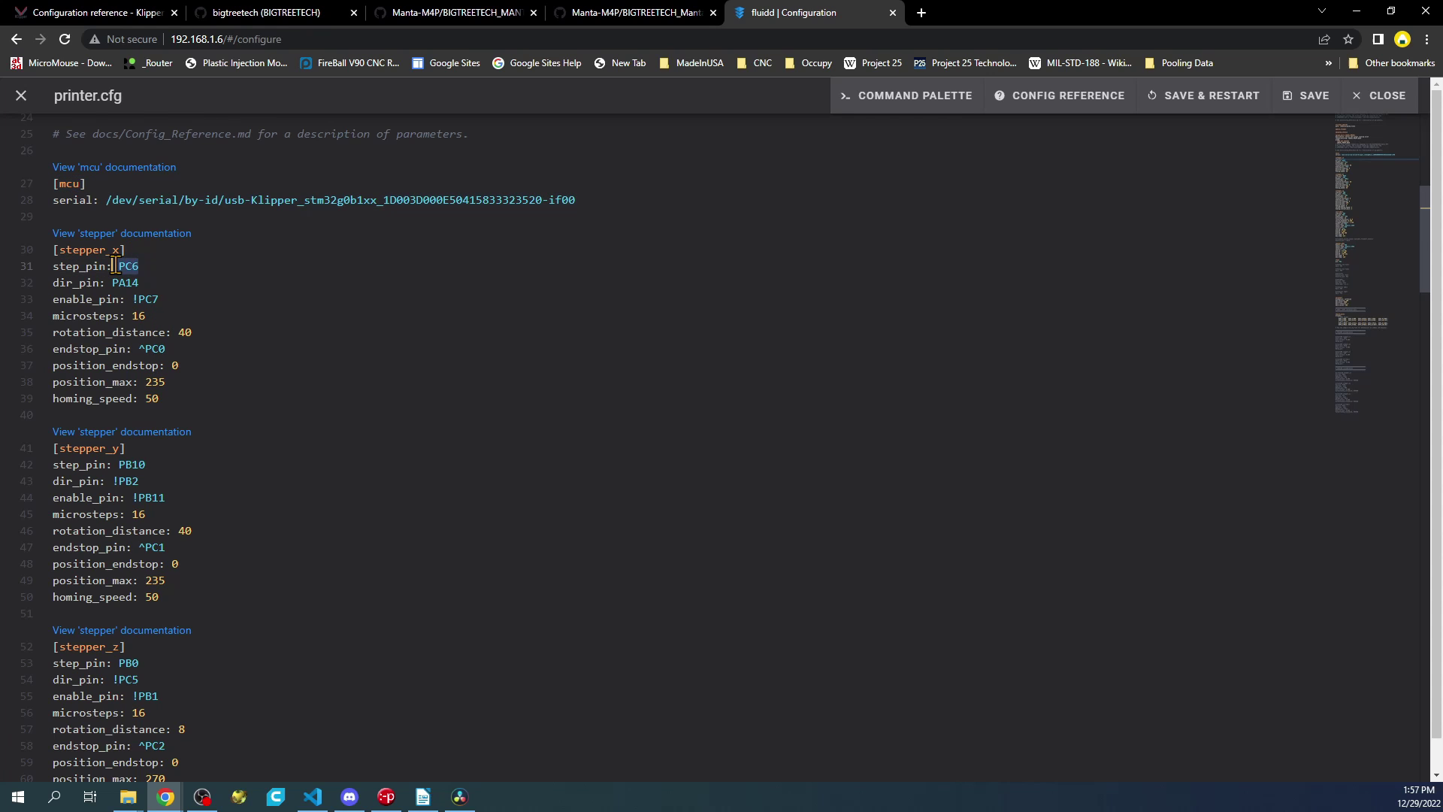
left_click_drag(139, 282, 118, 282)
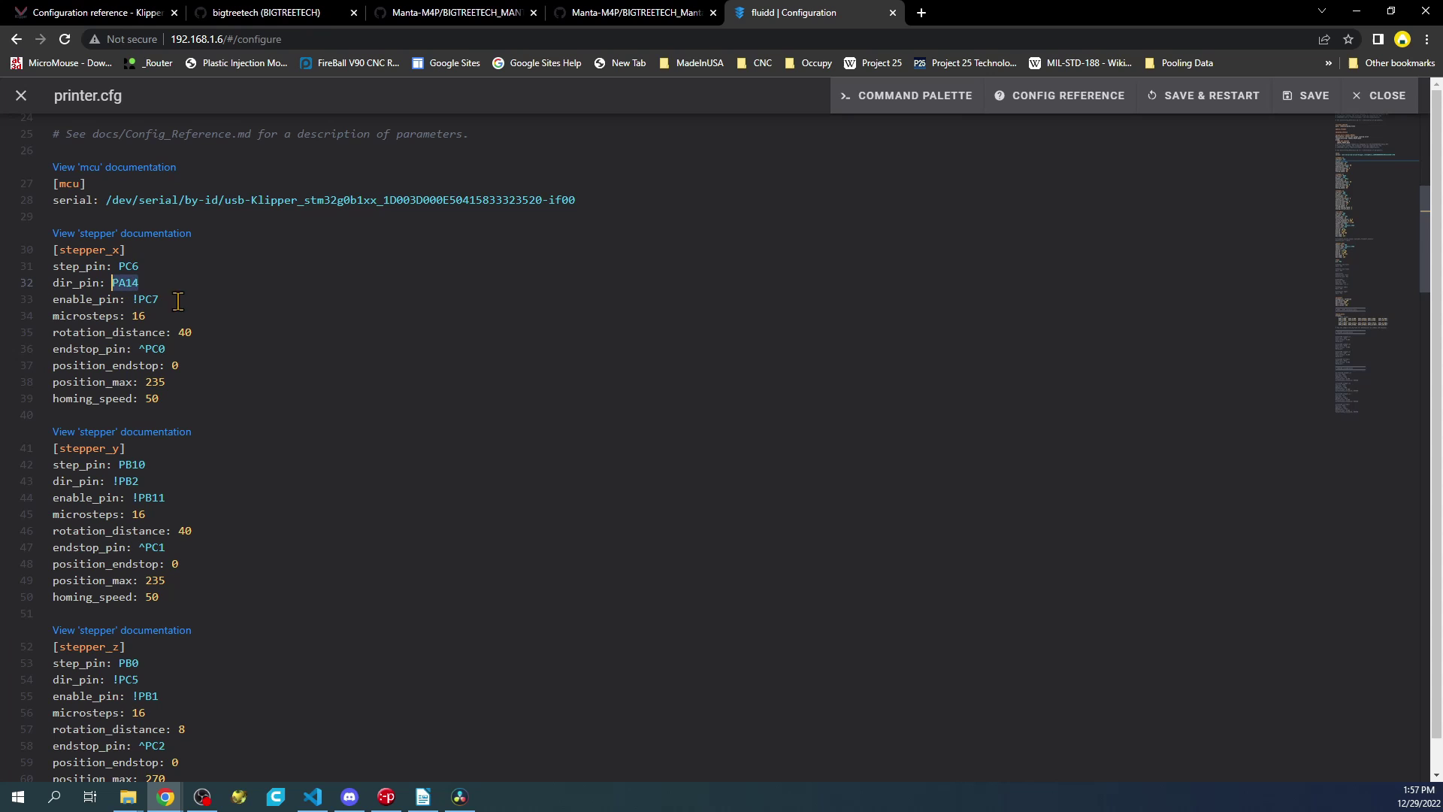
double_click(85, 266)
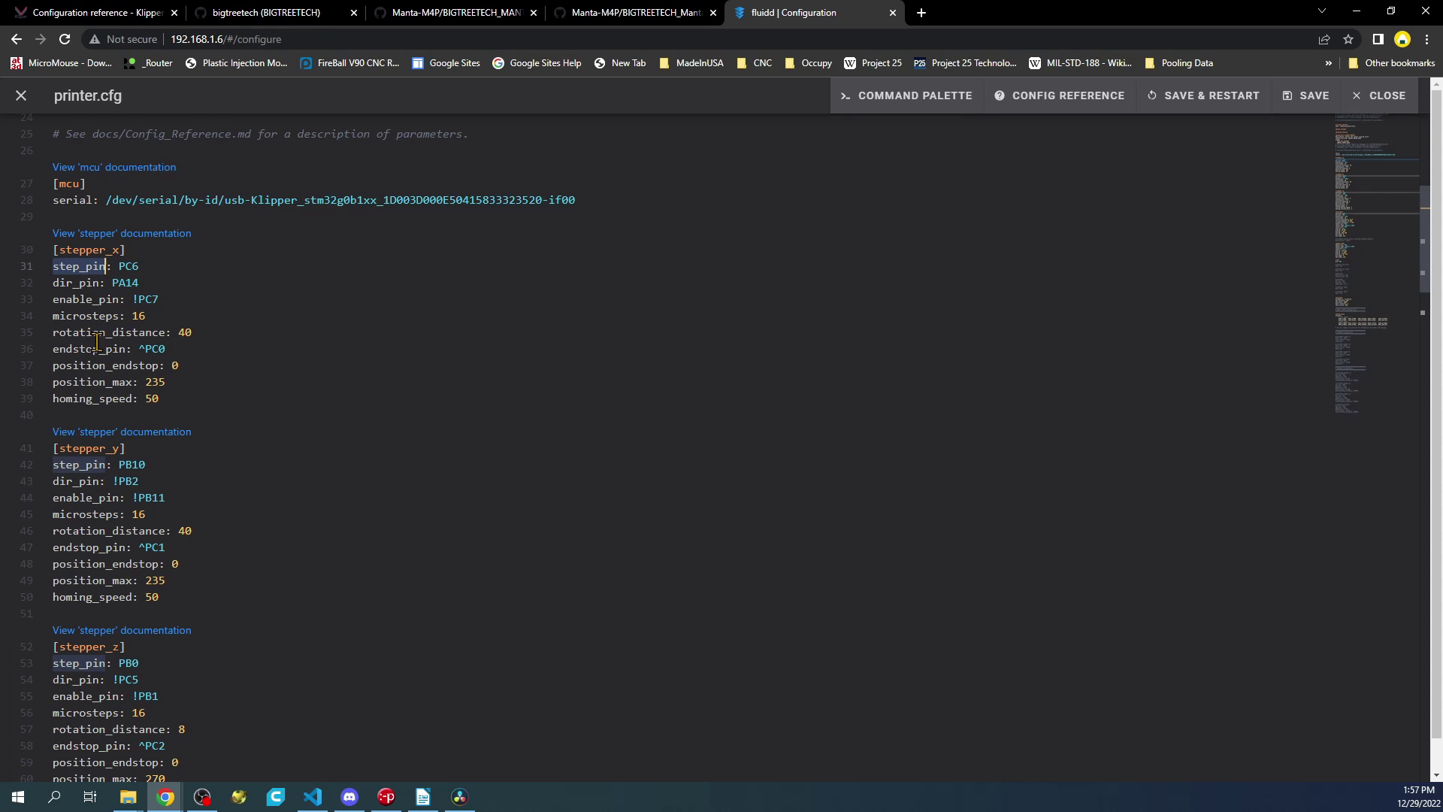
double_click(75, 282)
double_click(84, 299)
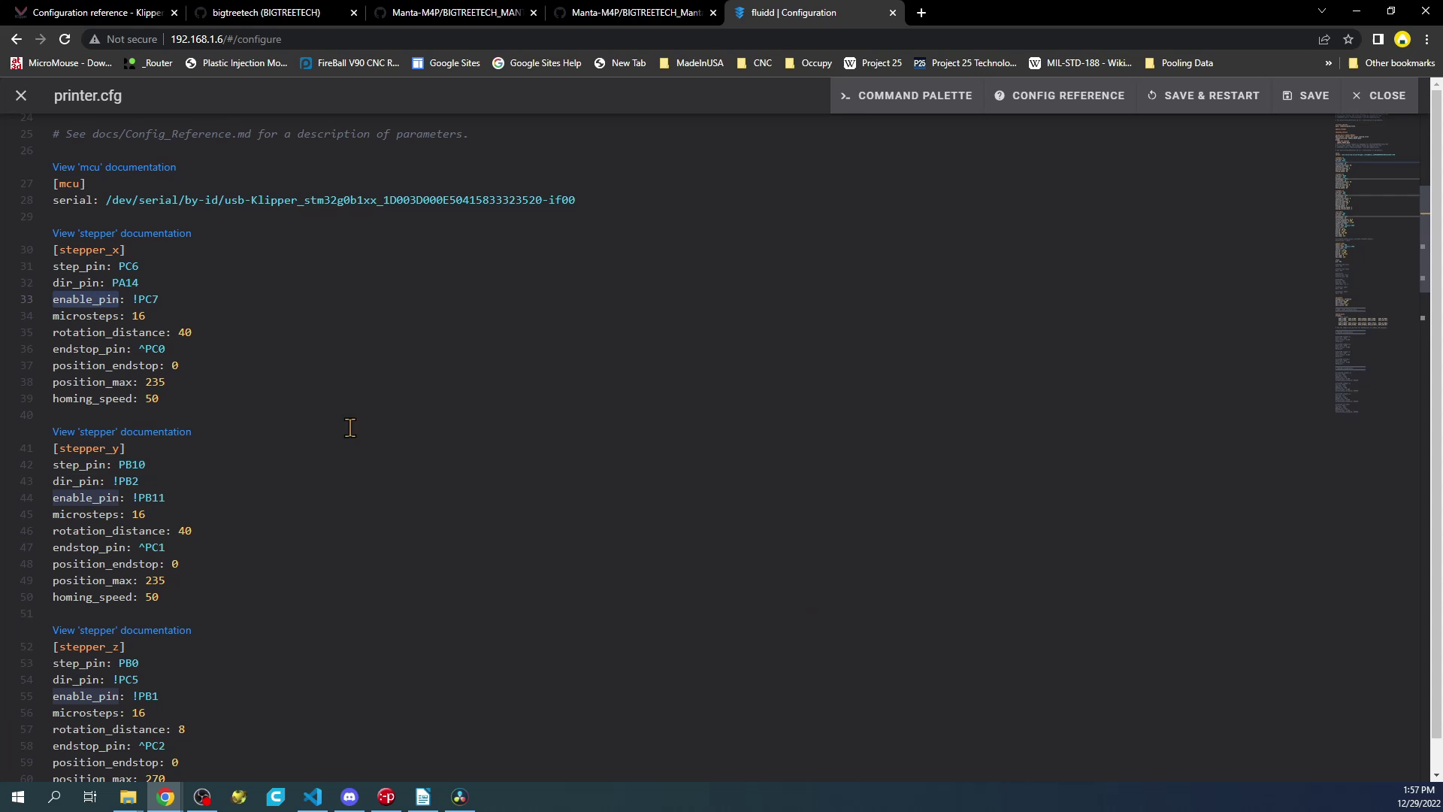
double_click(129, 266)
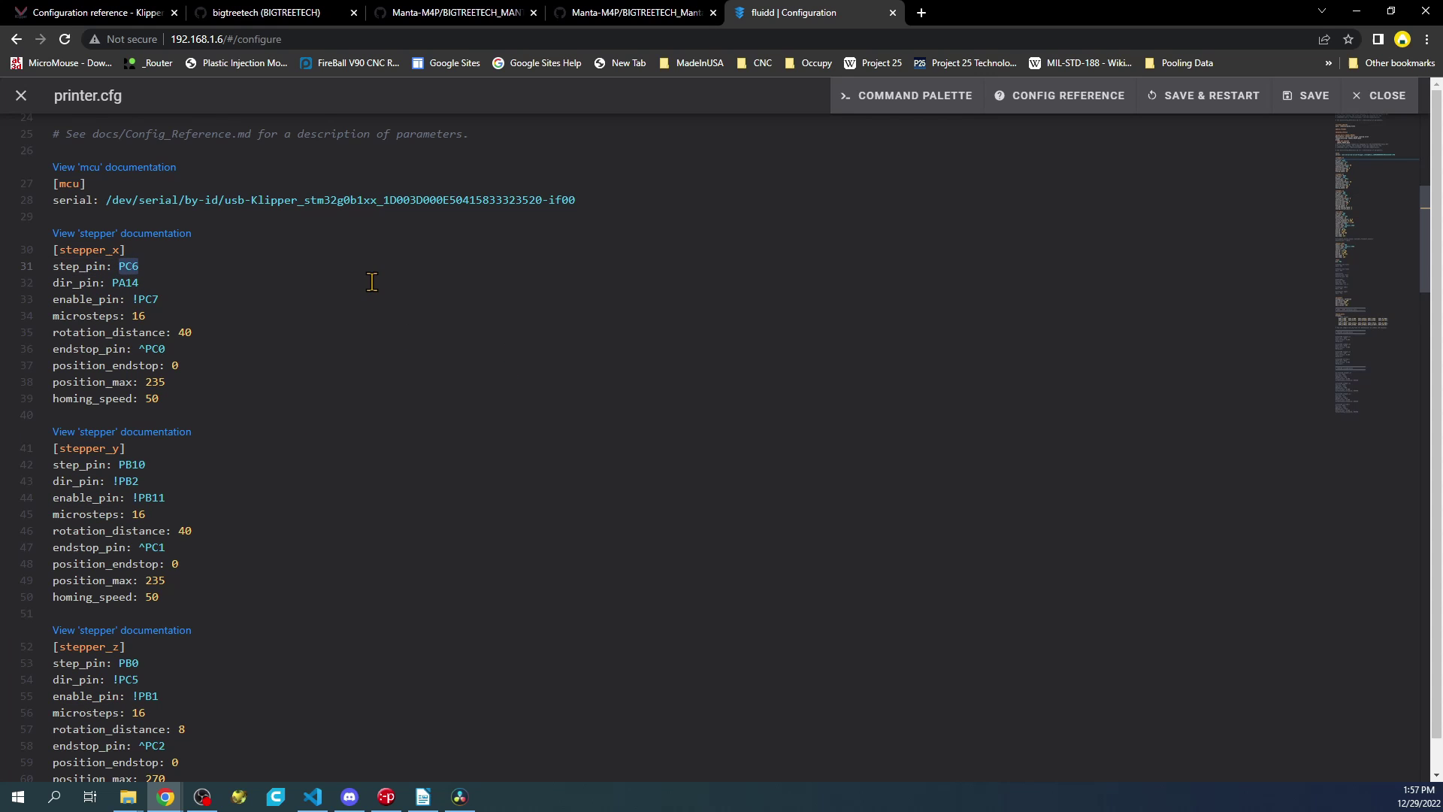
- Compare printer.cfg's X pins PA14 and !PC7 against the pinout diagram's X_DRIVER row
left_click(626, 13)
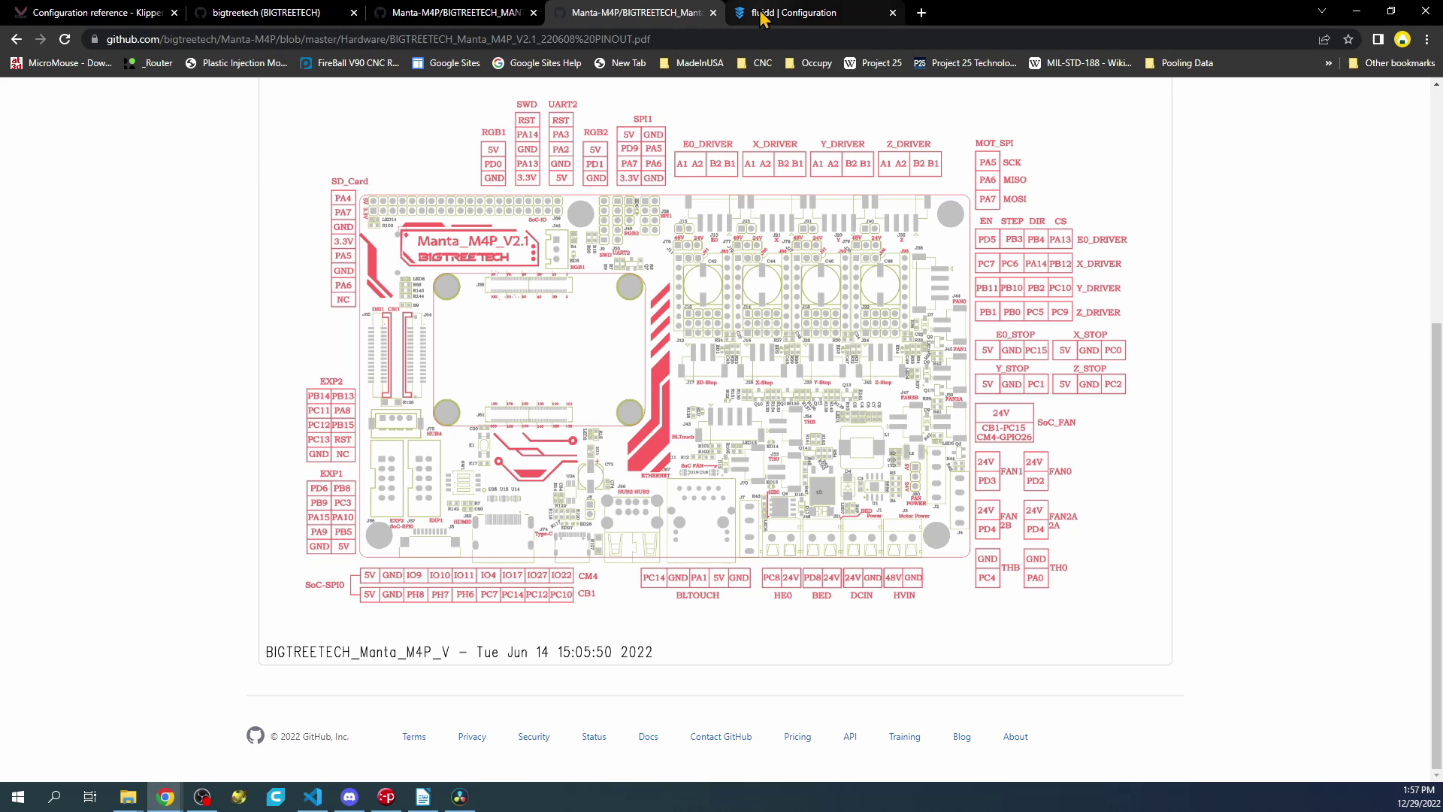
left_click(797, 13)
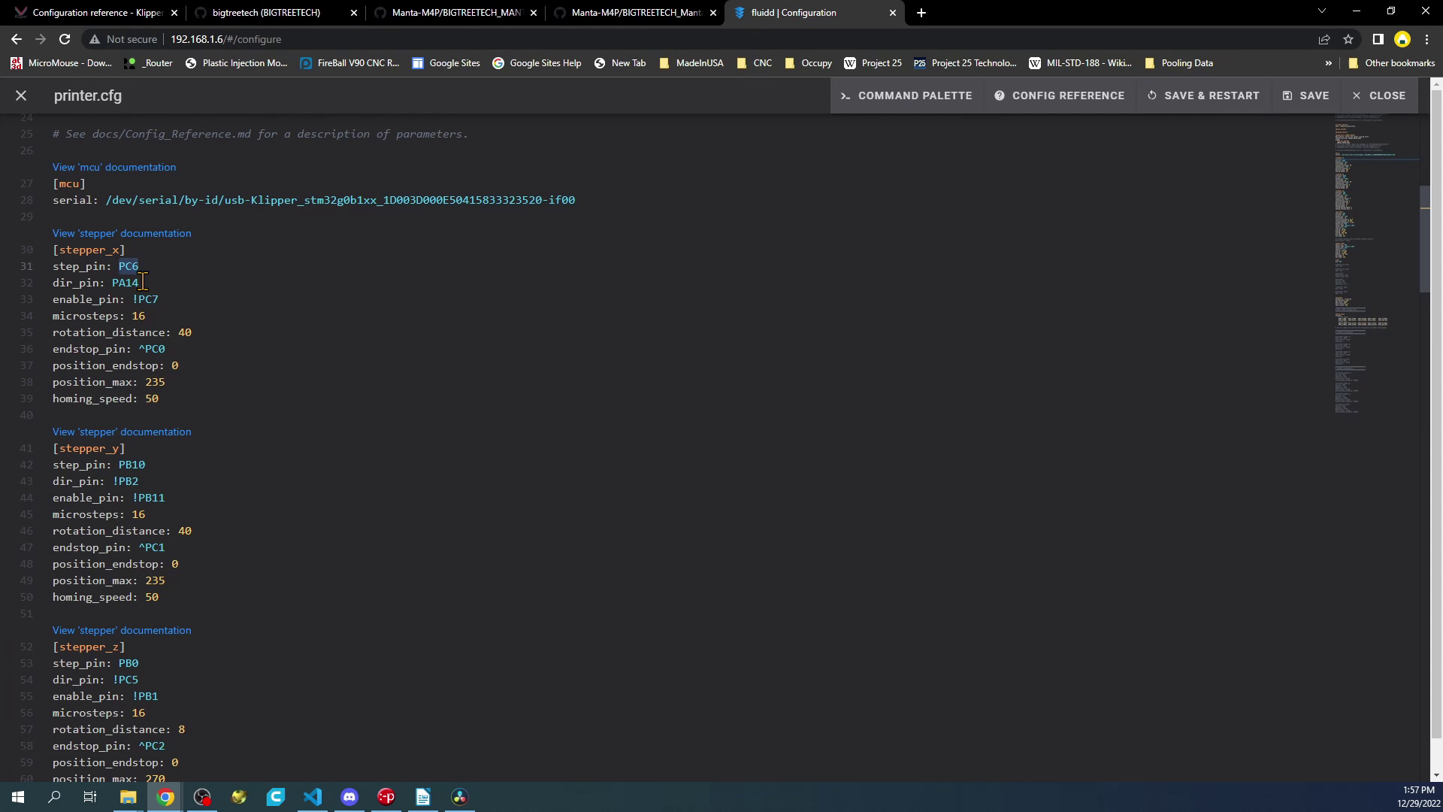
left_click_drag(143, 282, 116, 283)
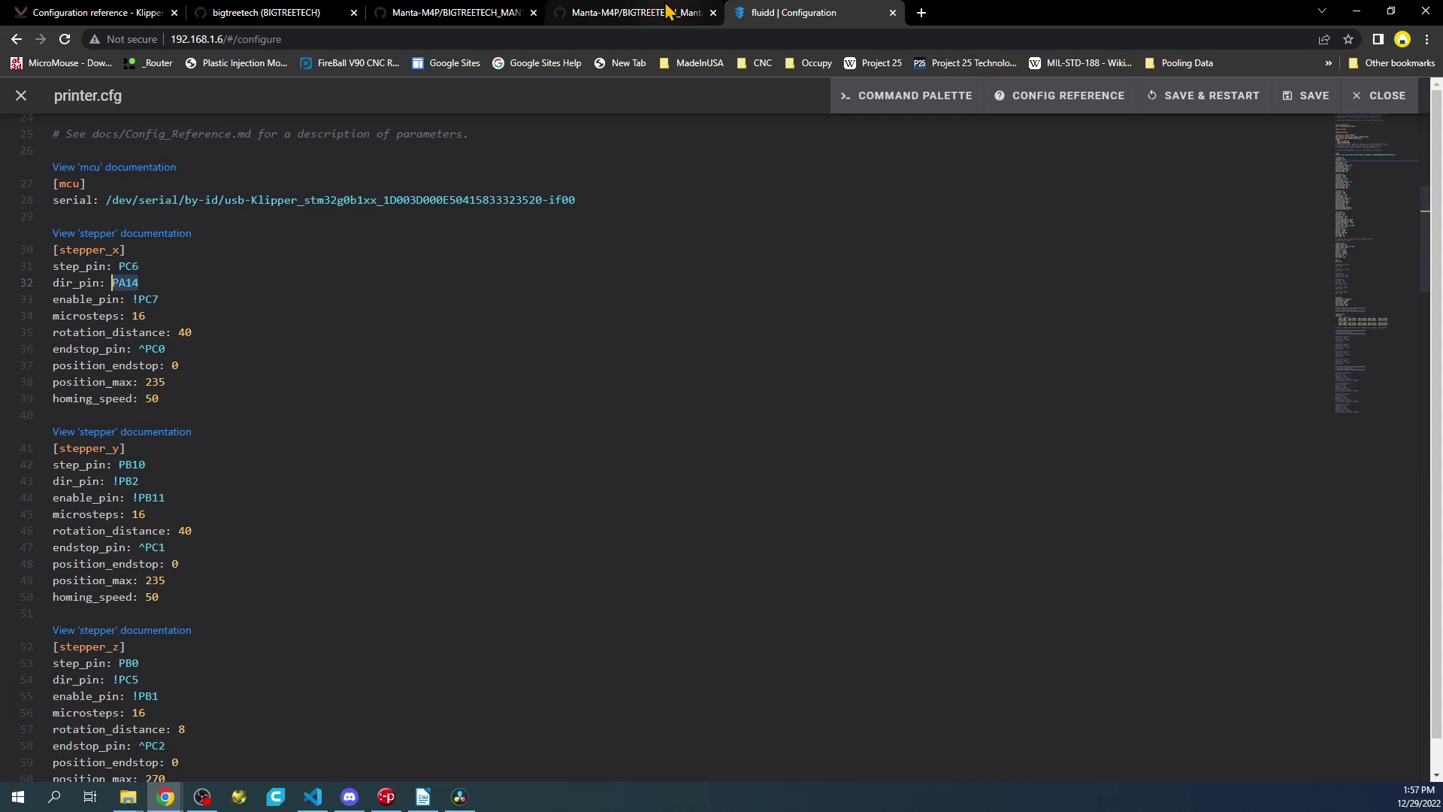
left_click(655, 14)
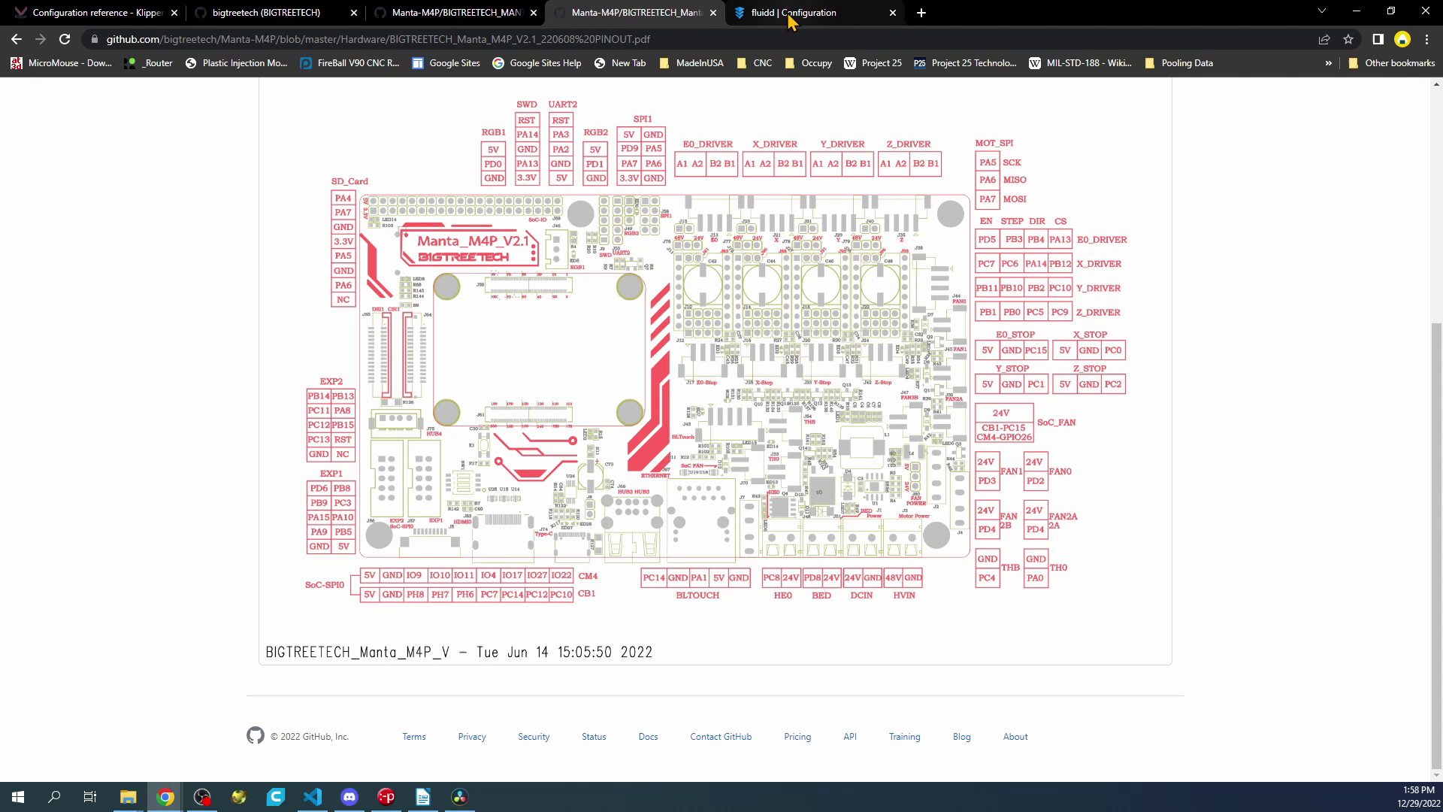
left_click(733, 13)
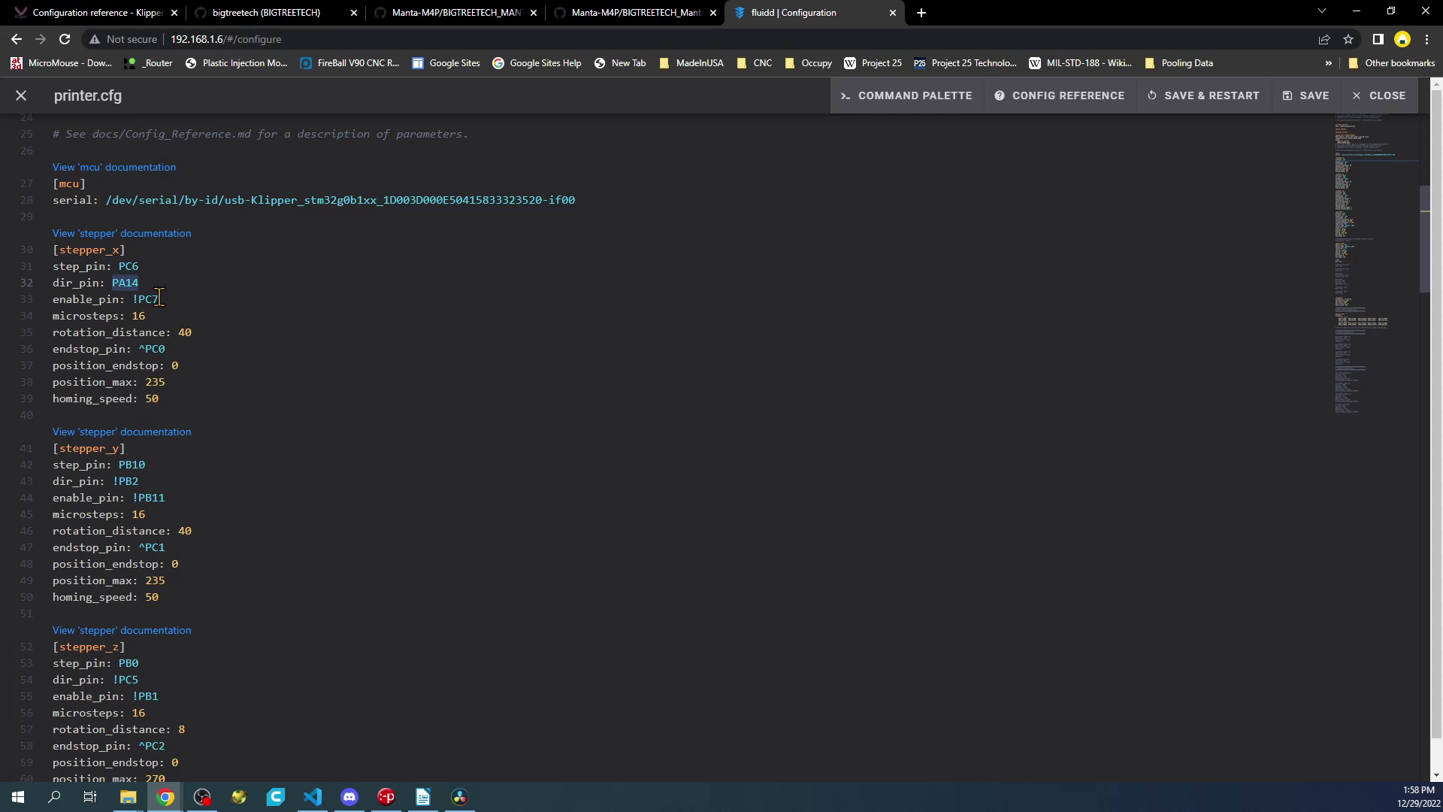
left_click_drag(159, 298, 127, 300)
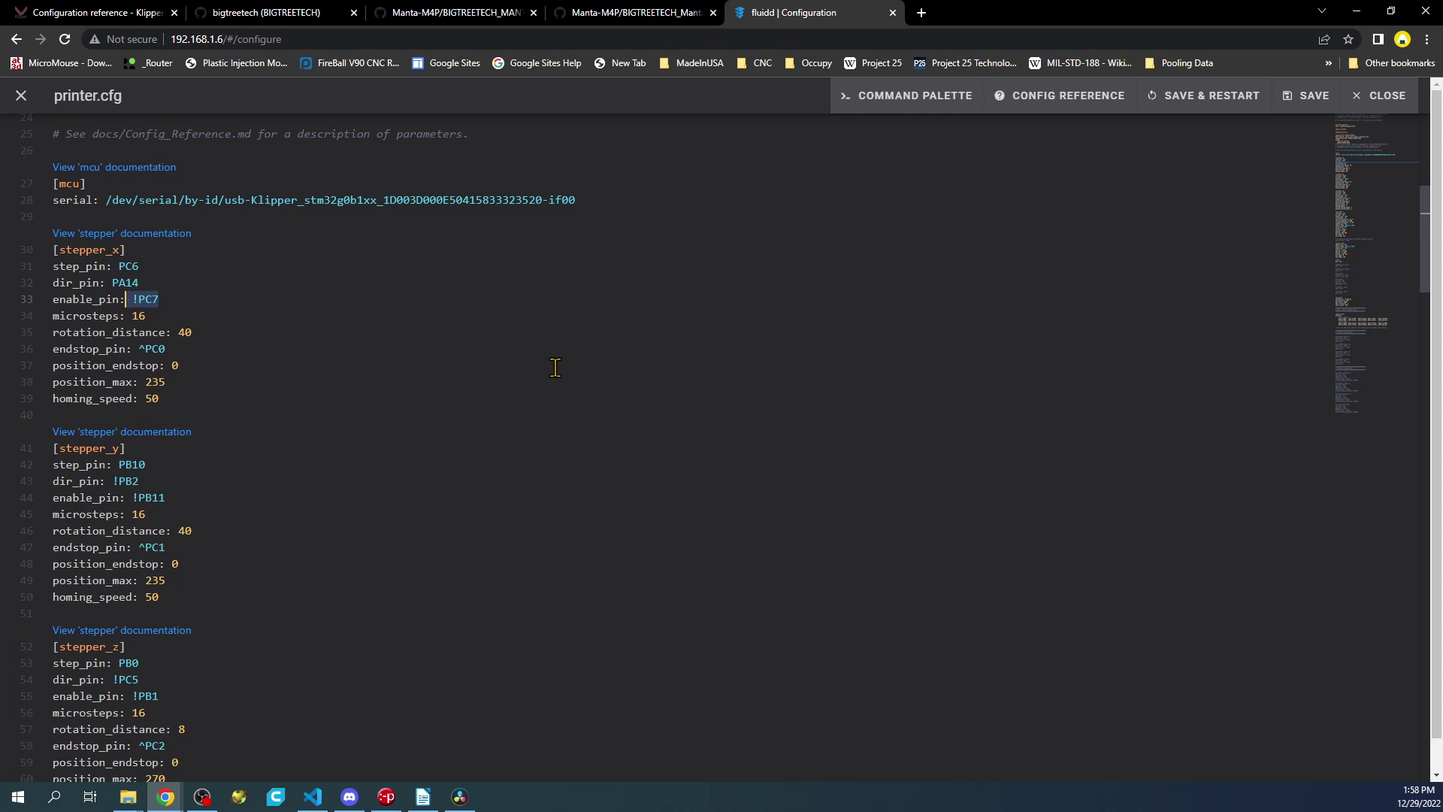
left_click(635, 18)
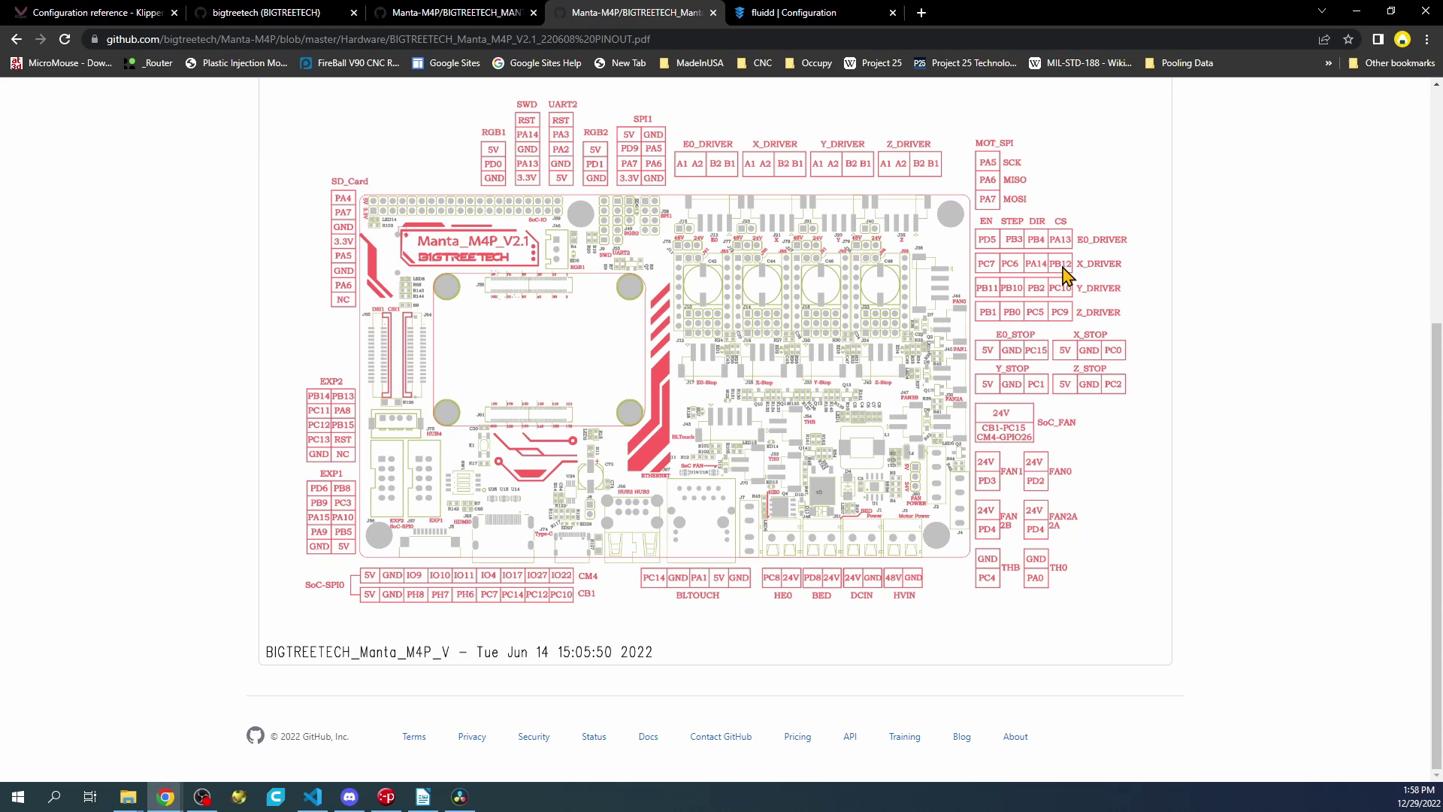
- Select the commented [tmc2209 stepper_x] block on lines 149-152 of printer.cfg
left_click(778, 14)
scroll(321, 478, "down", 10)
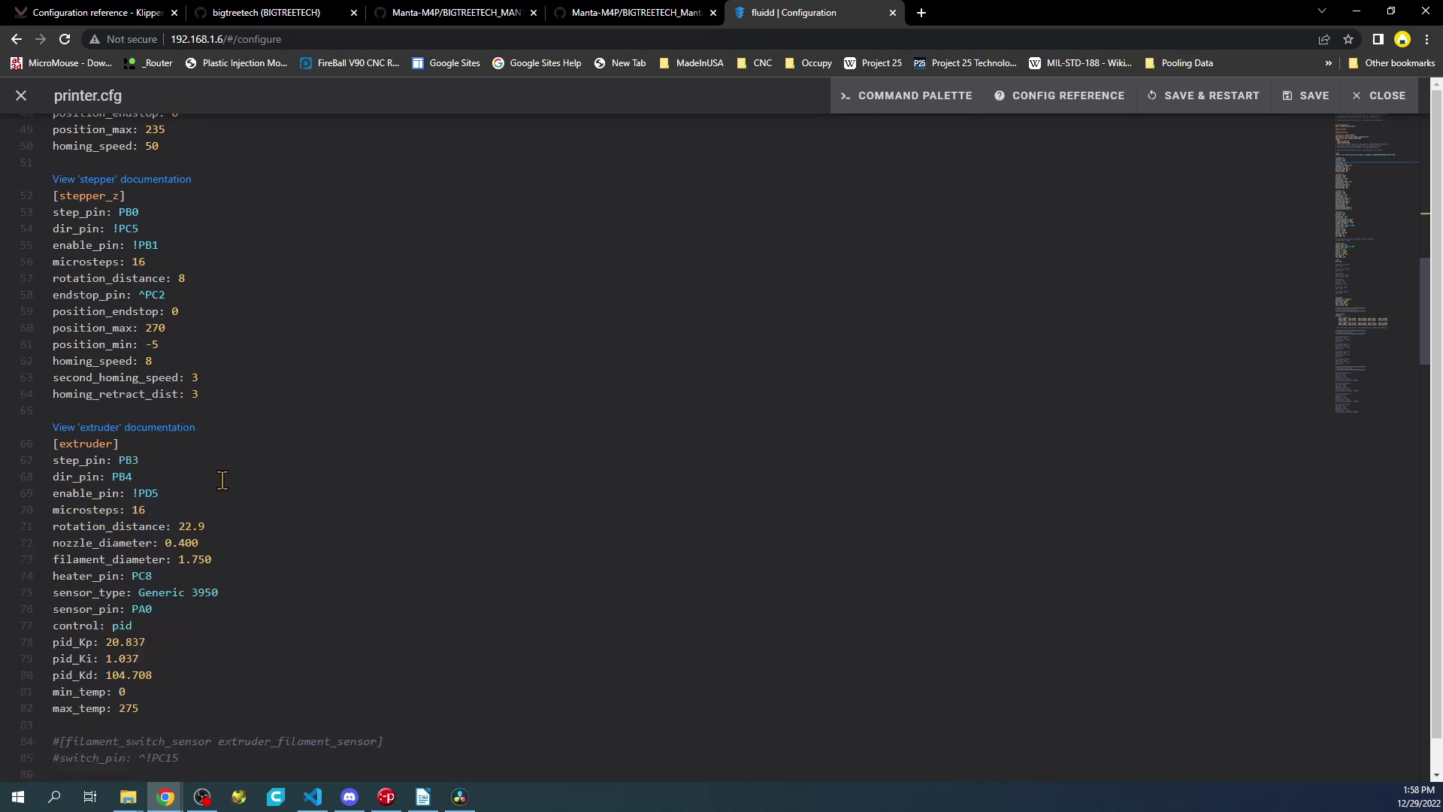
scroll(242, 576, "down", 10)
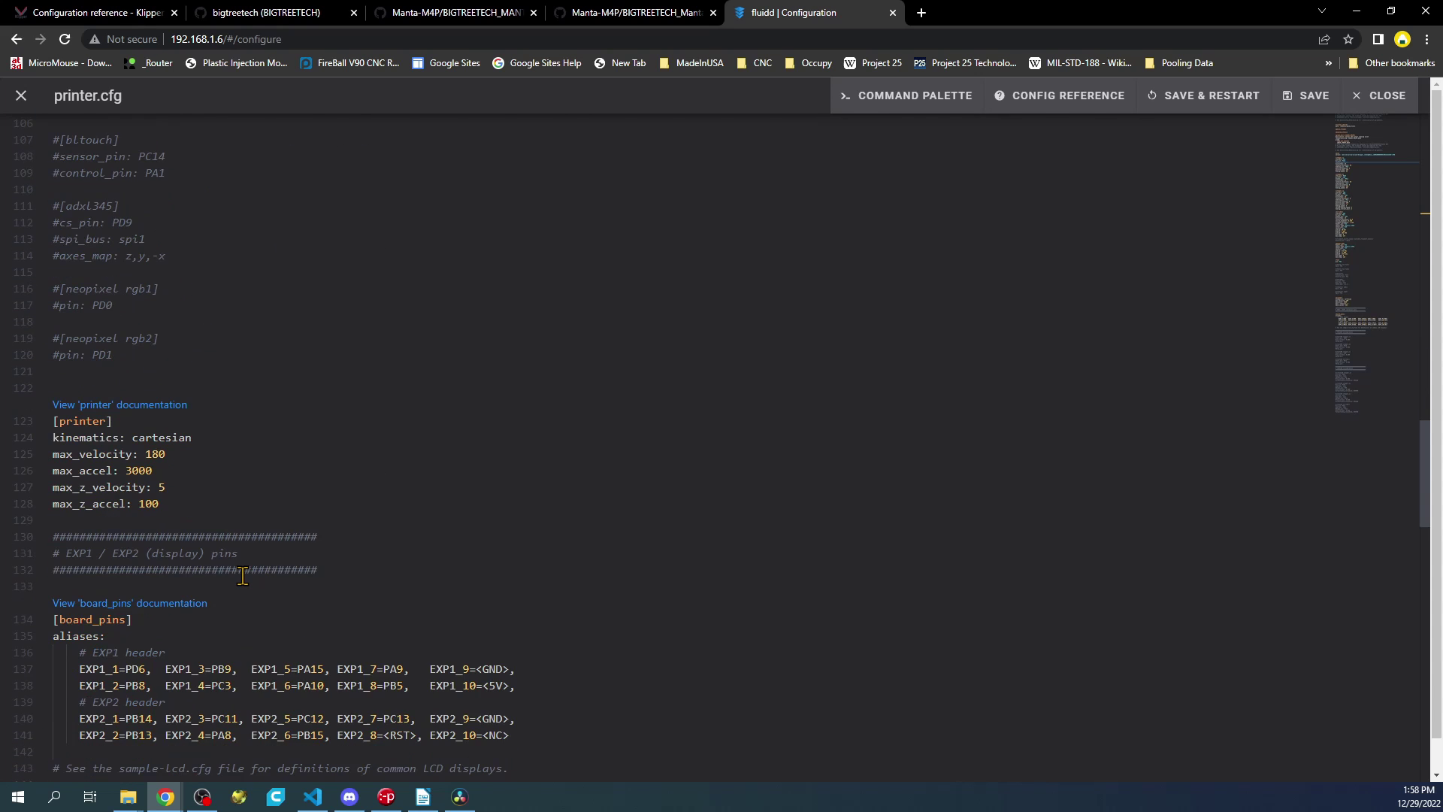
scroll(241, 577, "down", 3)
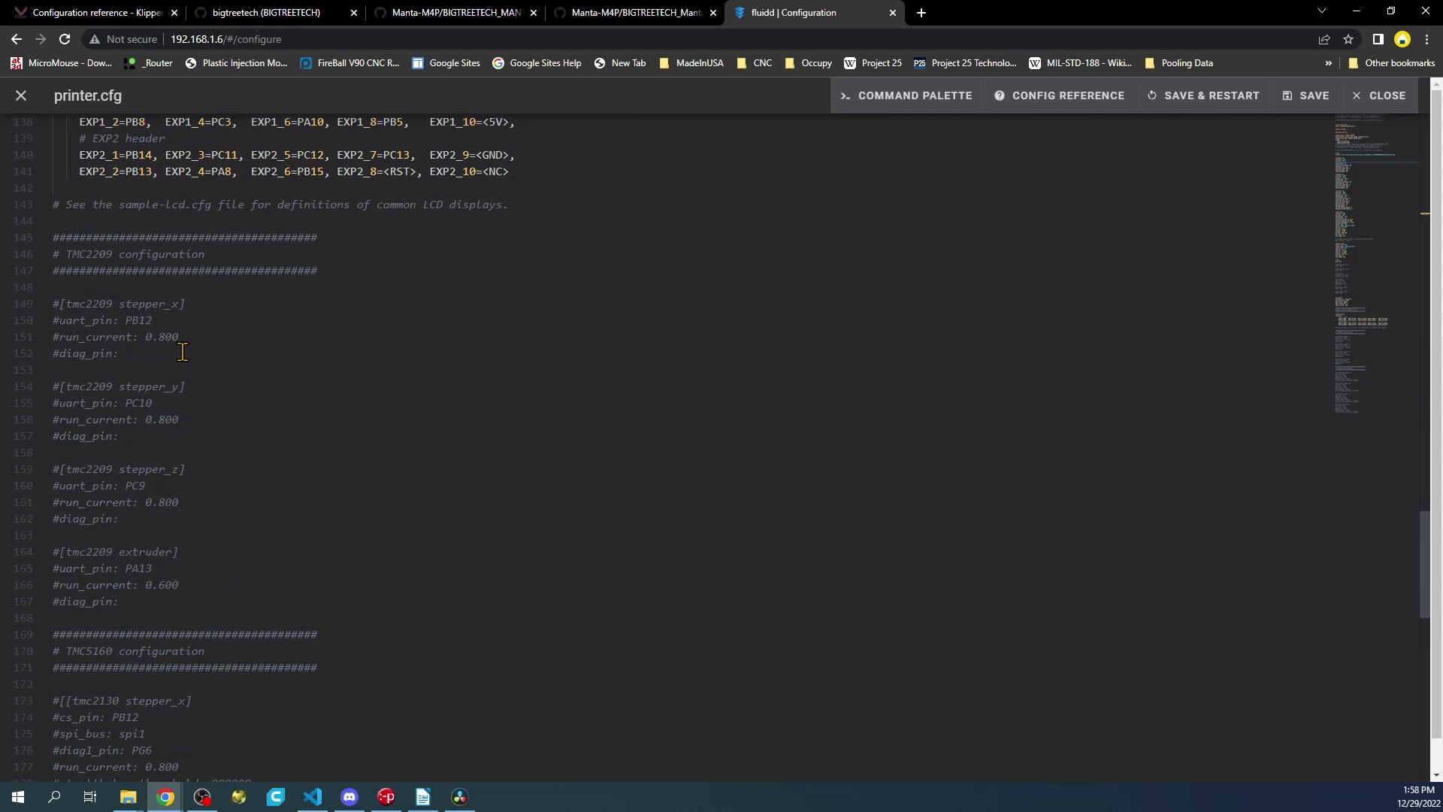
left_click_drag(151, 351, 45, 307)
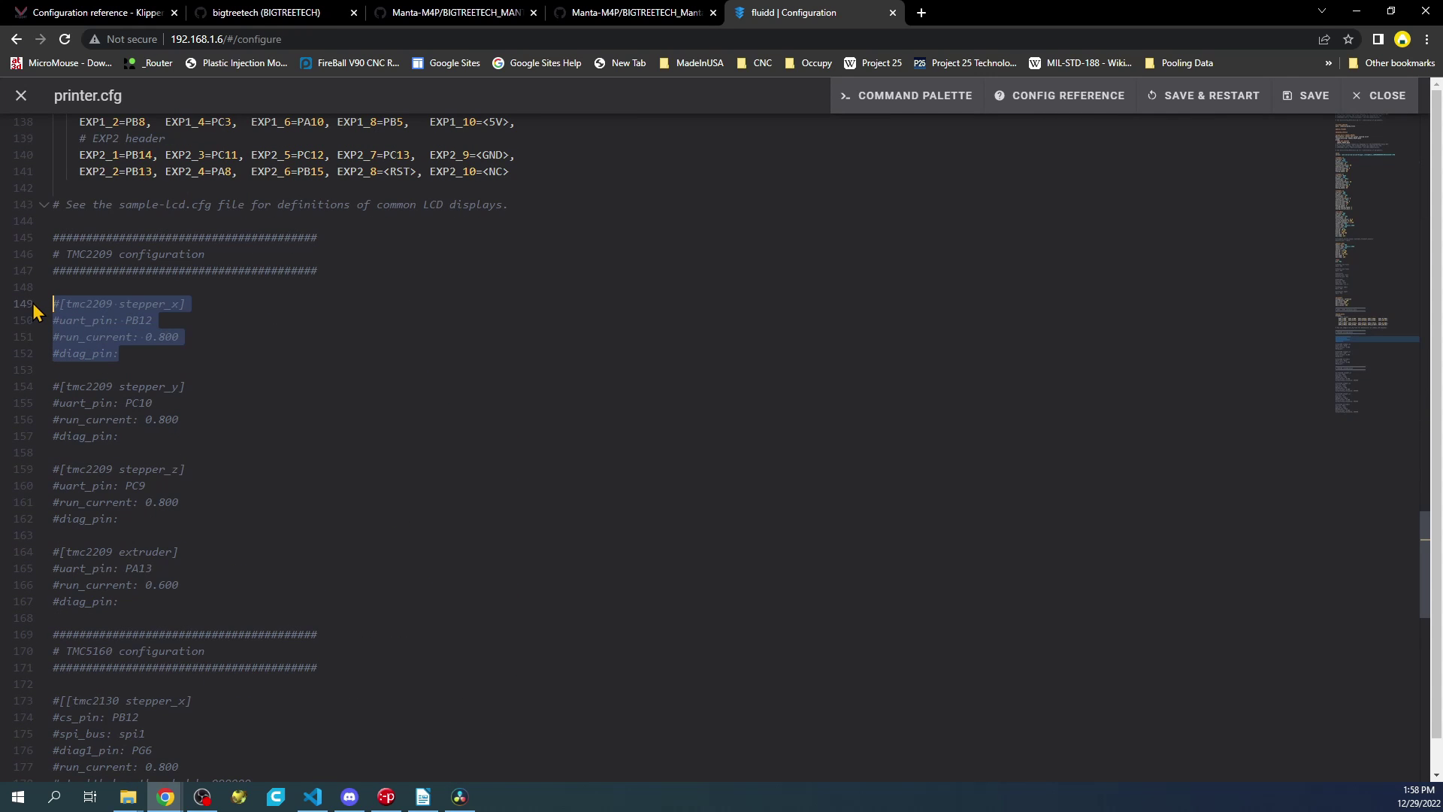
right_click(91, 326)
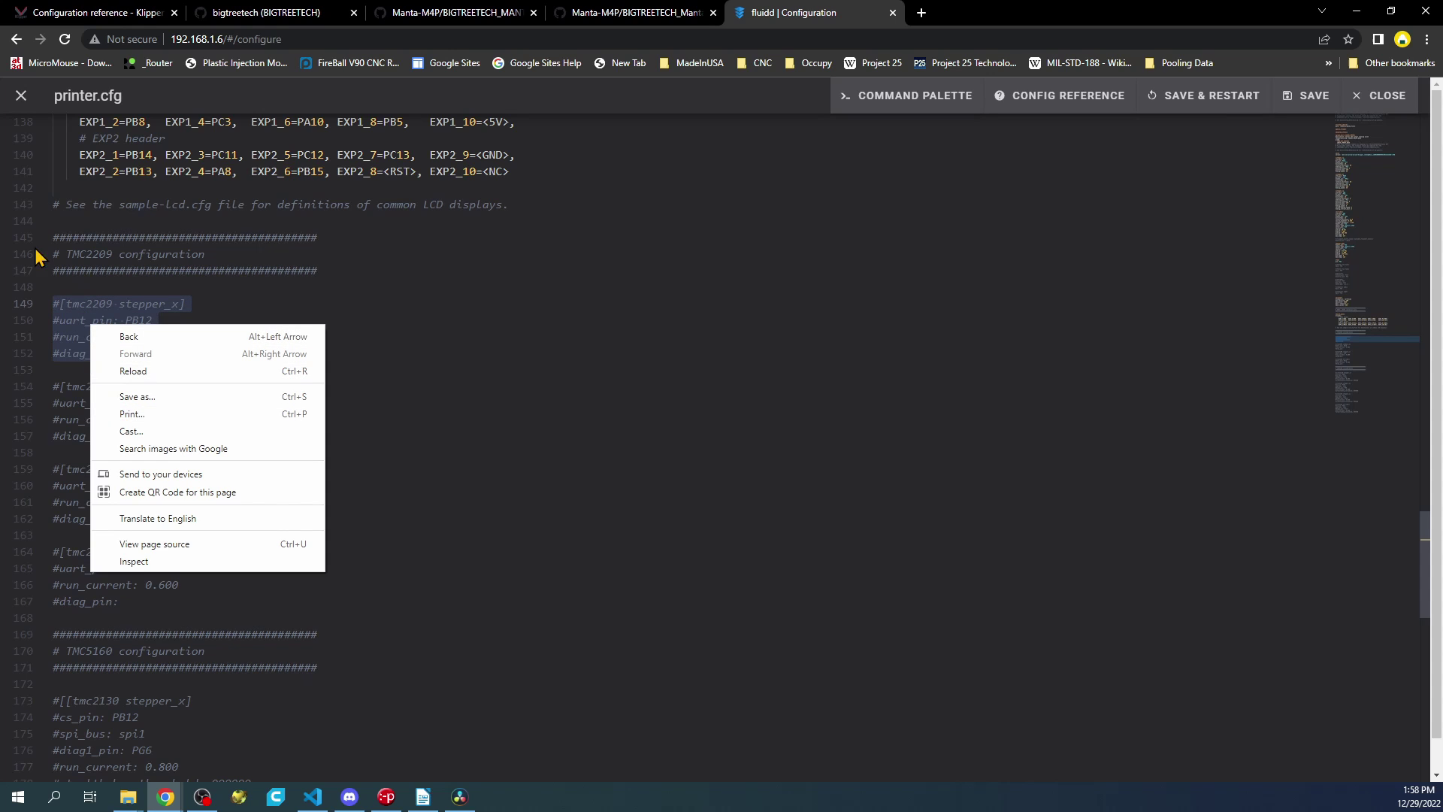
left_click(55, 304)
left_click(55, 303)
left_click_drag(180, 357, 45, 310)
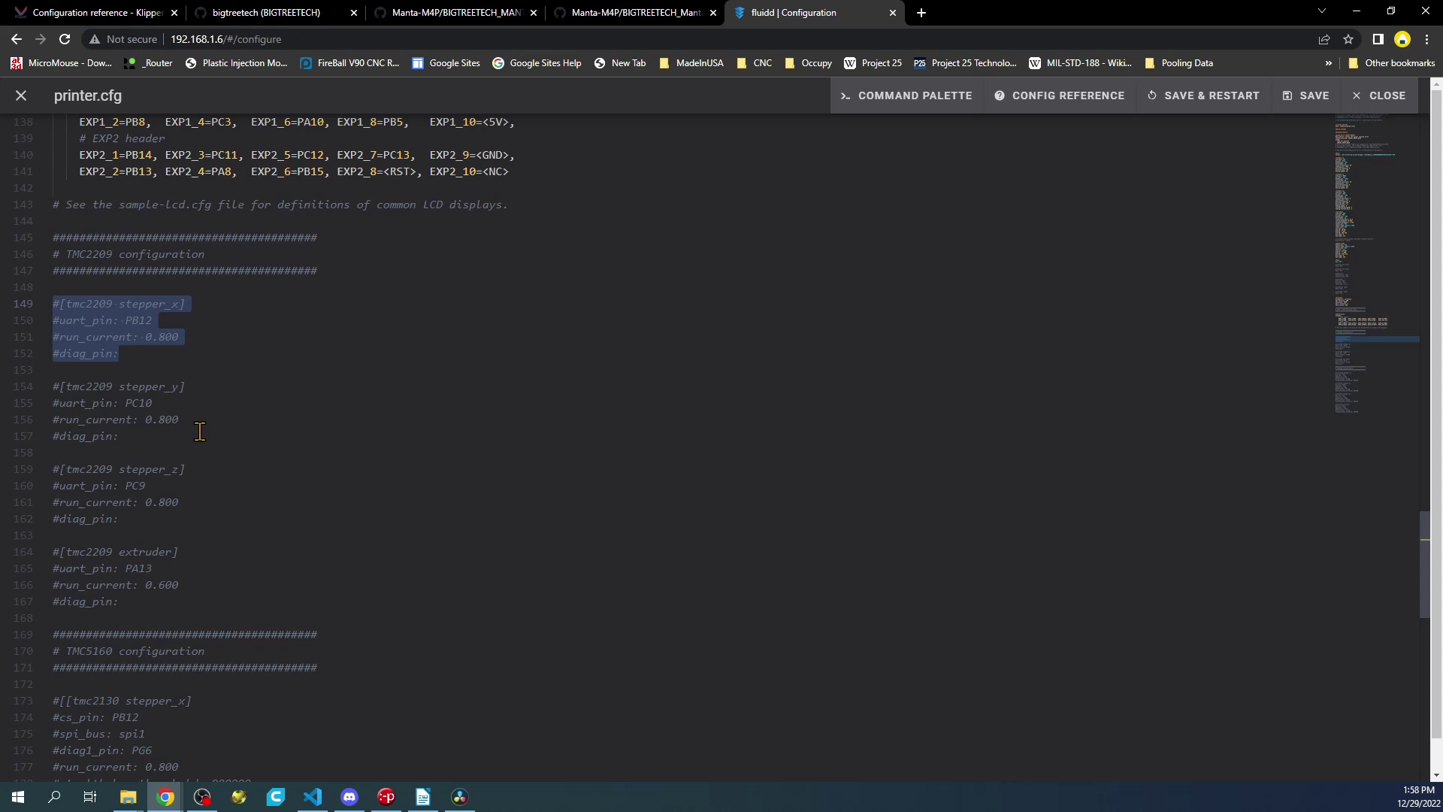
- Scroll back up and place the cursor on empty line 40 below homing_speed
scroll(388, 337, "up", 15)
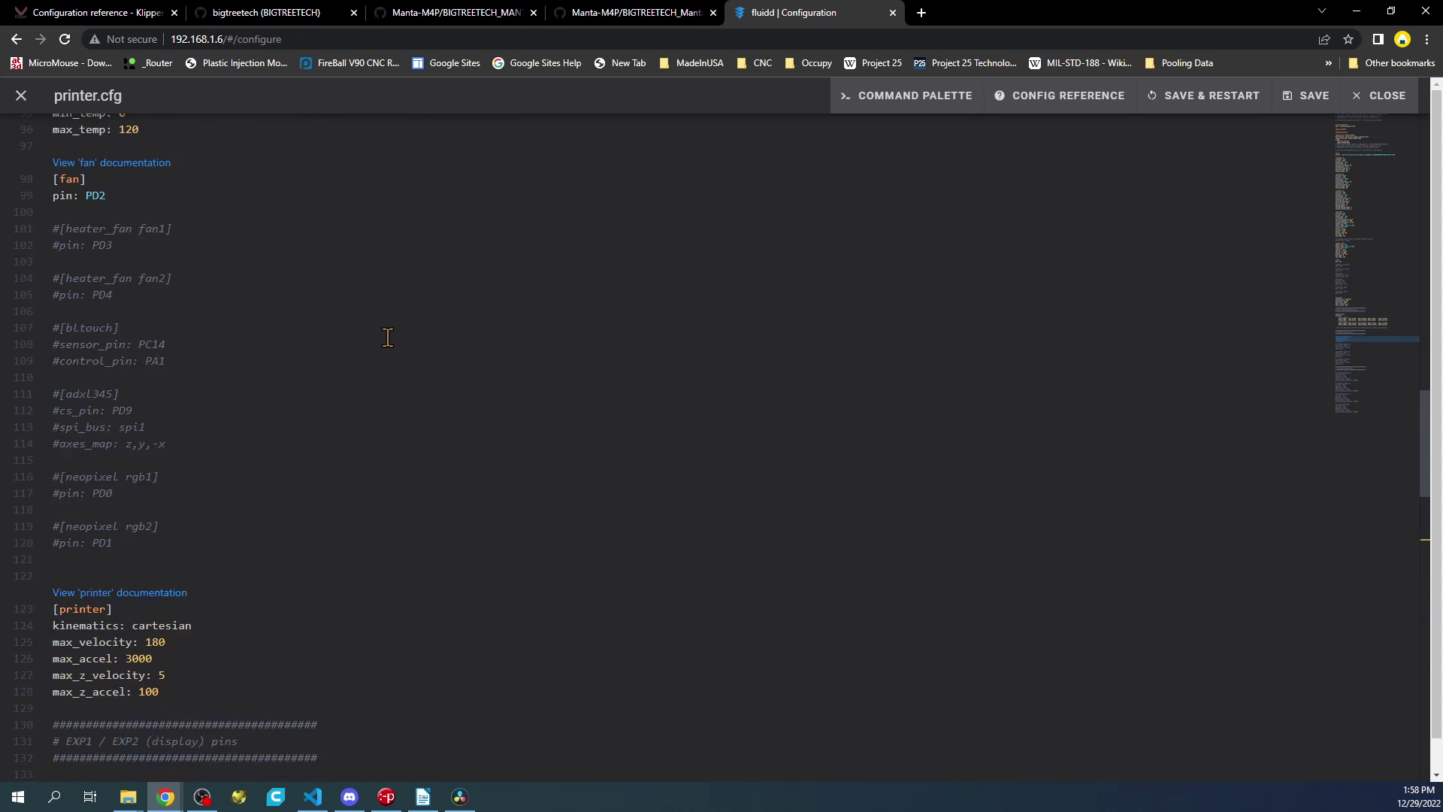
scroll(387, 337, "up", 3)
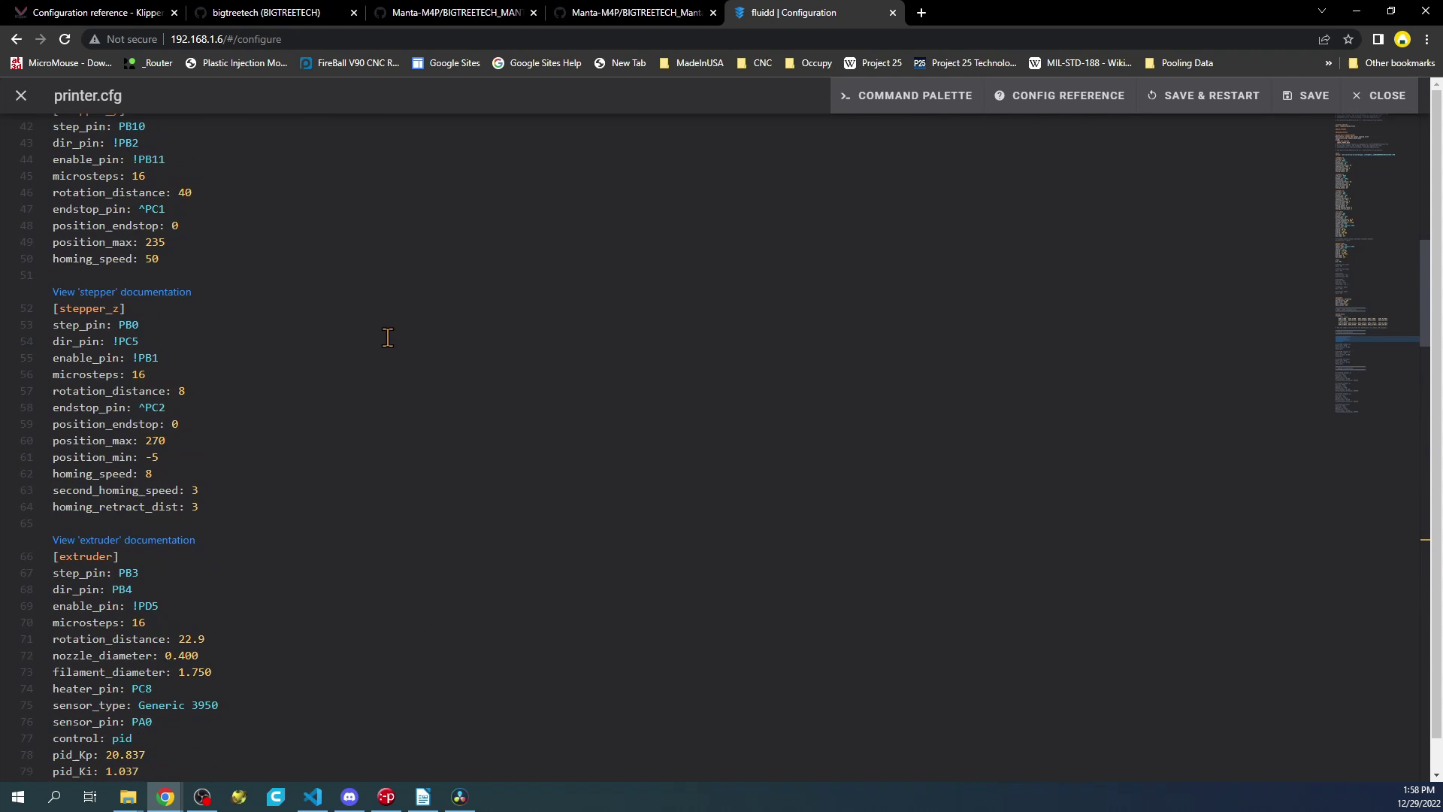
scroll(388, 338, "up", 5)
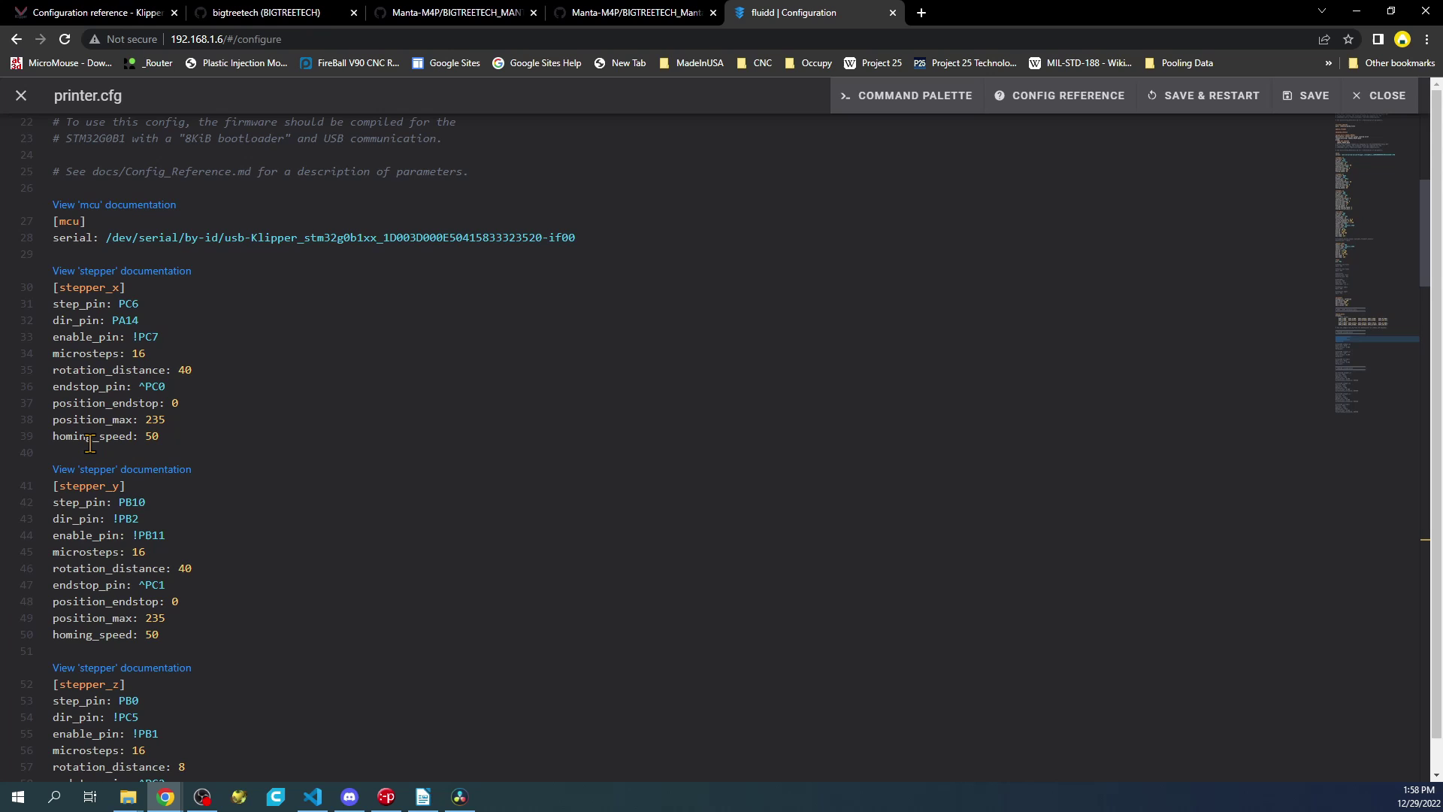
left_click(79, 452)
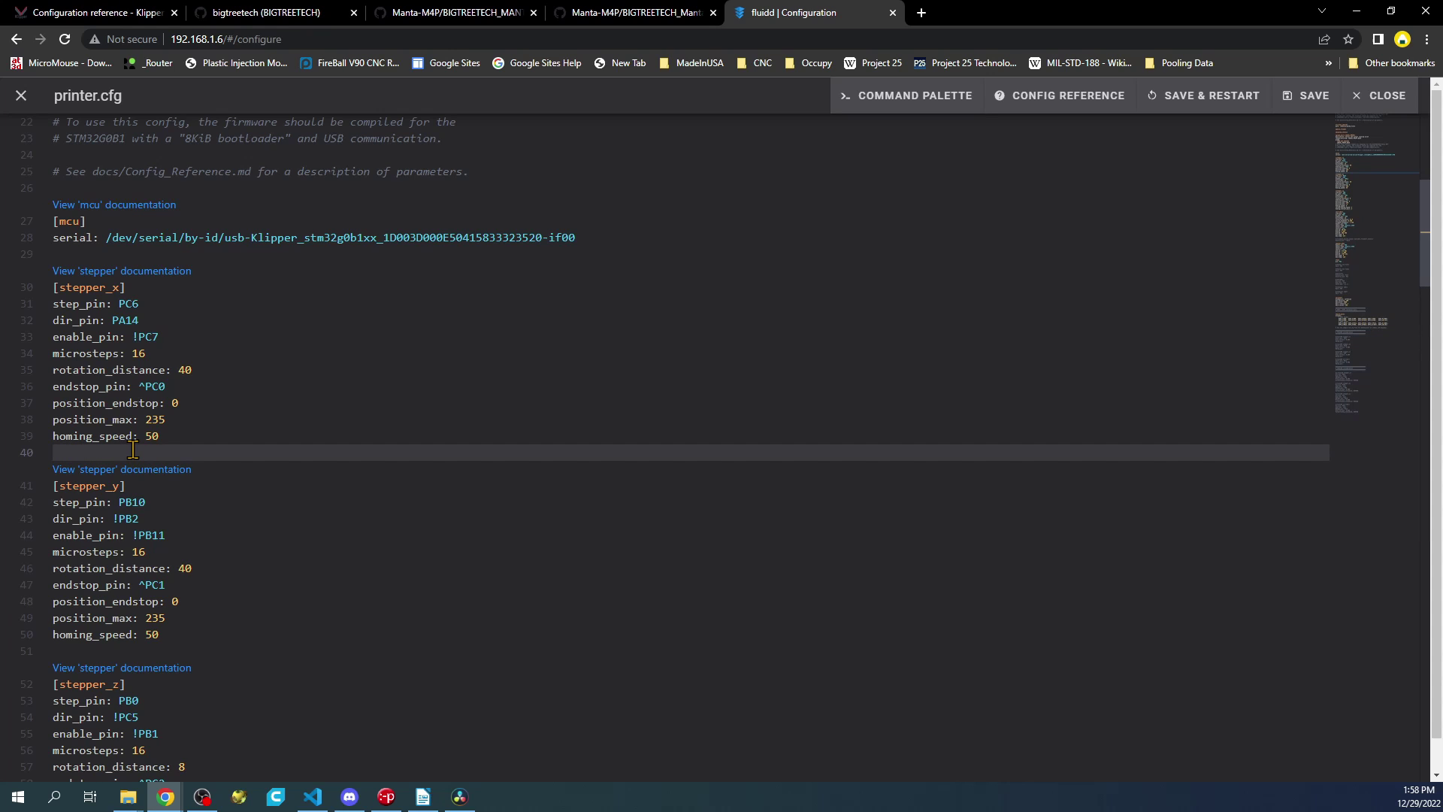
- Paste the tmc2209 block below [stepper_x] and uncomment it with Ctrl+/
key("Return")
key("Return")
key("Up")
key("ctrl+v")
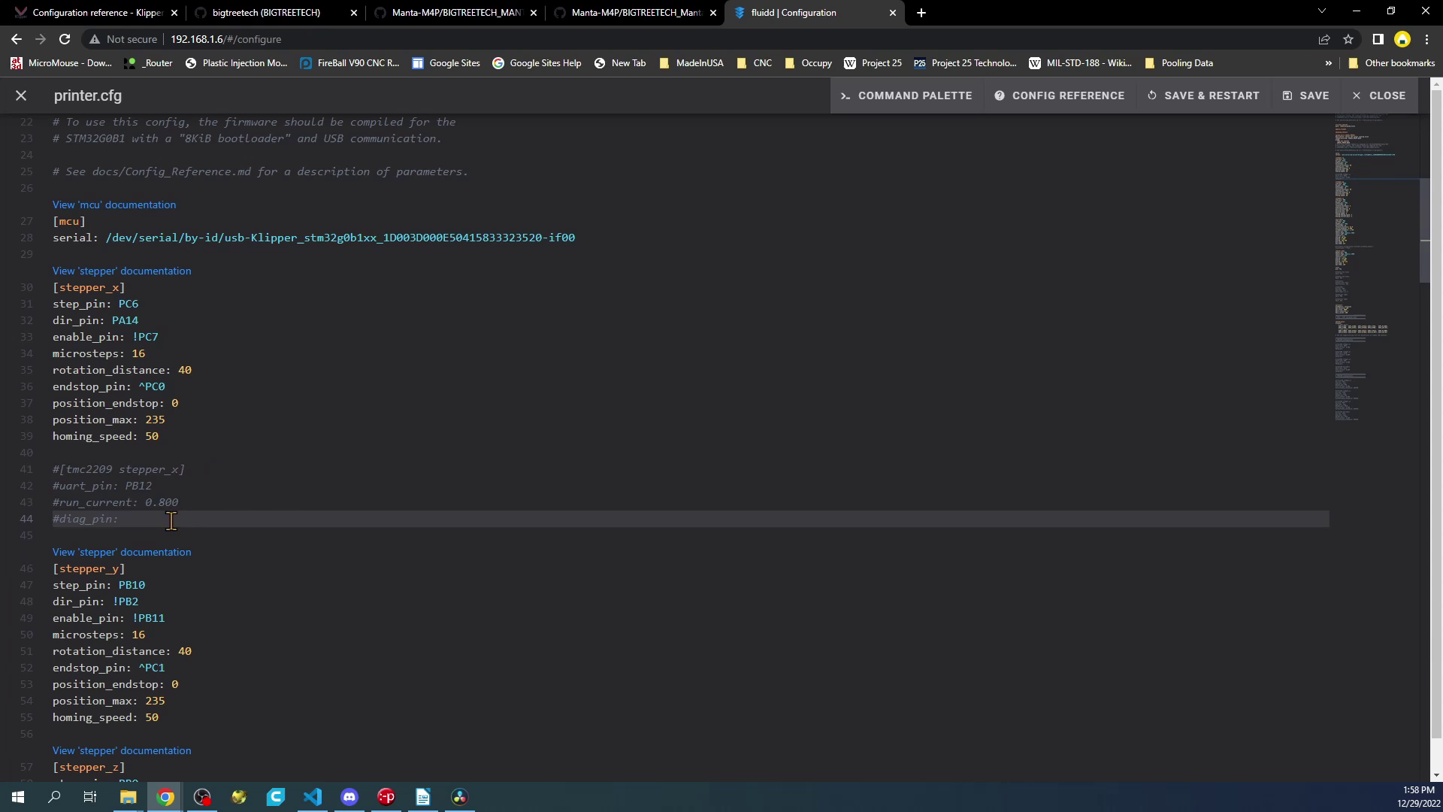
left_click_drag(172, 527, 51, 474)
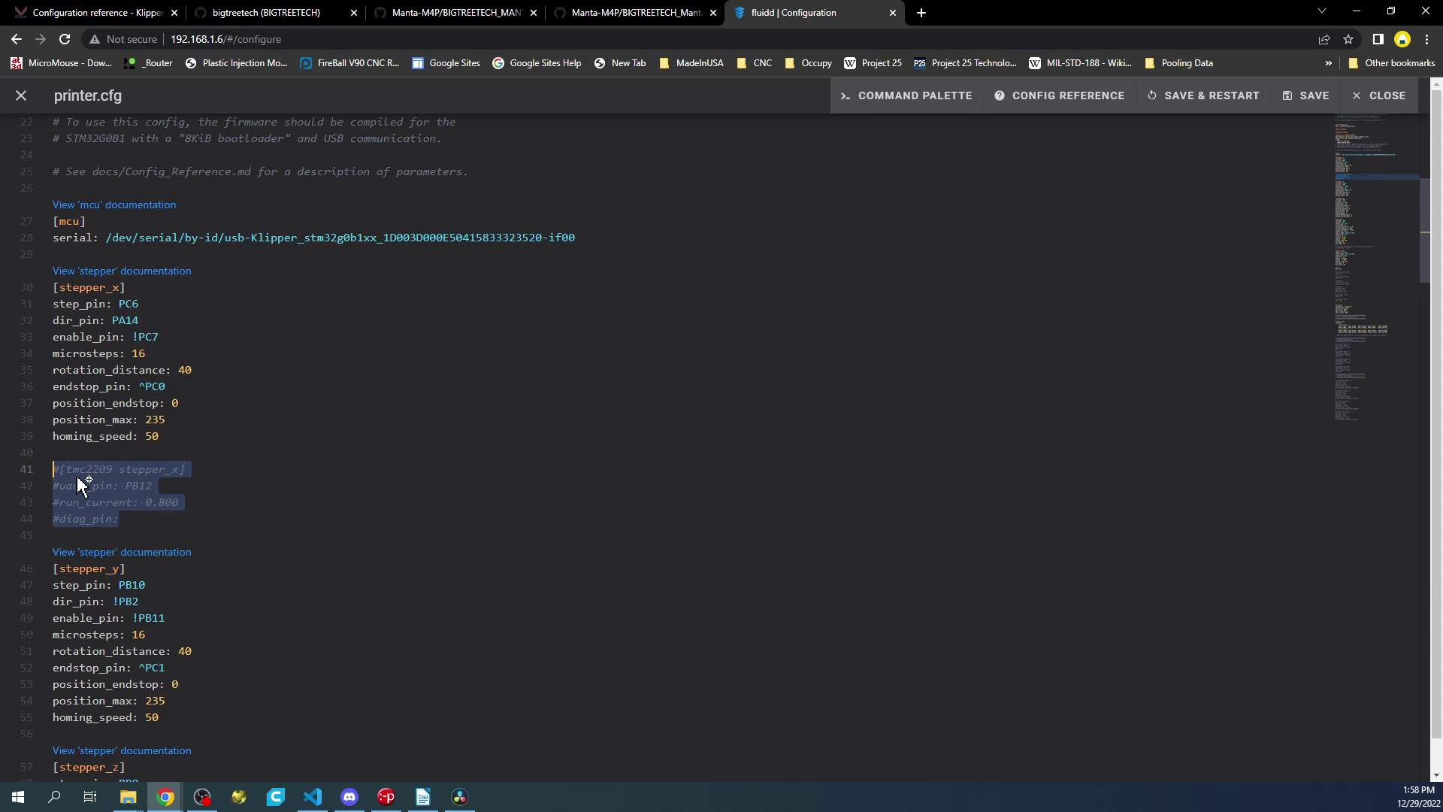
key("ctrl+slash")
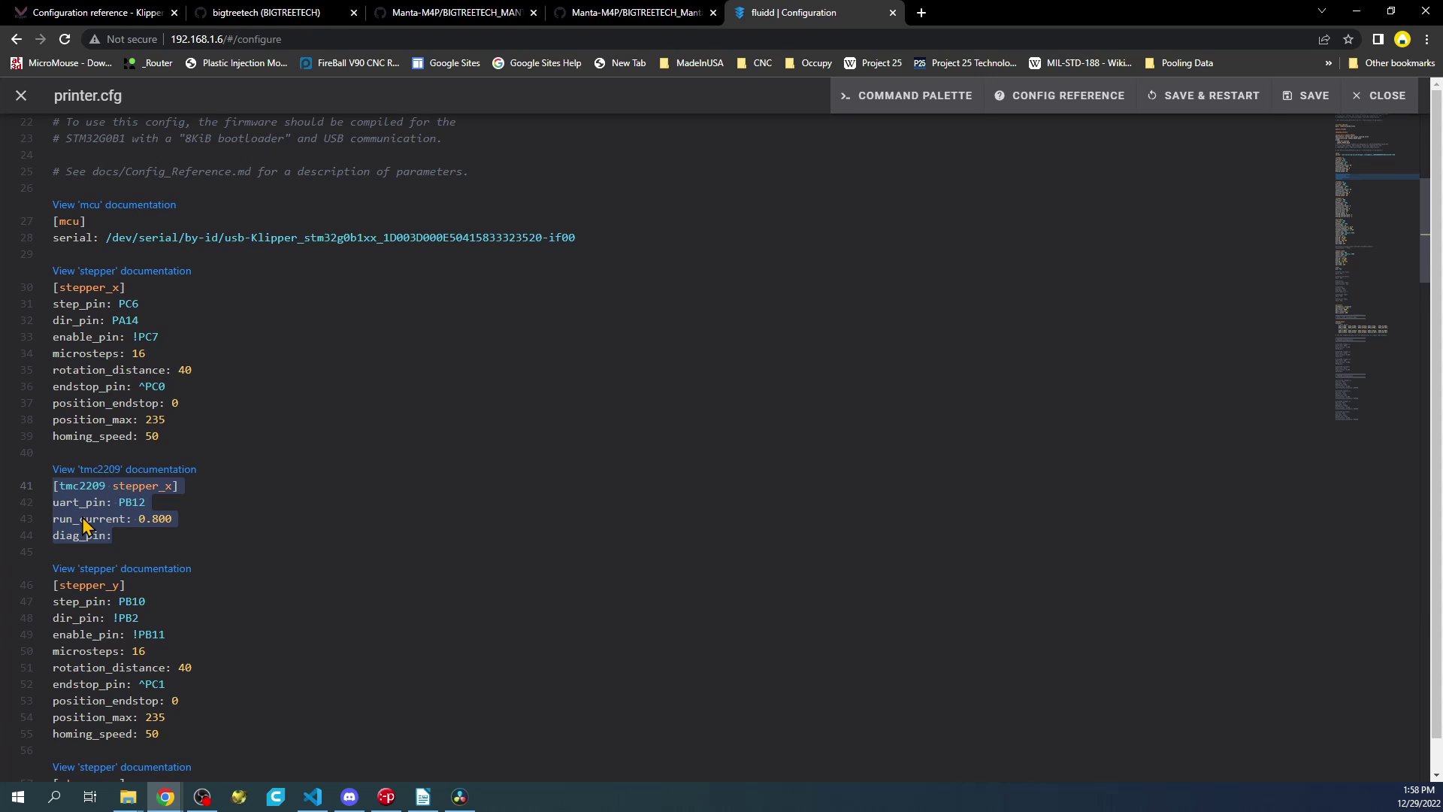
- Change the section header's driver from tmc2209 to tmc2208
left_click(104, 486)
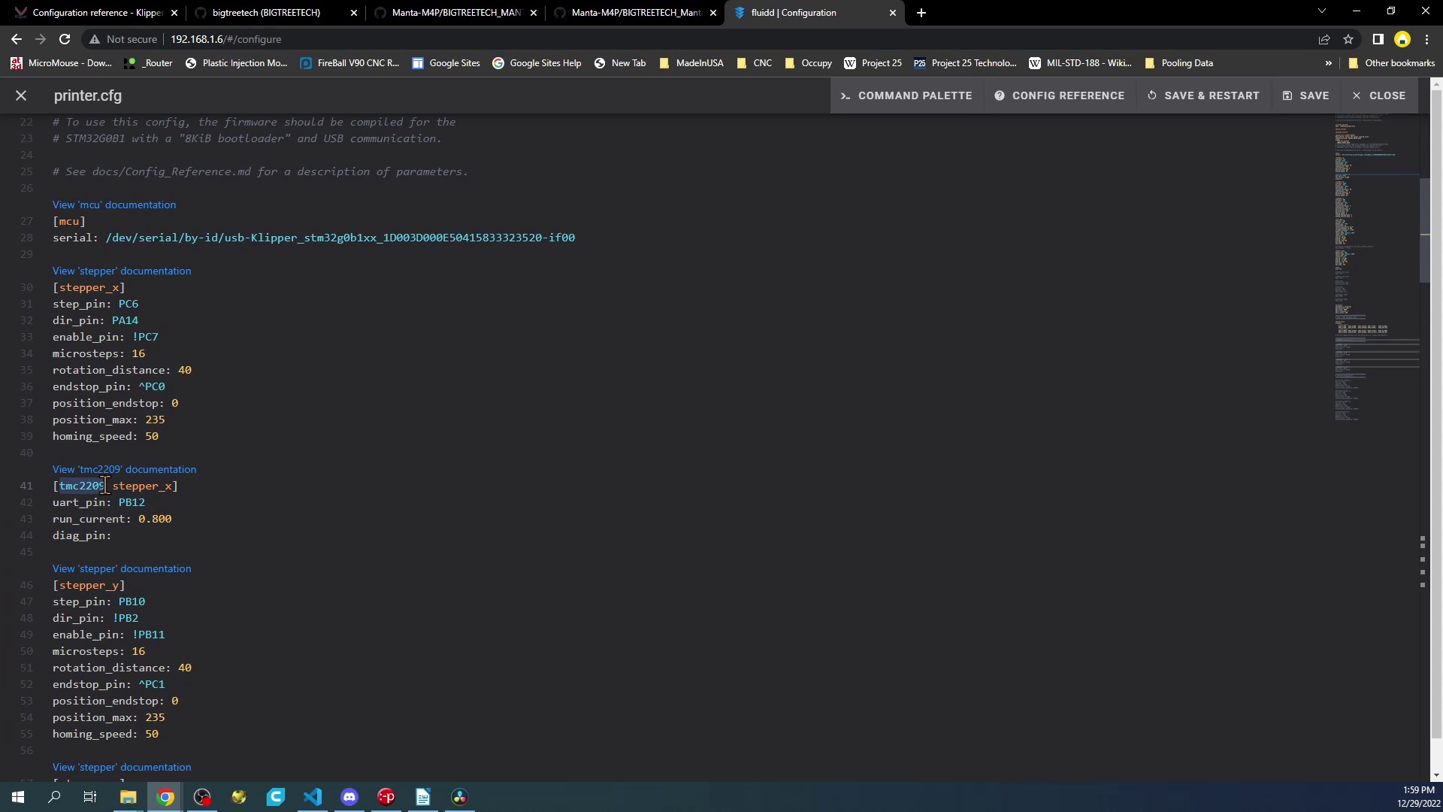
key("BackSpace")
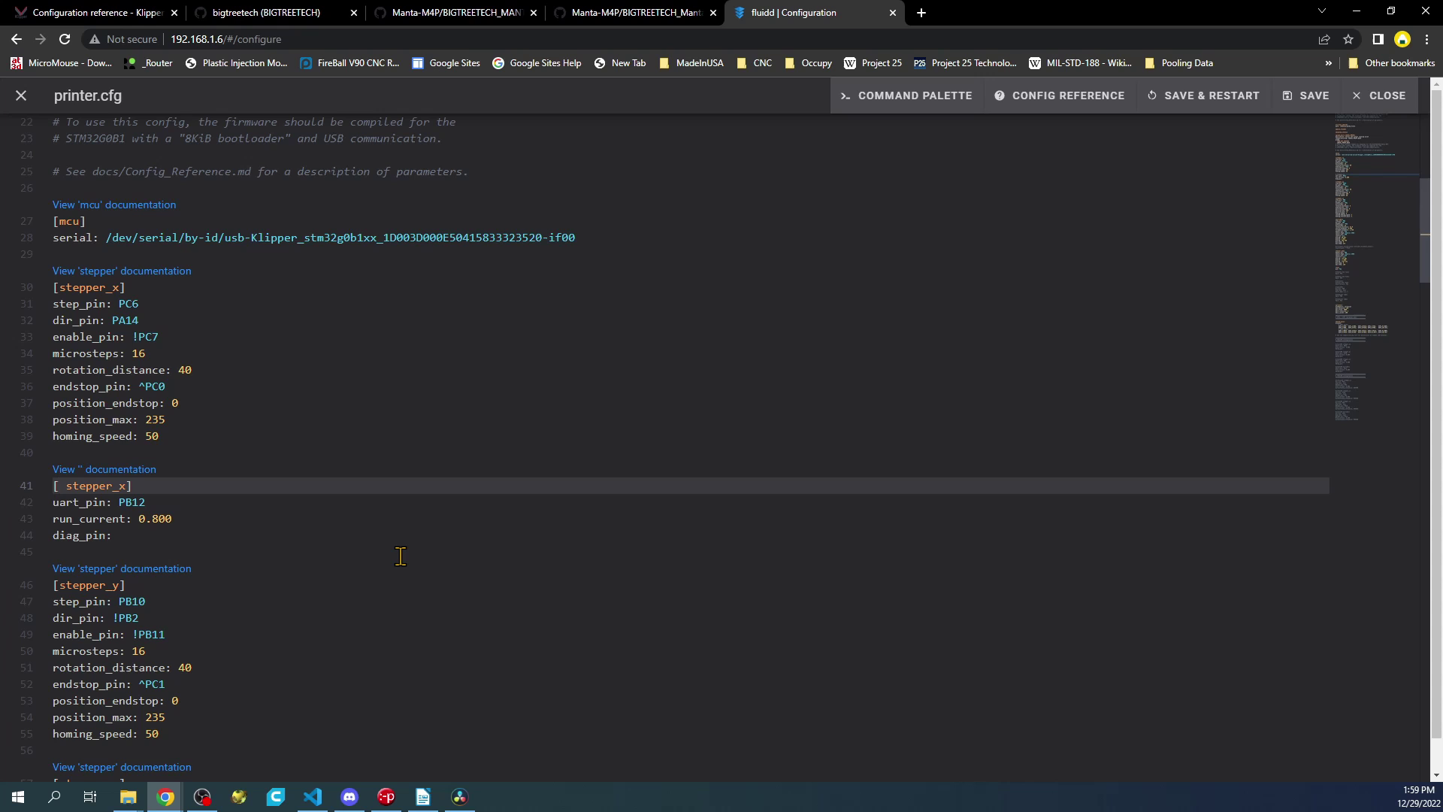
type("8")
key("BackSpace")
key("ctrl+z")
key("ctrl+z")
key("ctrl+z")
key("Right")
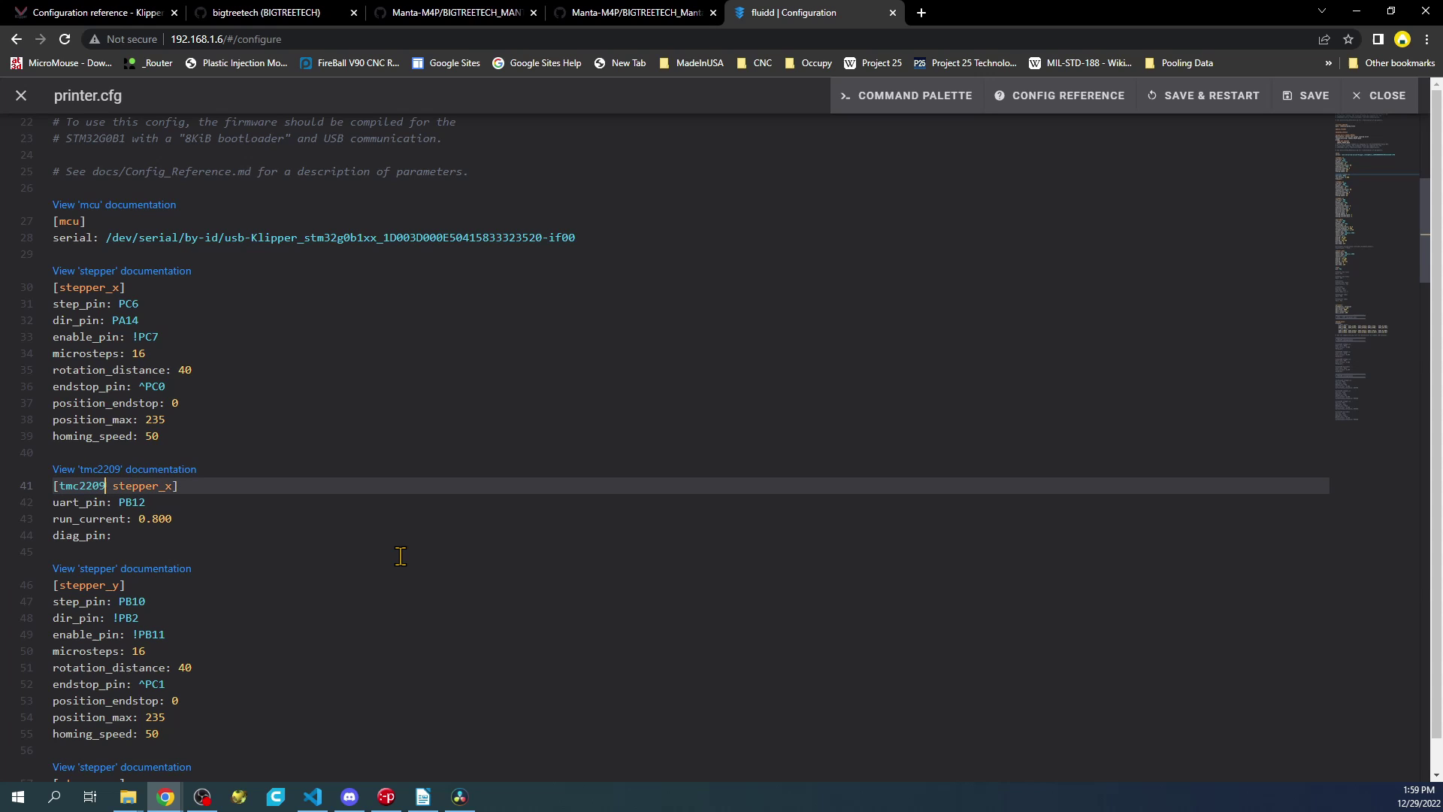
key("BackSpace")
type("8")
- Open the tmc2208 documentation, then return to printer.cfg and select the X endstop pin PC0
left_click(112, 475)
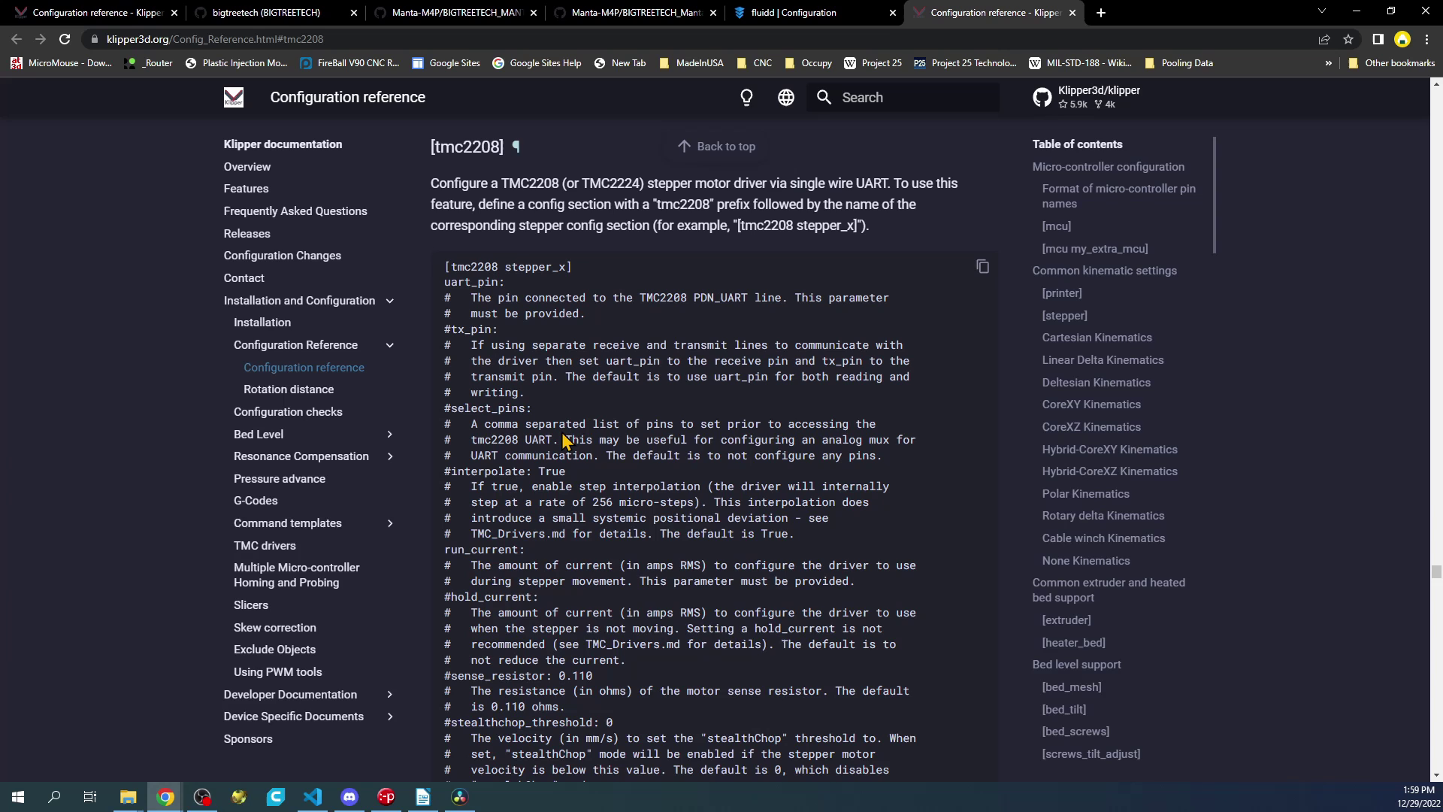
left_click(803, 12)
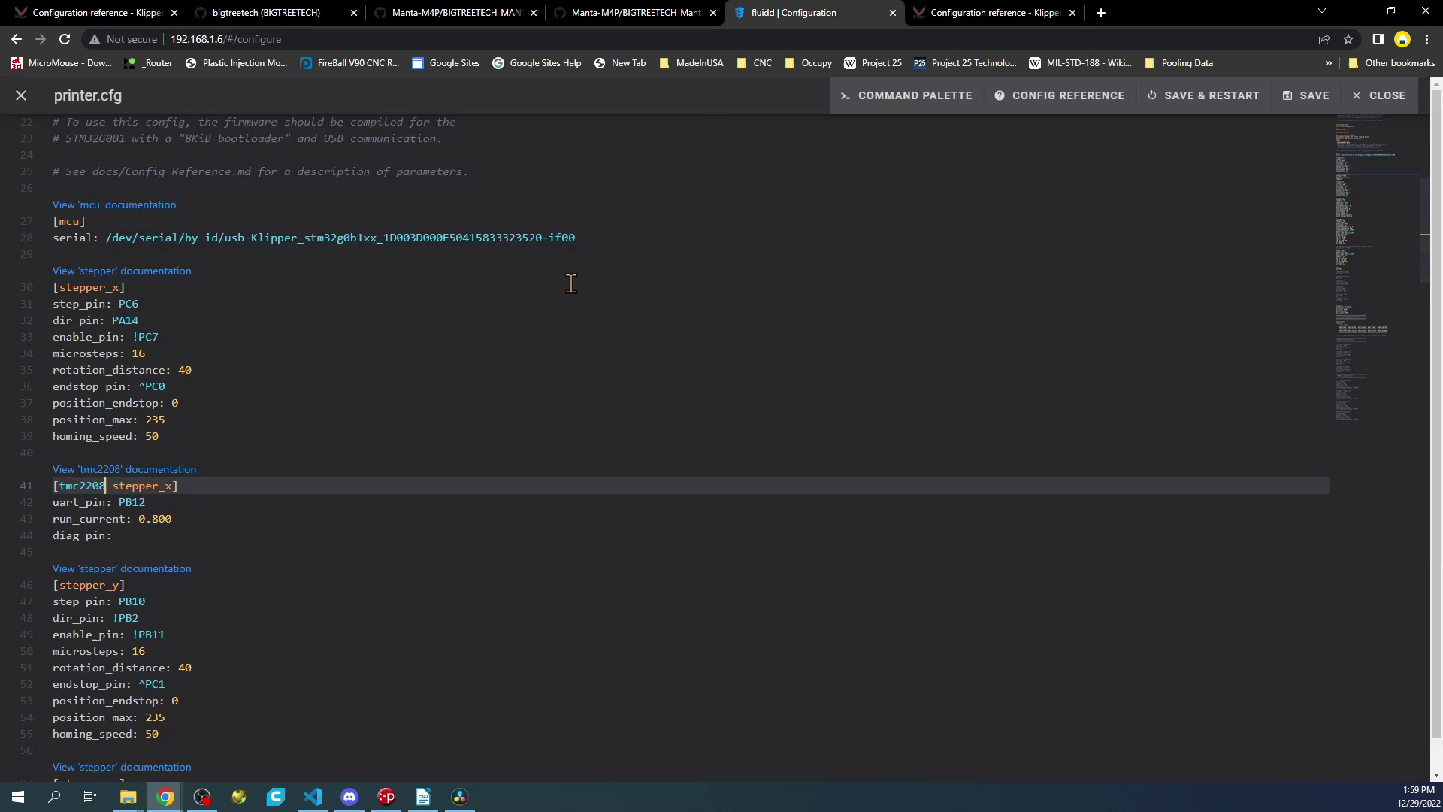
left_click_drag(113, 535, 54, 453)
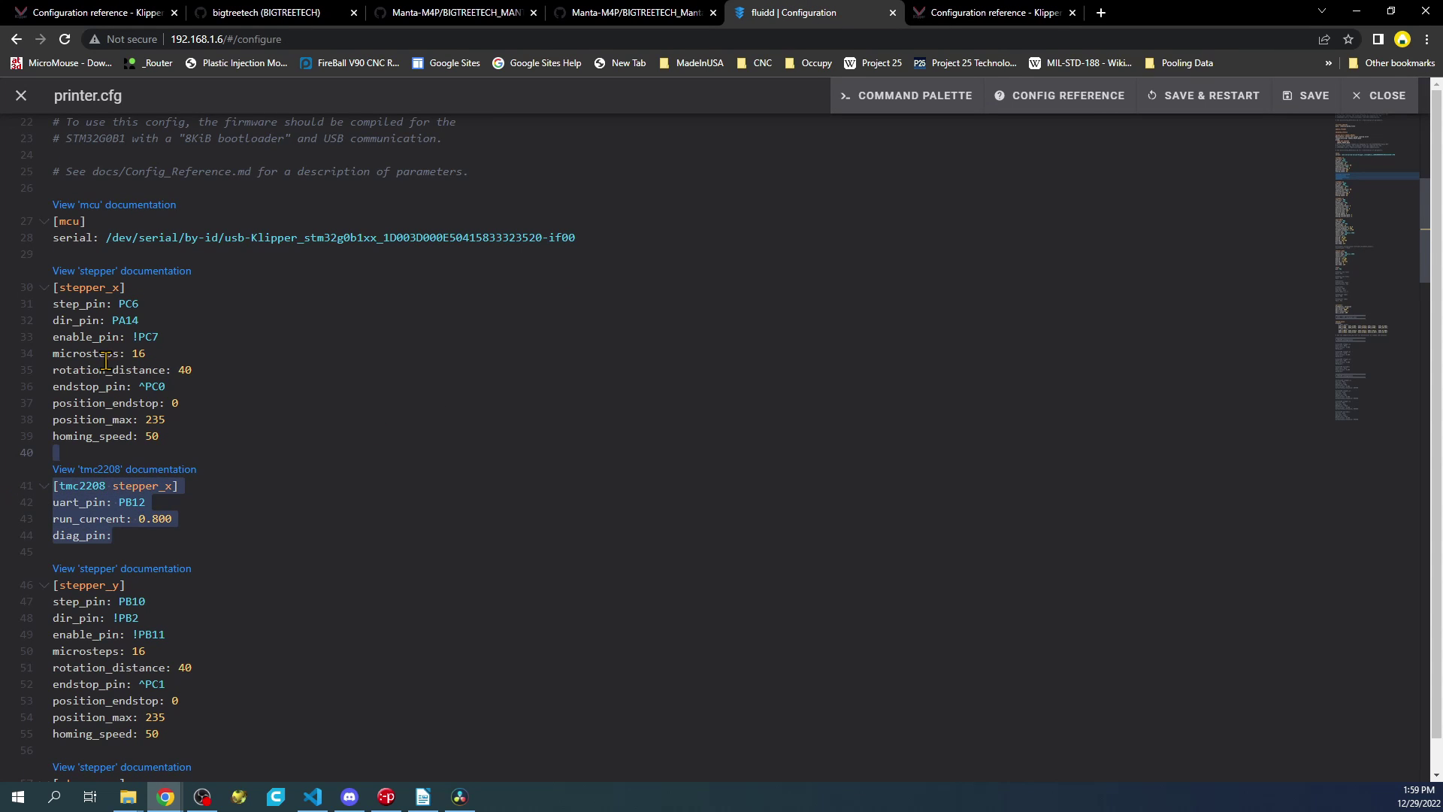
left_click(157, 384)
double_click(158, 385)
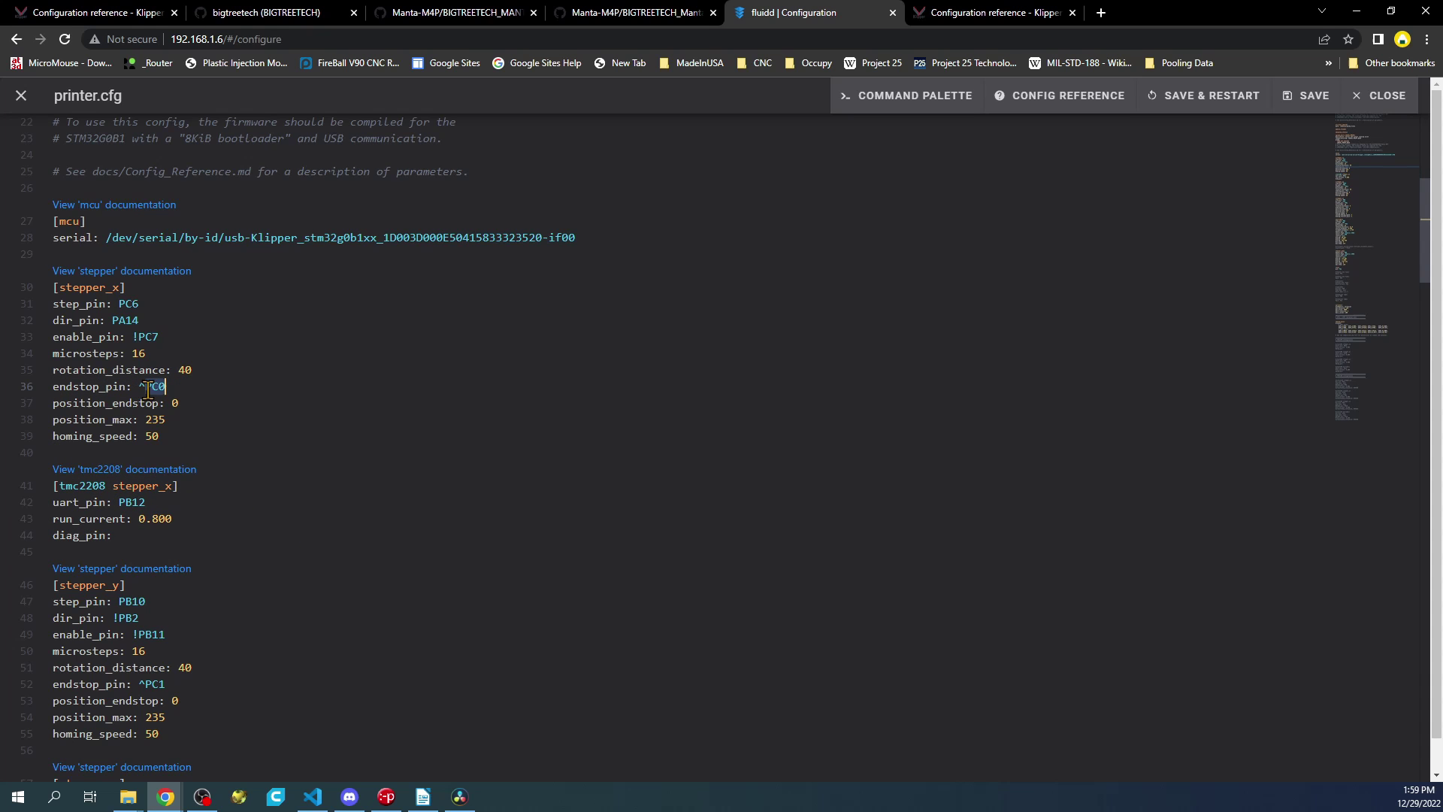
left_click(659, 13)
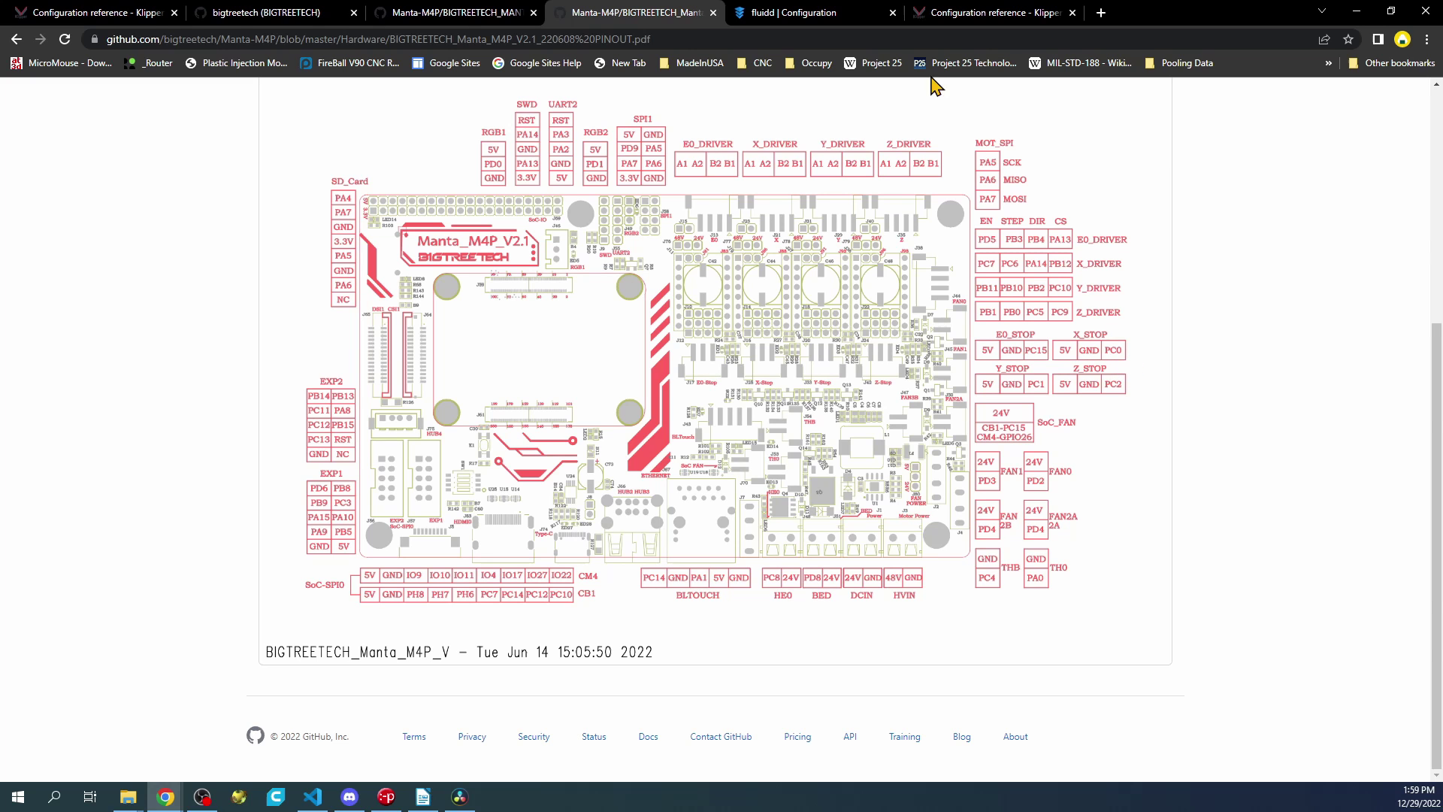
left_click(756, 15)
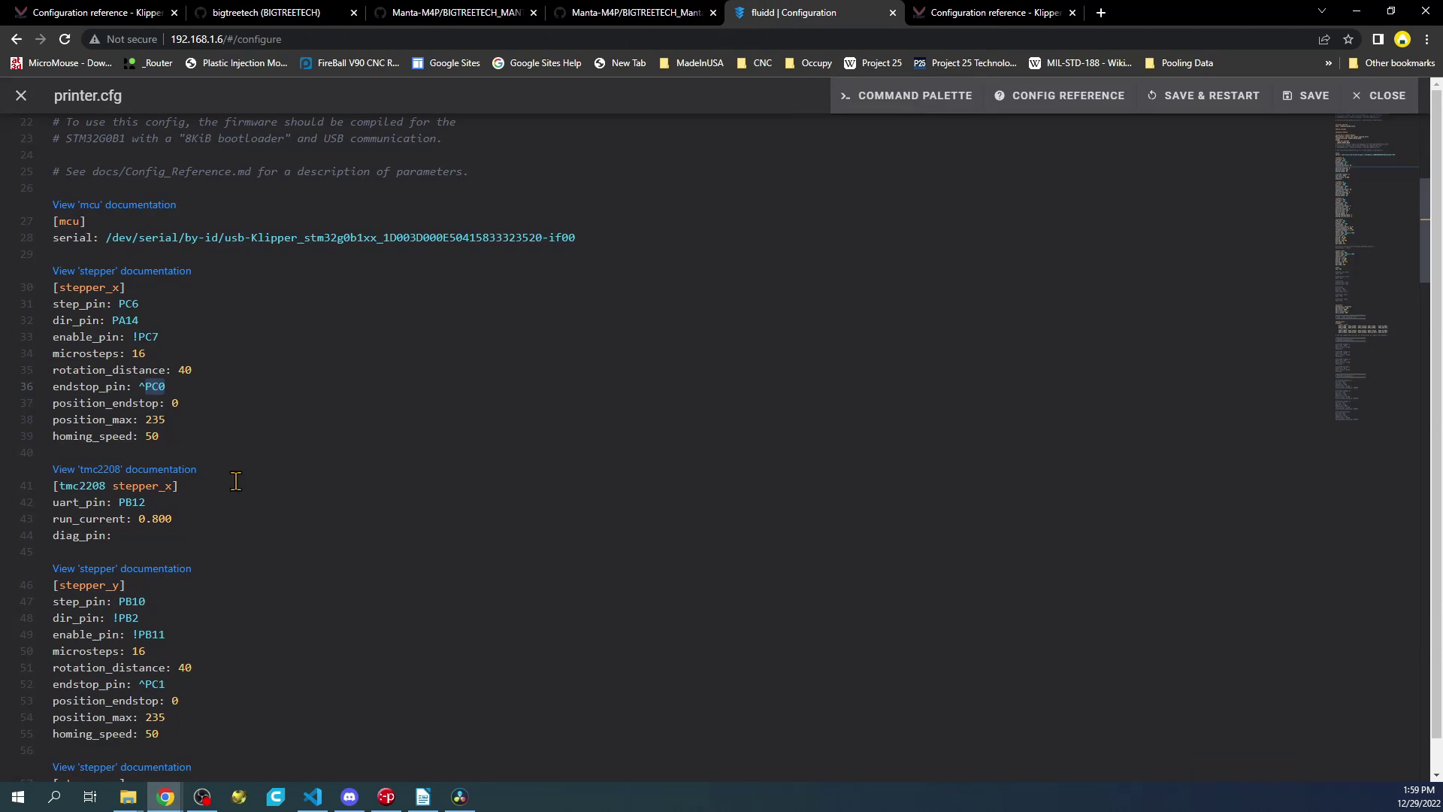
left_click(151, 508)
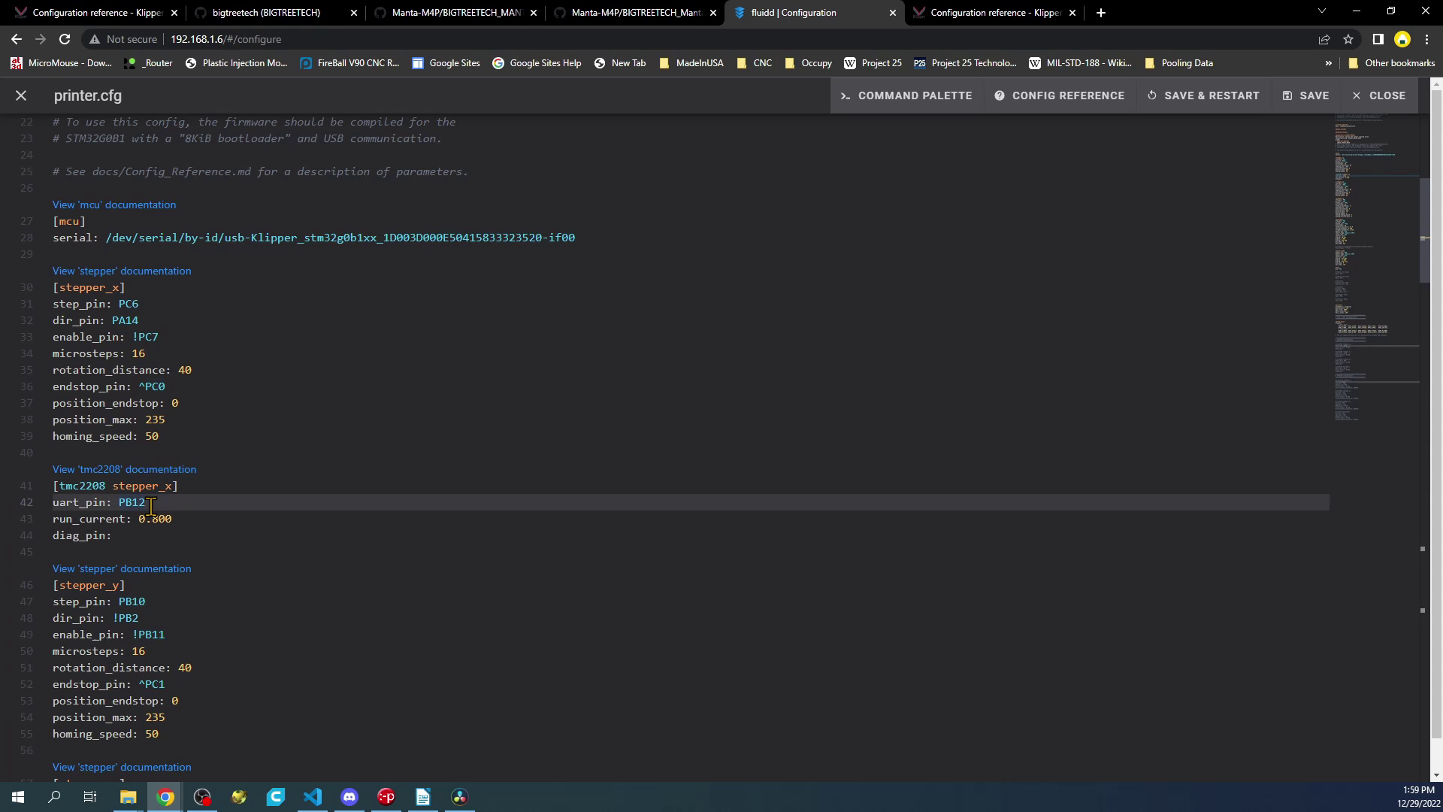
double_click(147, 505)
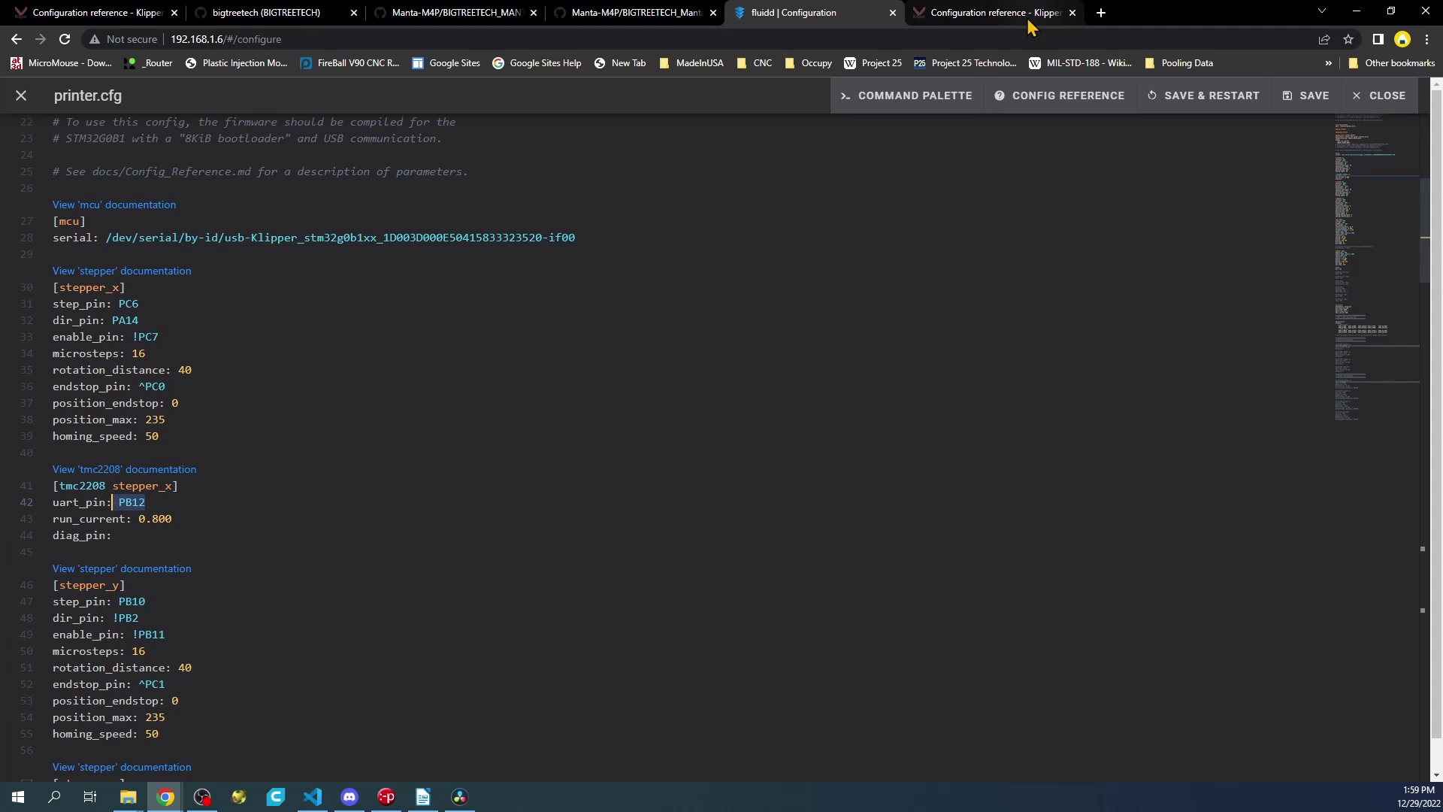
left_click(653, 16)
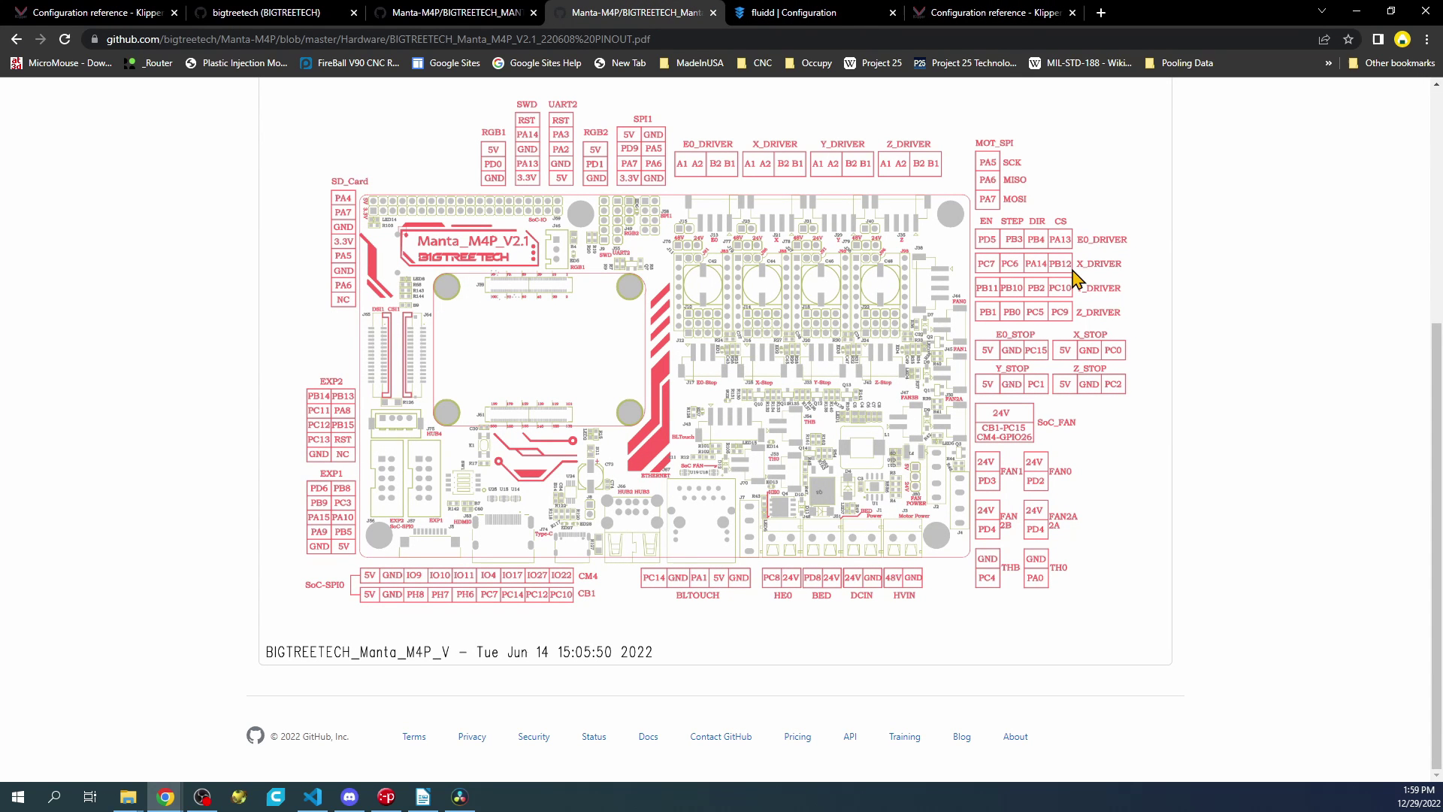
left_click(824, 15)
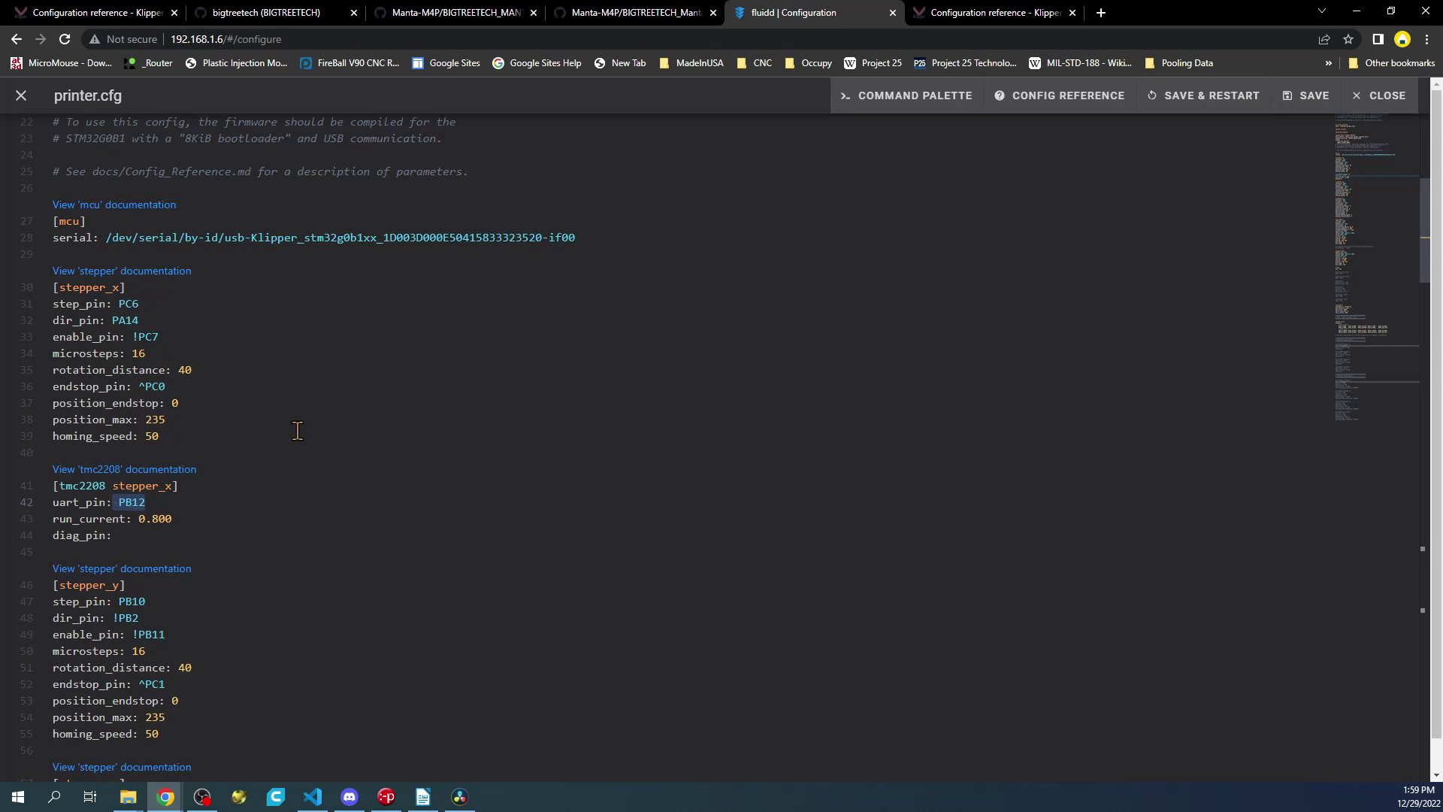
- Review the diag_pin line under [tmc2208 stepper_x], then save printer.cfg and restart Klipper
scroll(186, 524, "down", 1)
left_click_drag(174, 481, 53, 493)
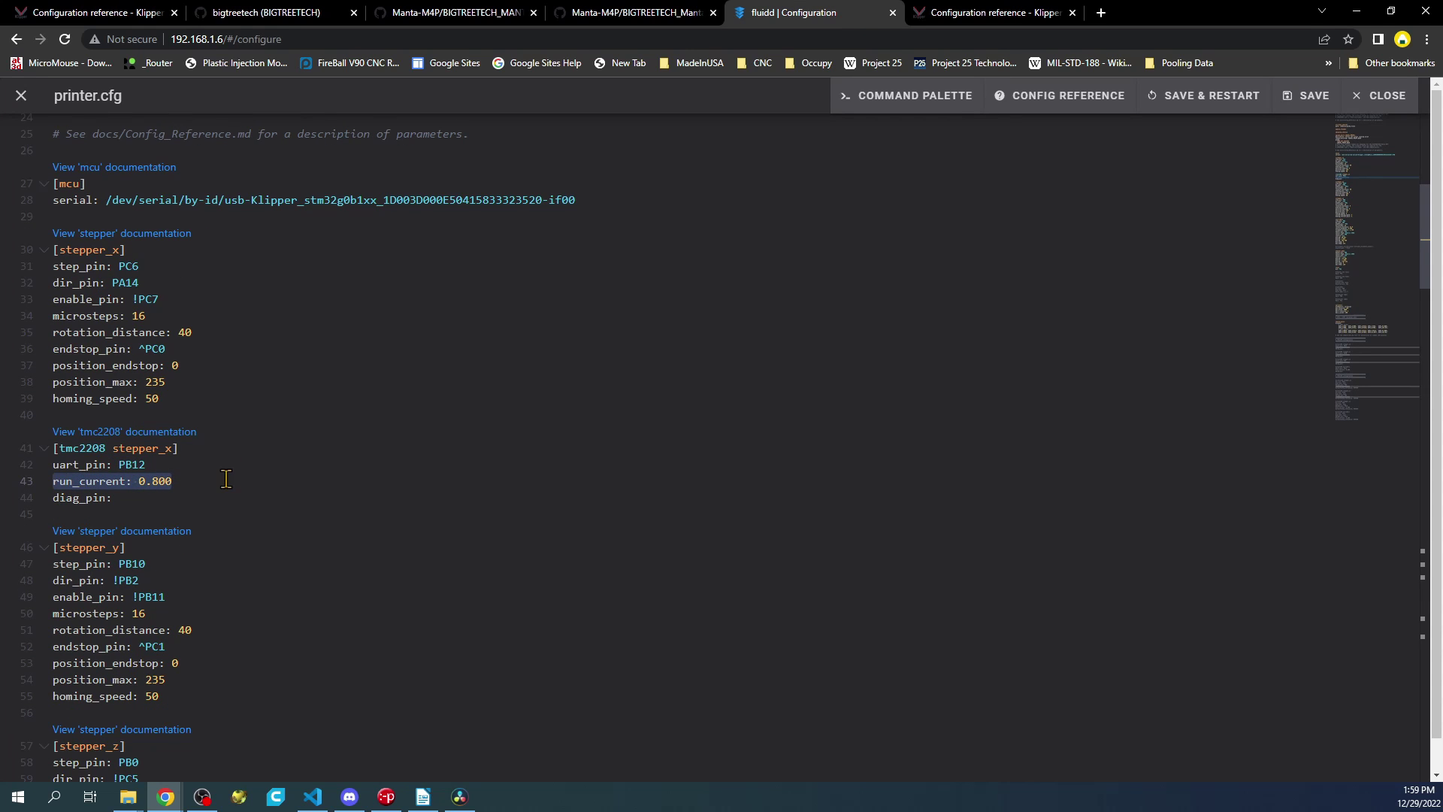
left_click(175, 482)
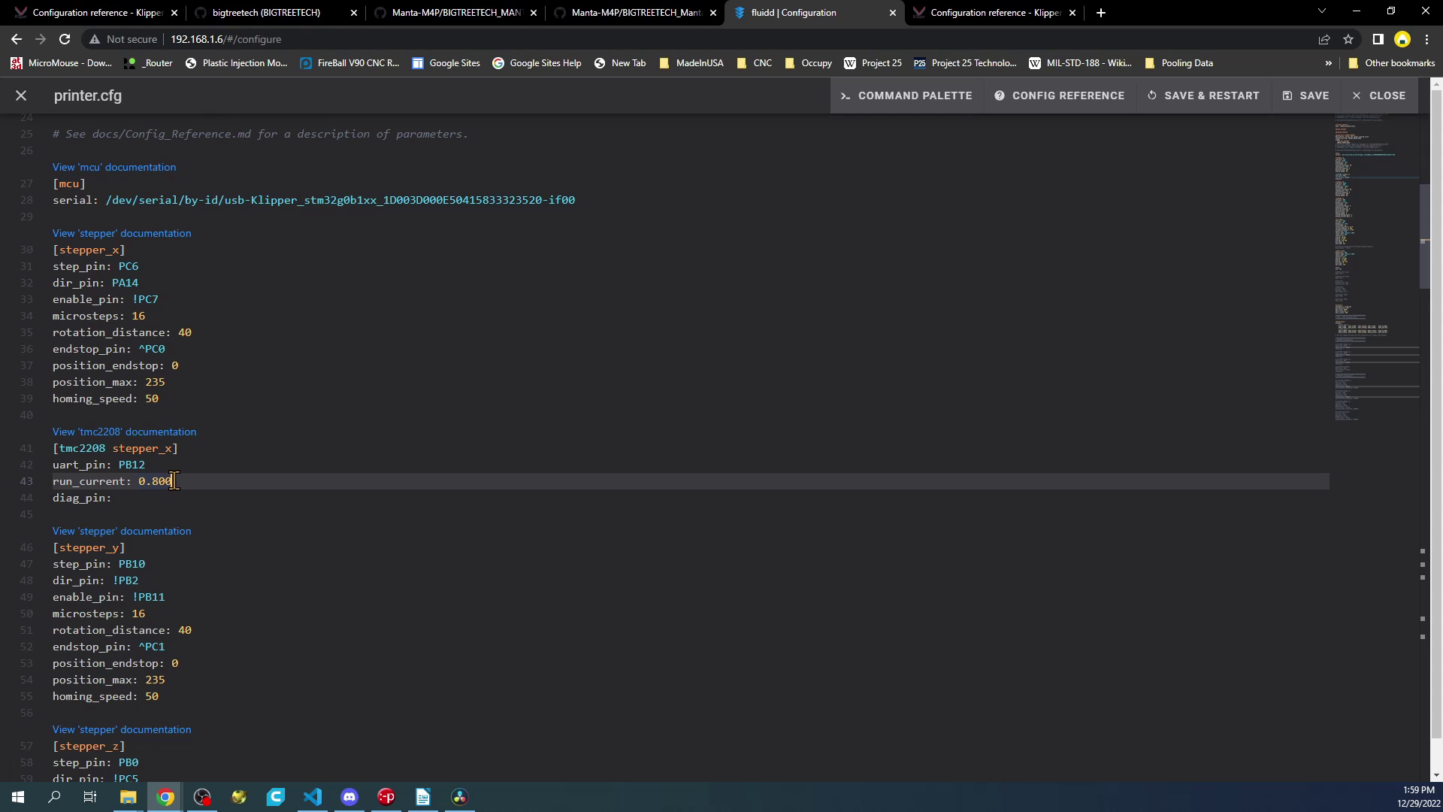
left_click(119, 499)
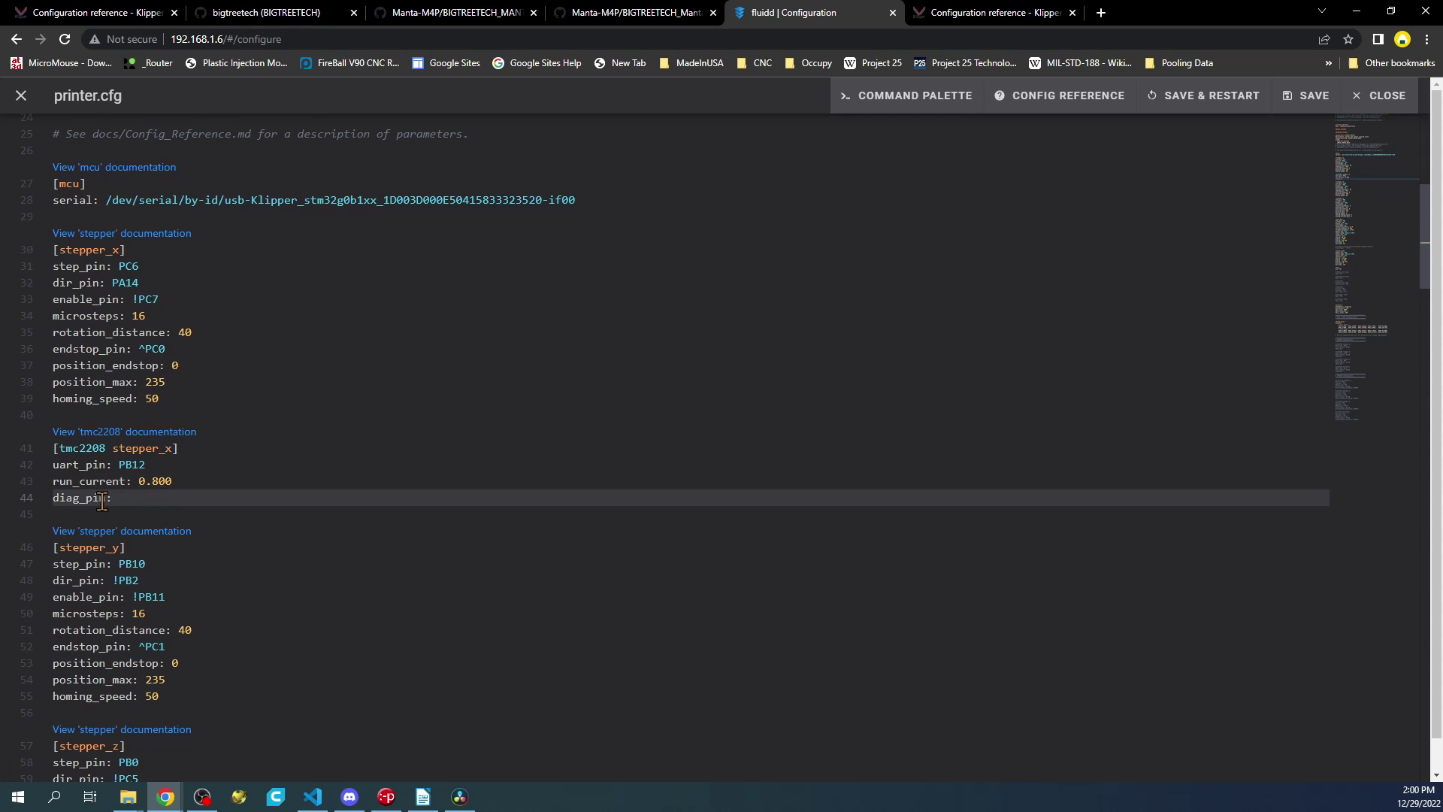
left_click(57, 501, "shift")
left_click(53, 499, "shift")
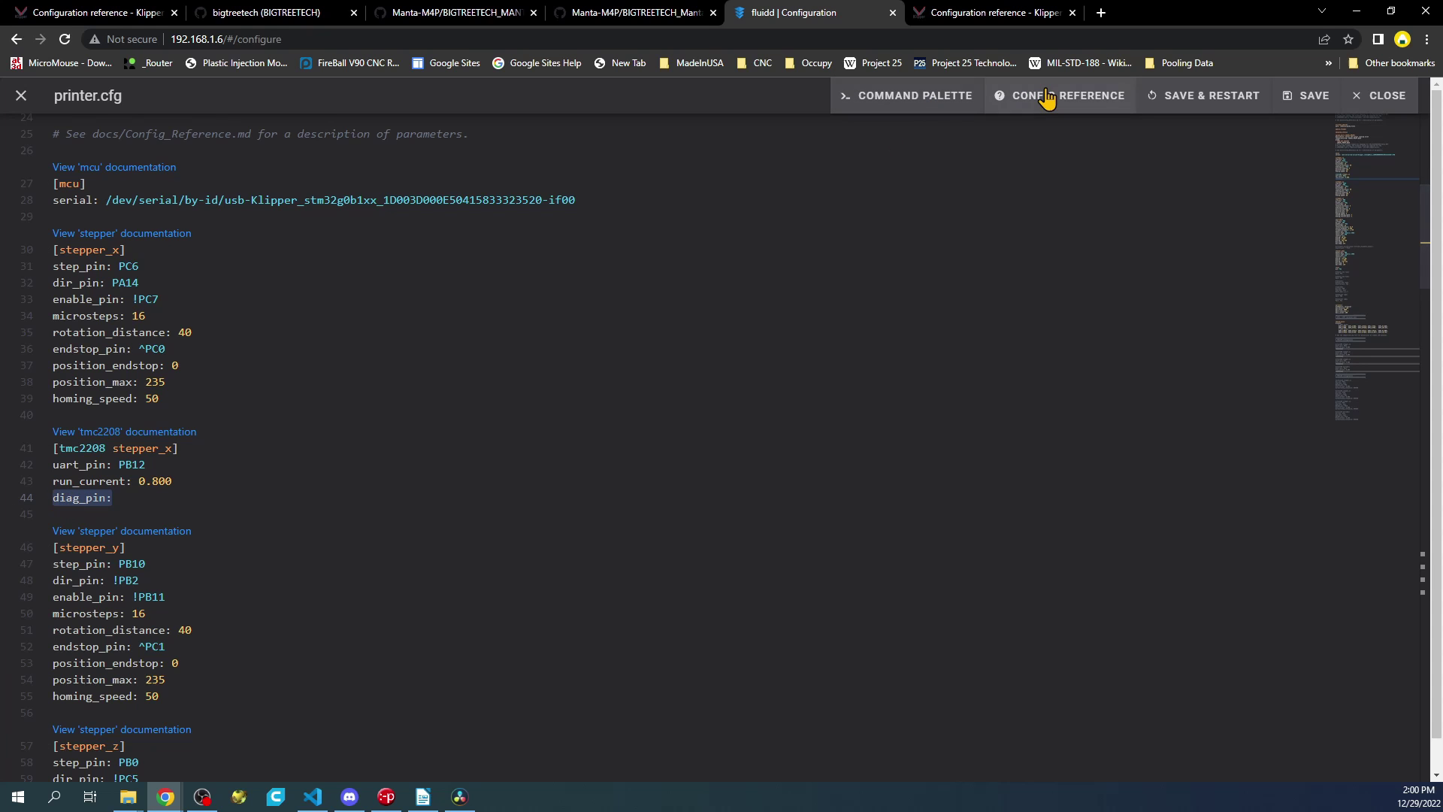
left_click(1210, 98)
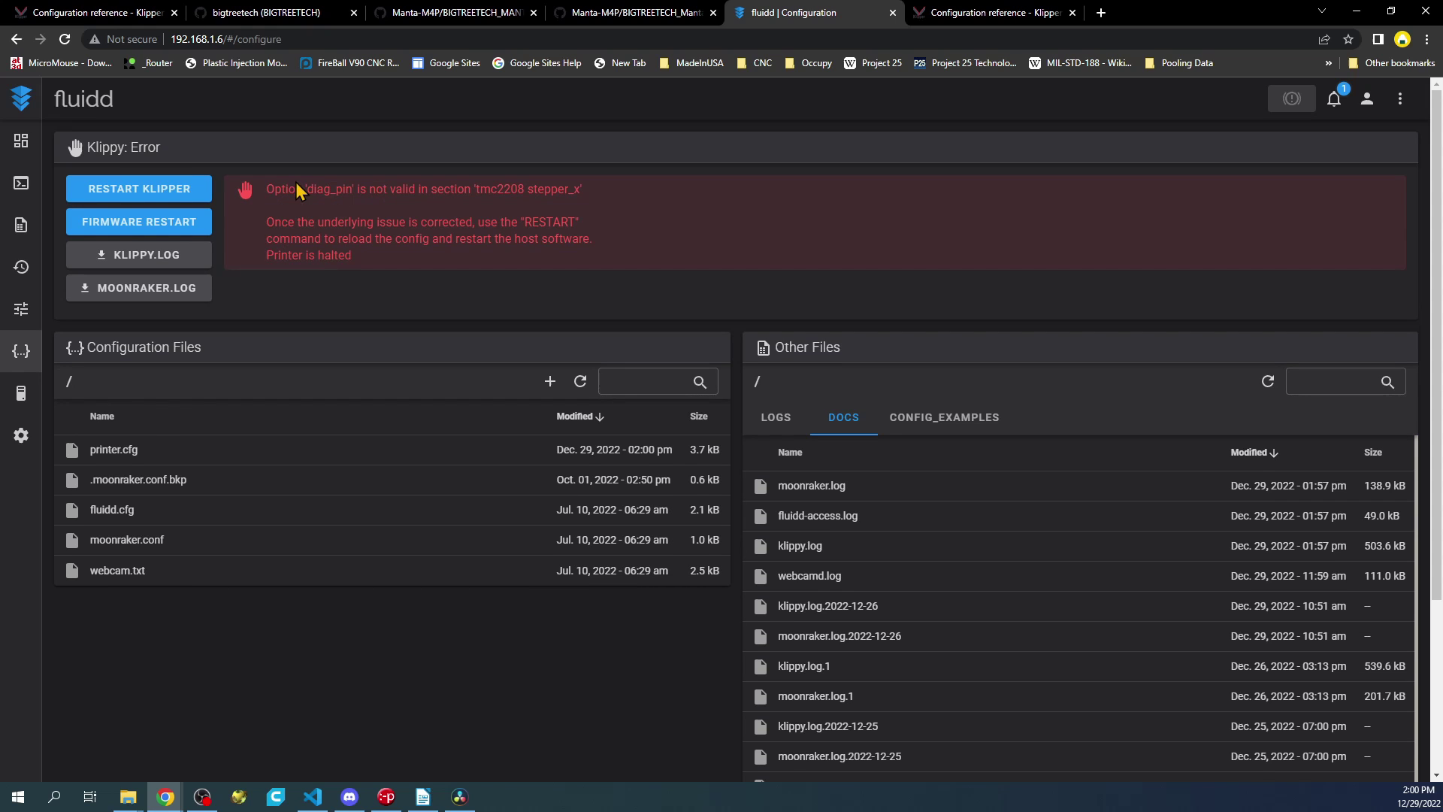
- Delete the diag_pin line from [tmc2208 stepper_x] and save printer.cfg
left_click_drag(307, 189, 575, 188)
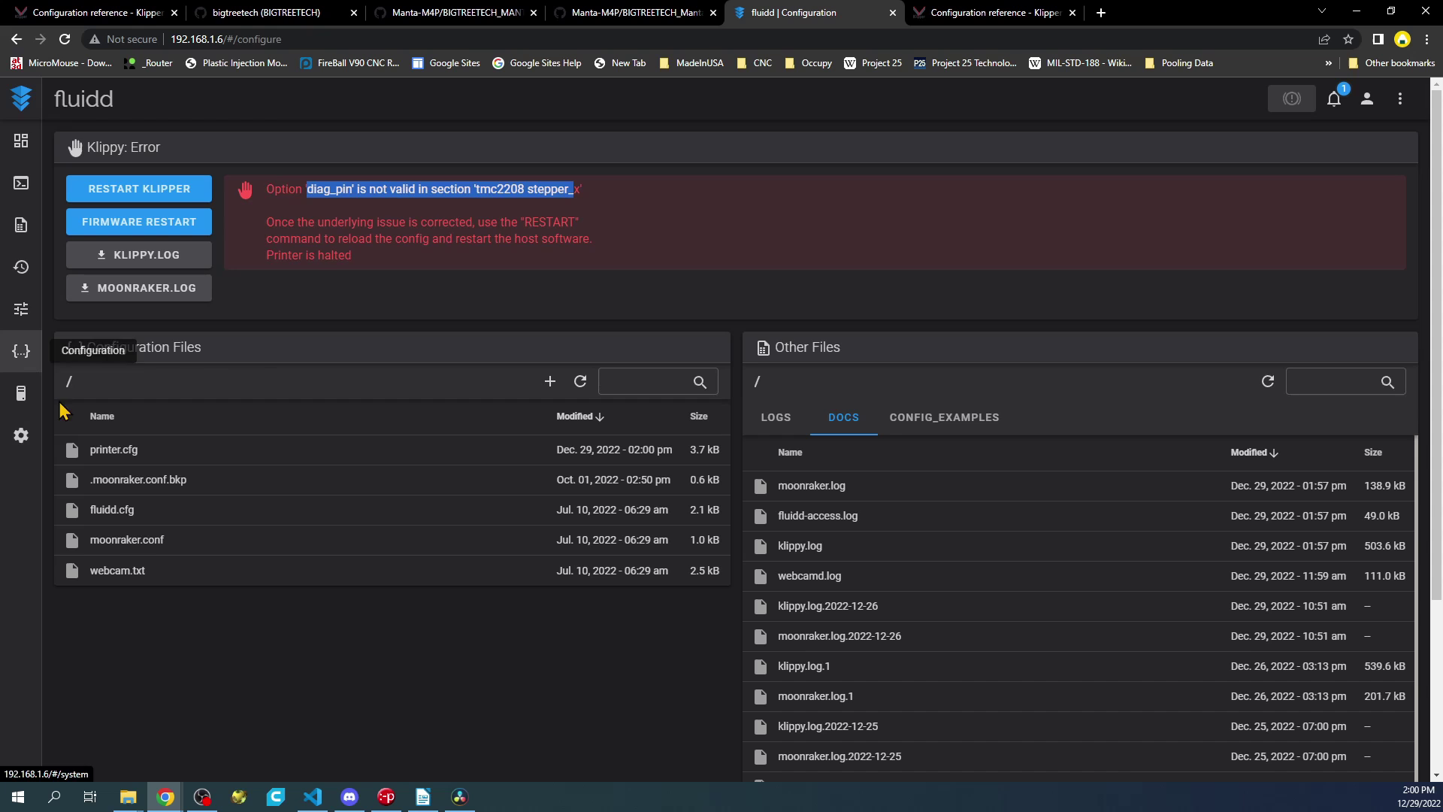
left_click(121, 451)
scroll(189, 468, "down", 3)
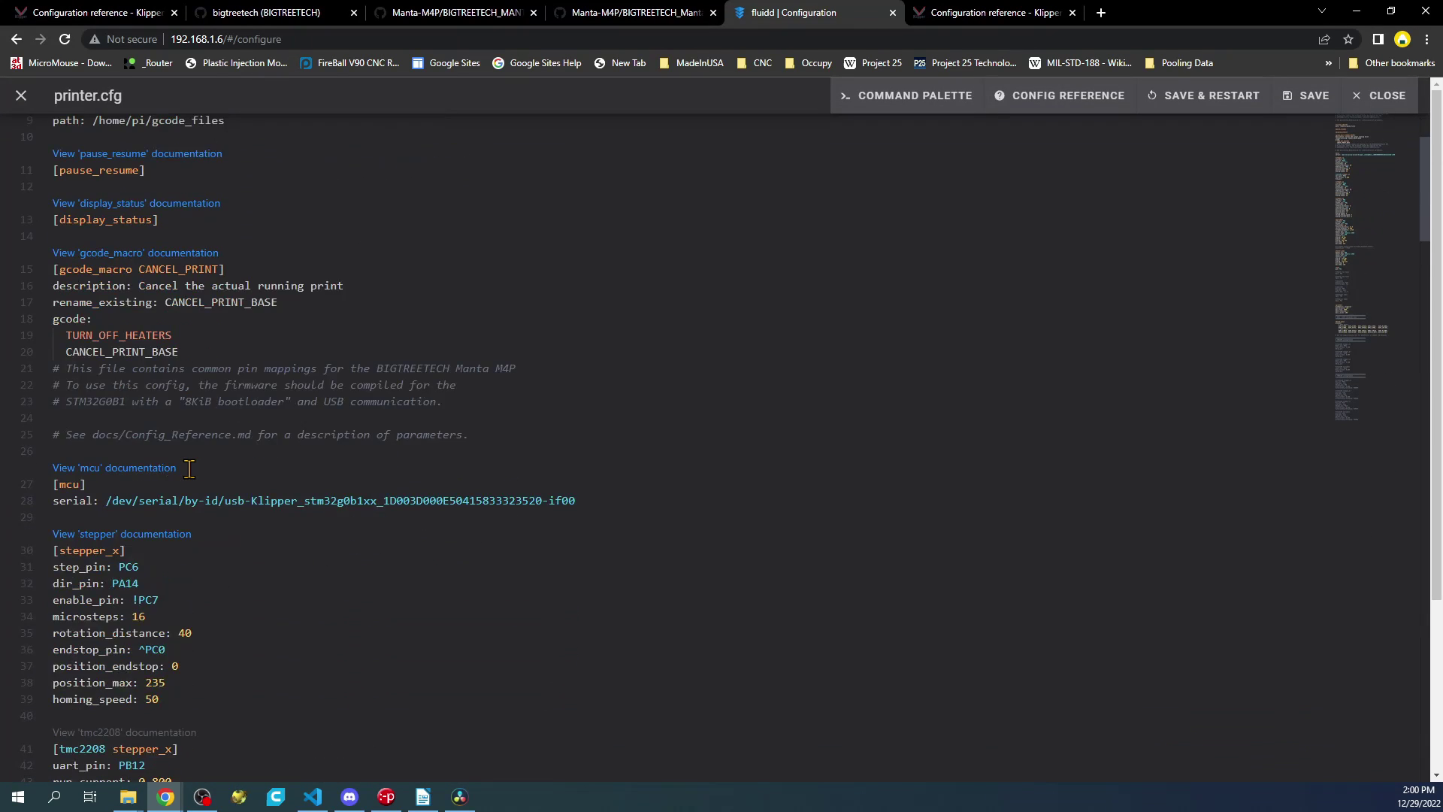
scroll(190, 468, "down", 5)
left_click_drag(113, 460, 0, 472)
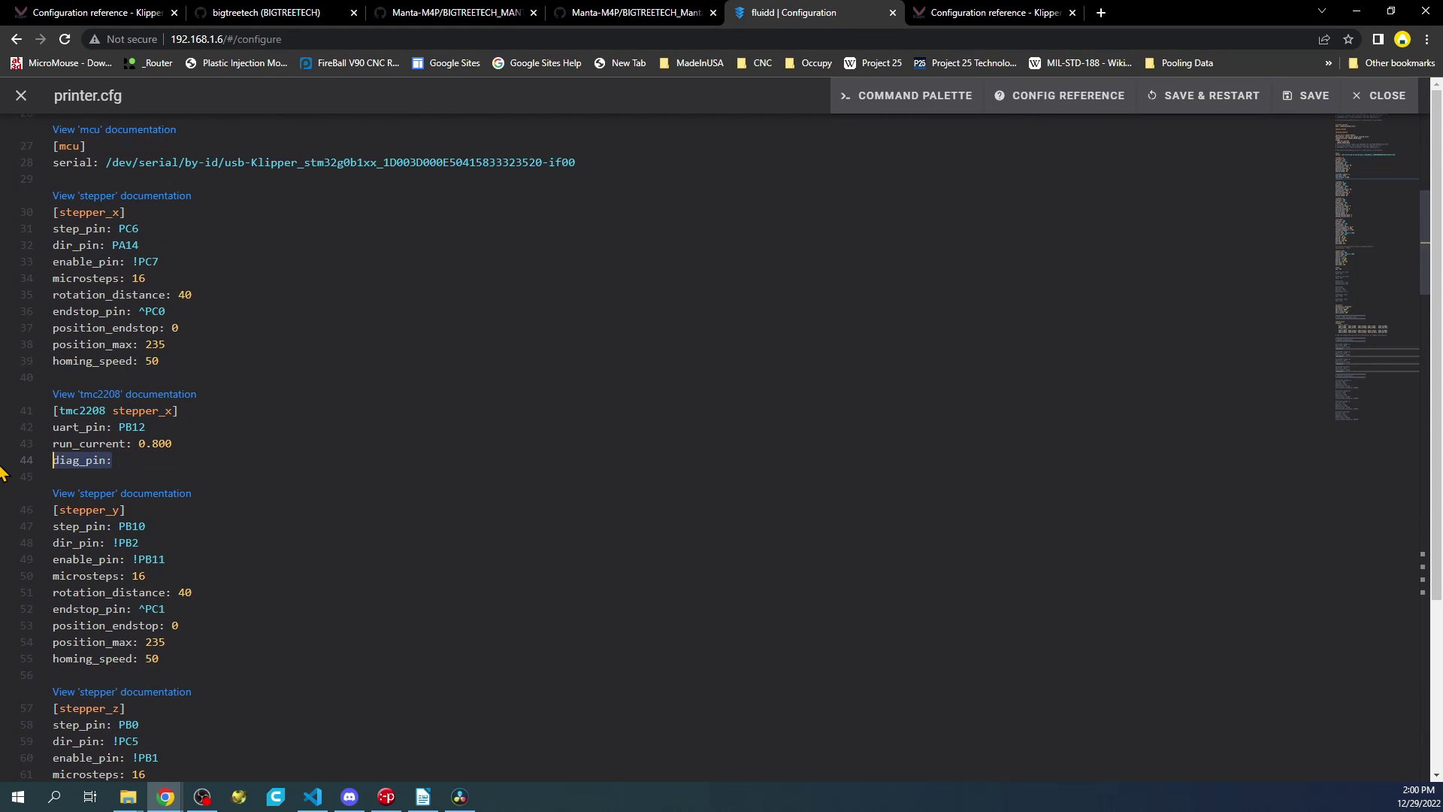
key("BackSpace")
key("BackSpace")
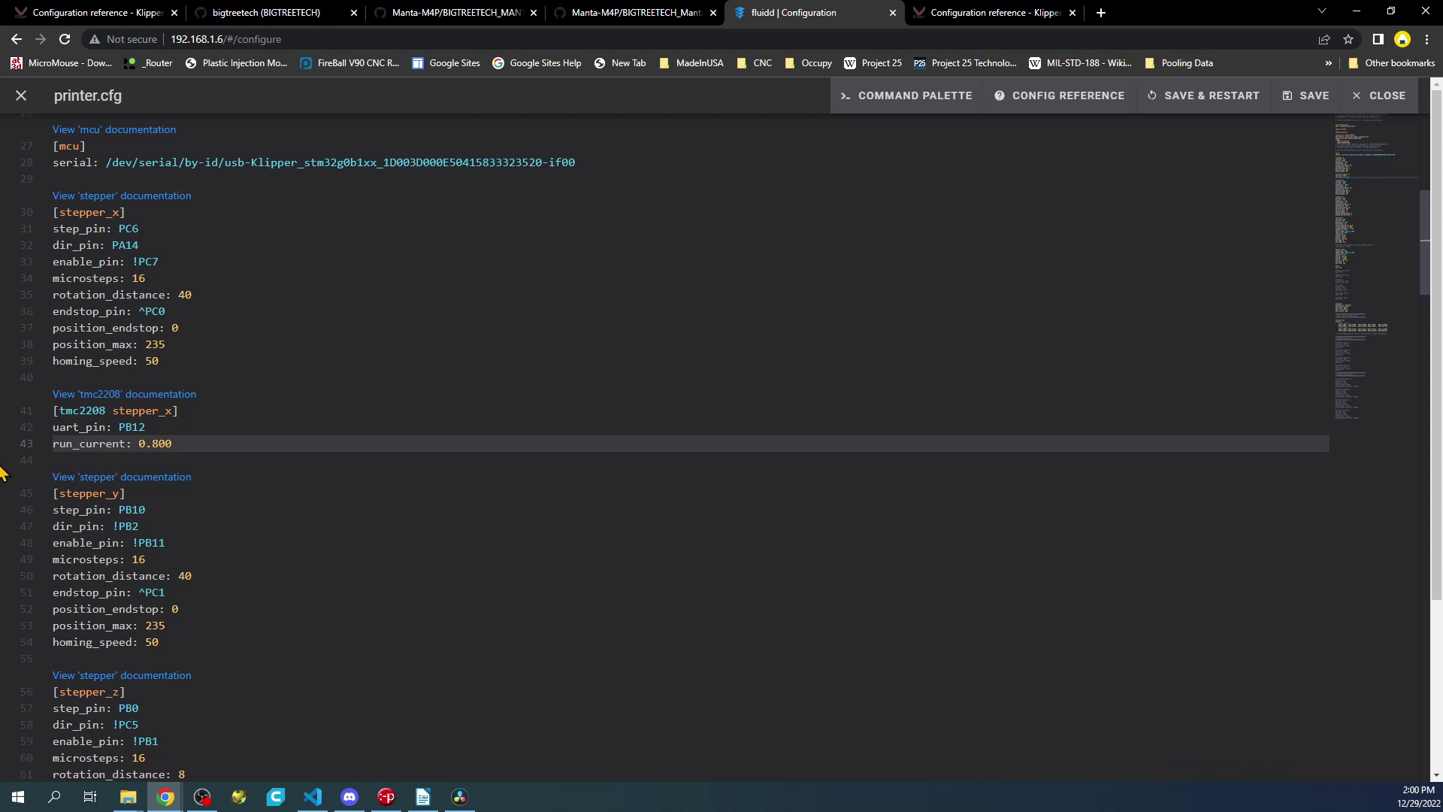
left_click(1232, 95)
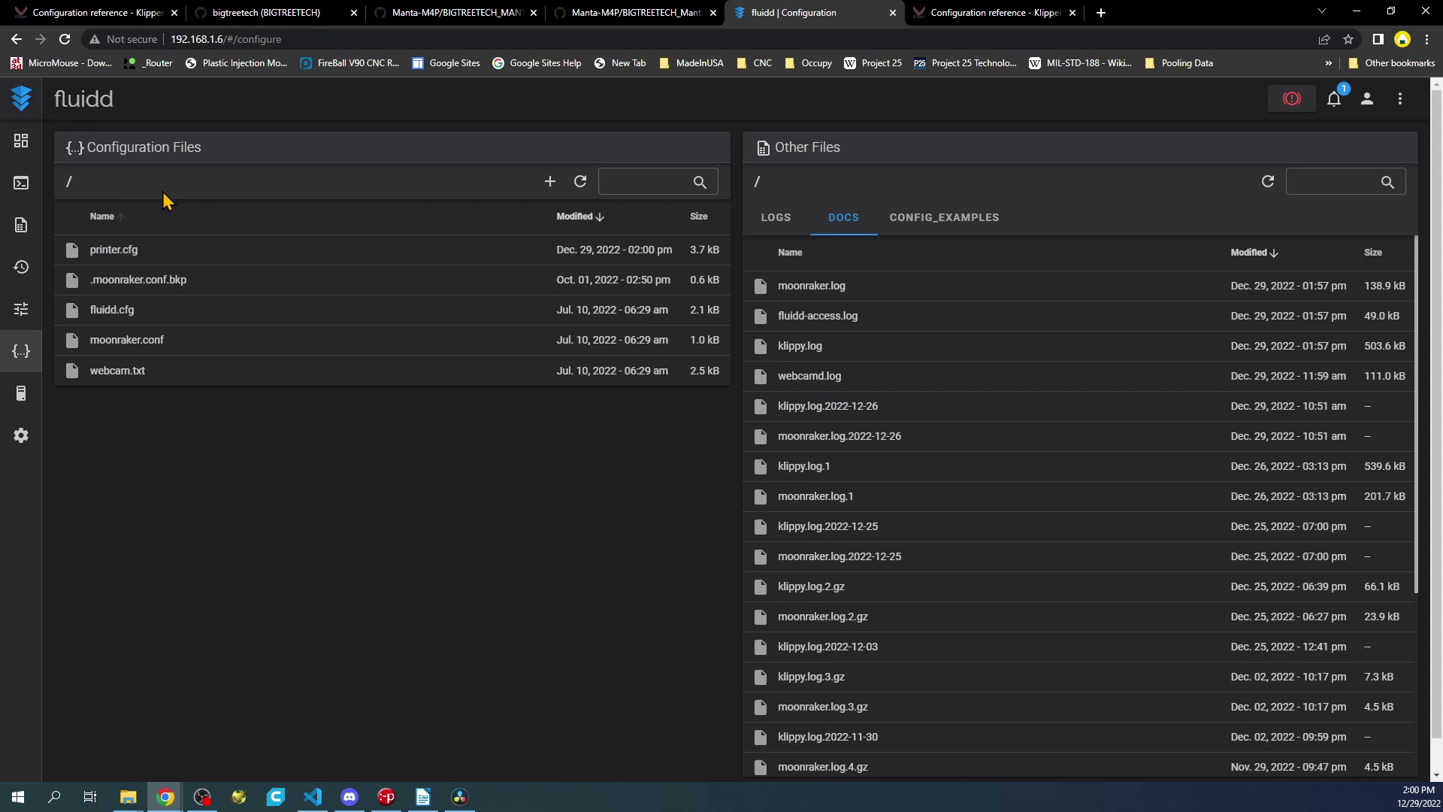
- Check the dashboard, then reopen printer.cfg from the configuration files
left_click(21, 140)
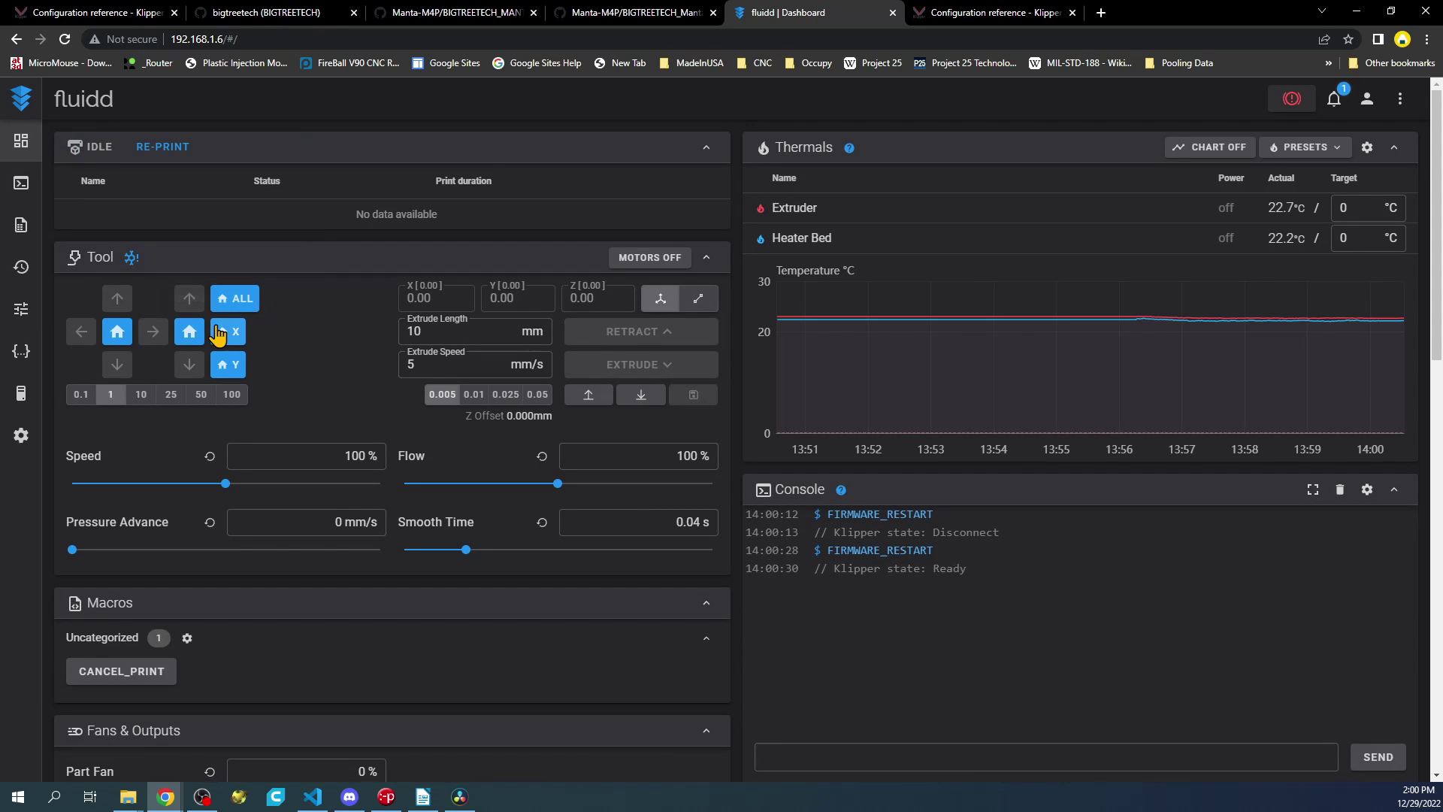
left_click(20, 351)
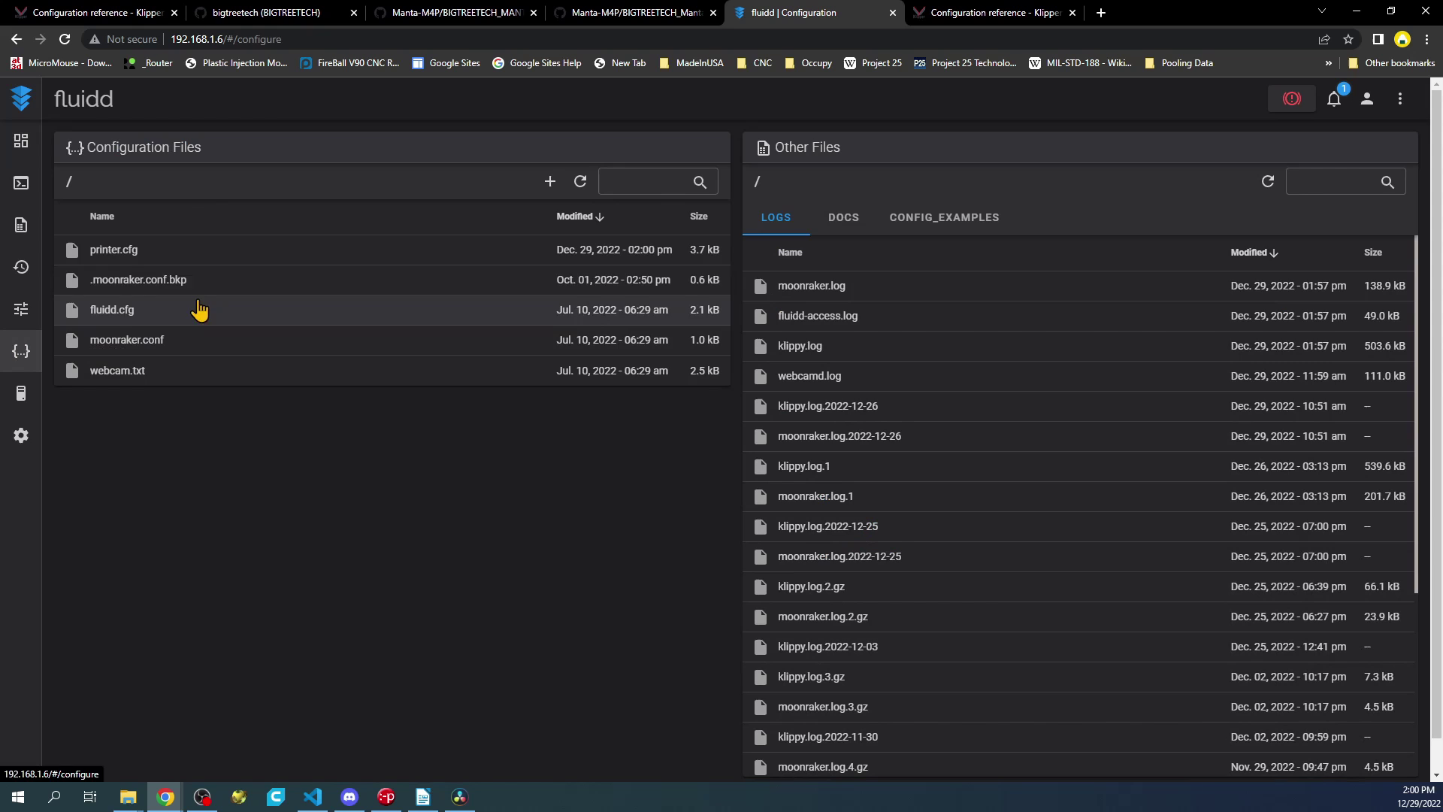
left_click(116, 251)
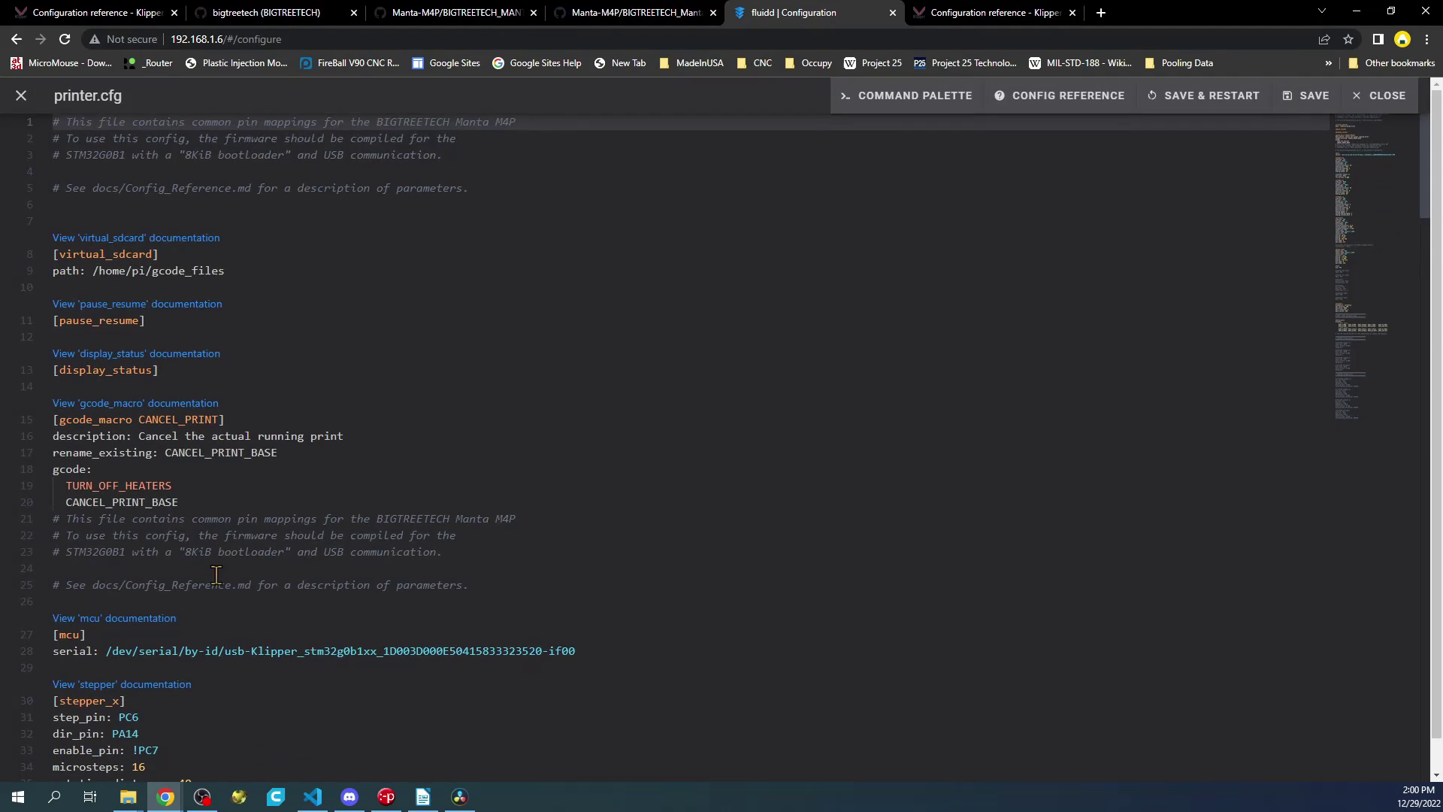
scroll(215, 575, "down", 2)
scroll(225, 579, "down", 2)
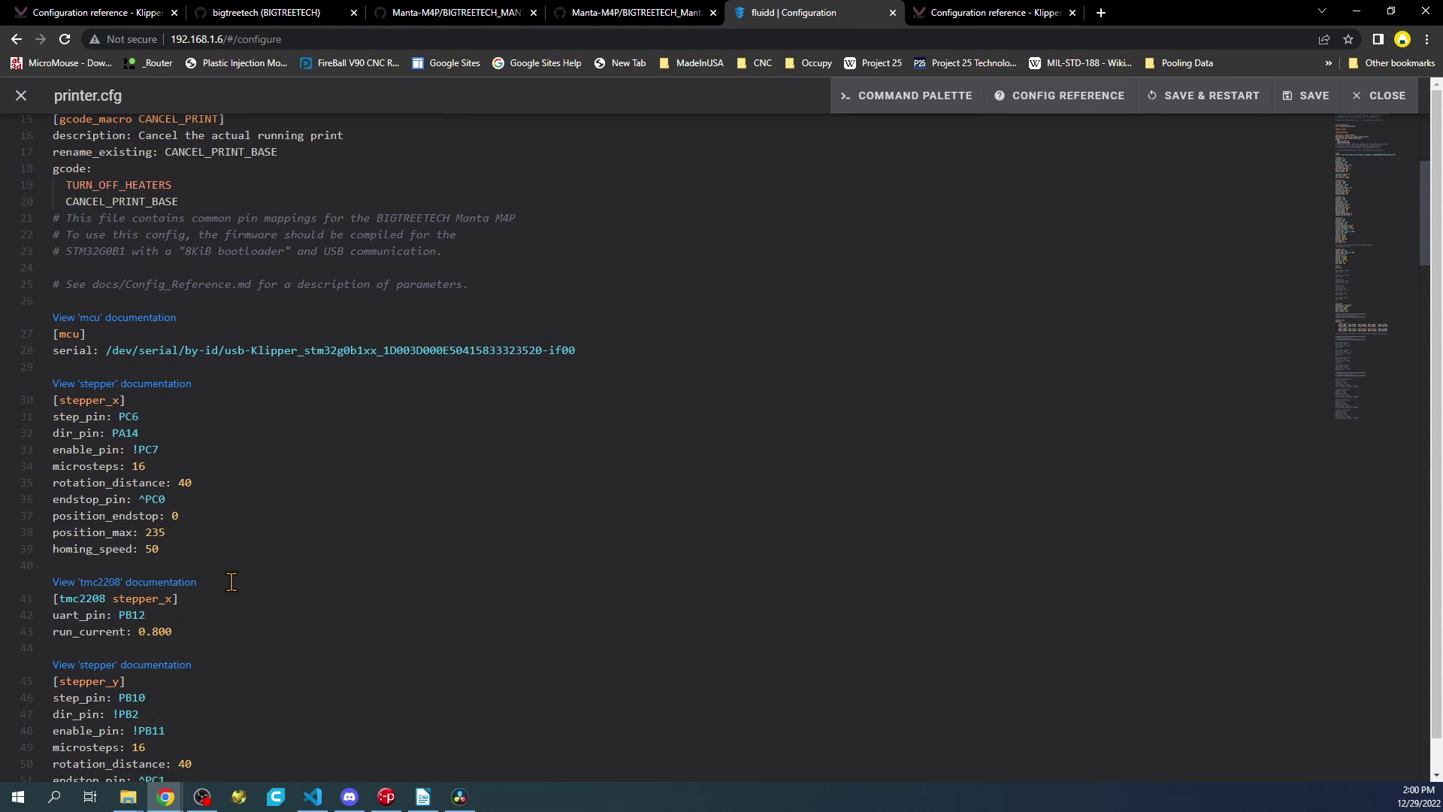
left_click(947, 11)
scroll(732, 508, "down", 10)
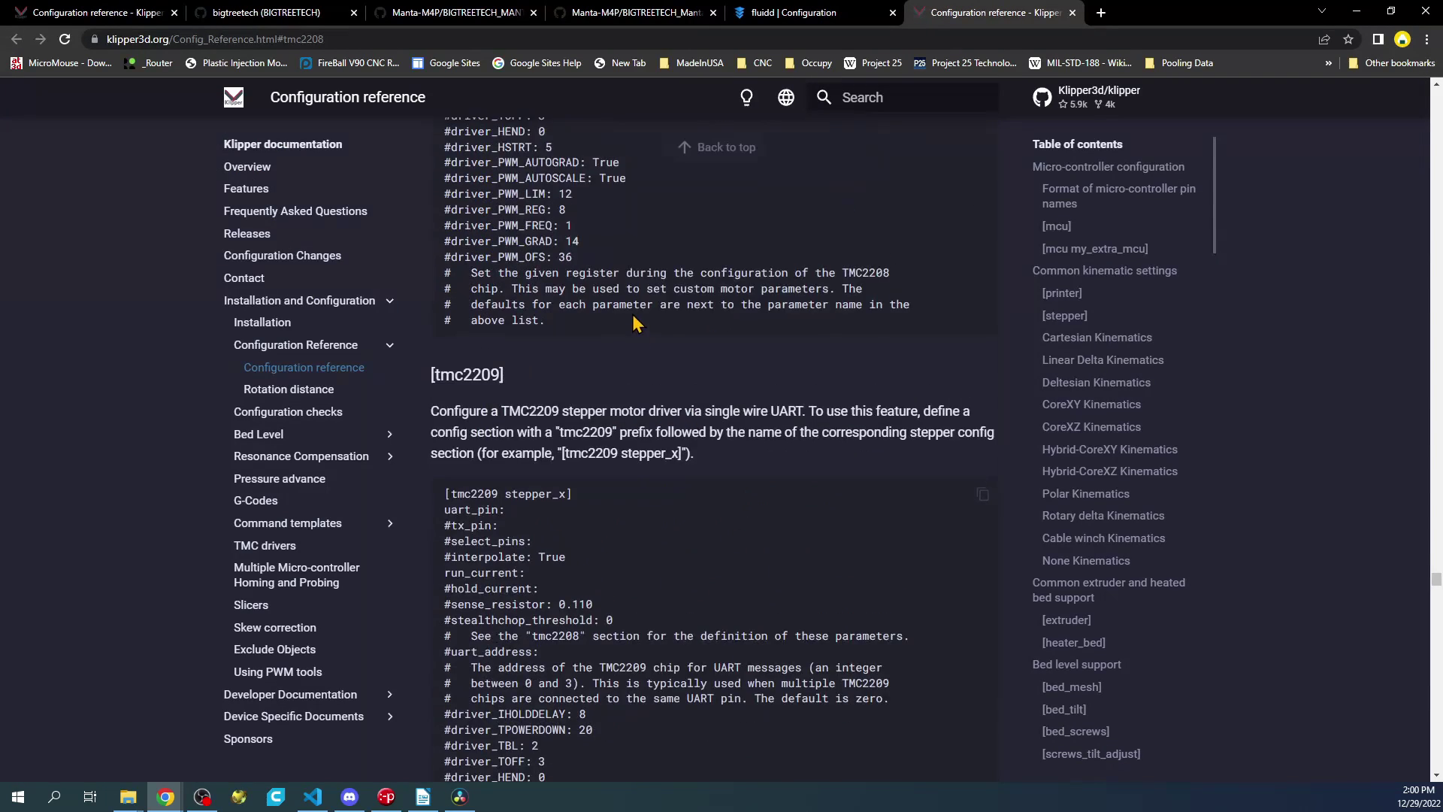
scroll(633, 316, "up", 6)
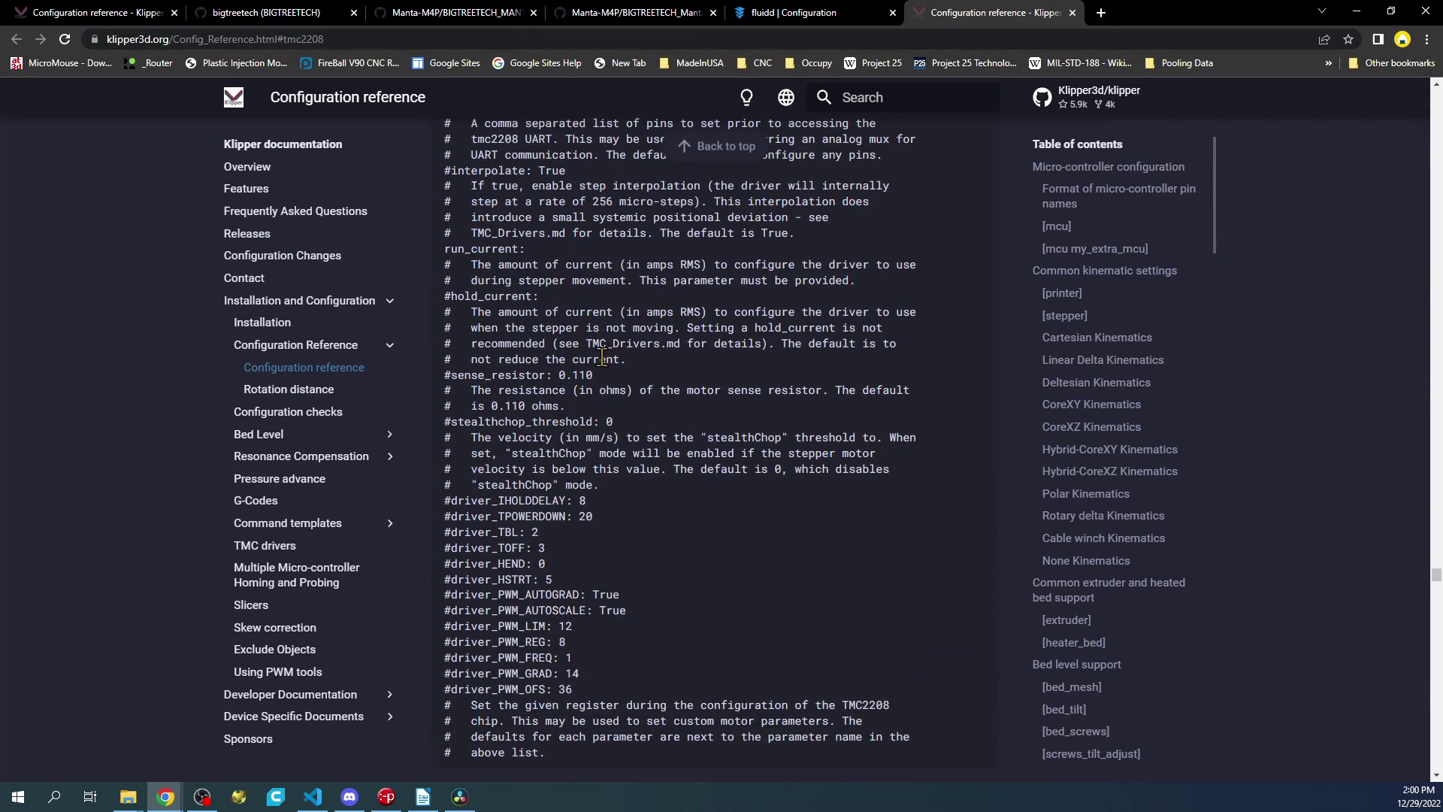
scroll(602, 359, "up", 4)
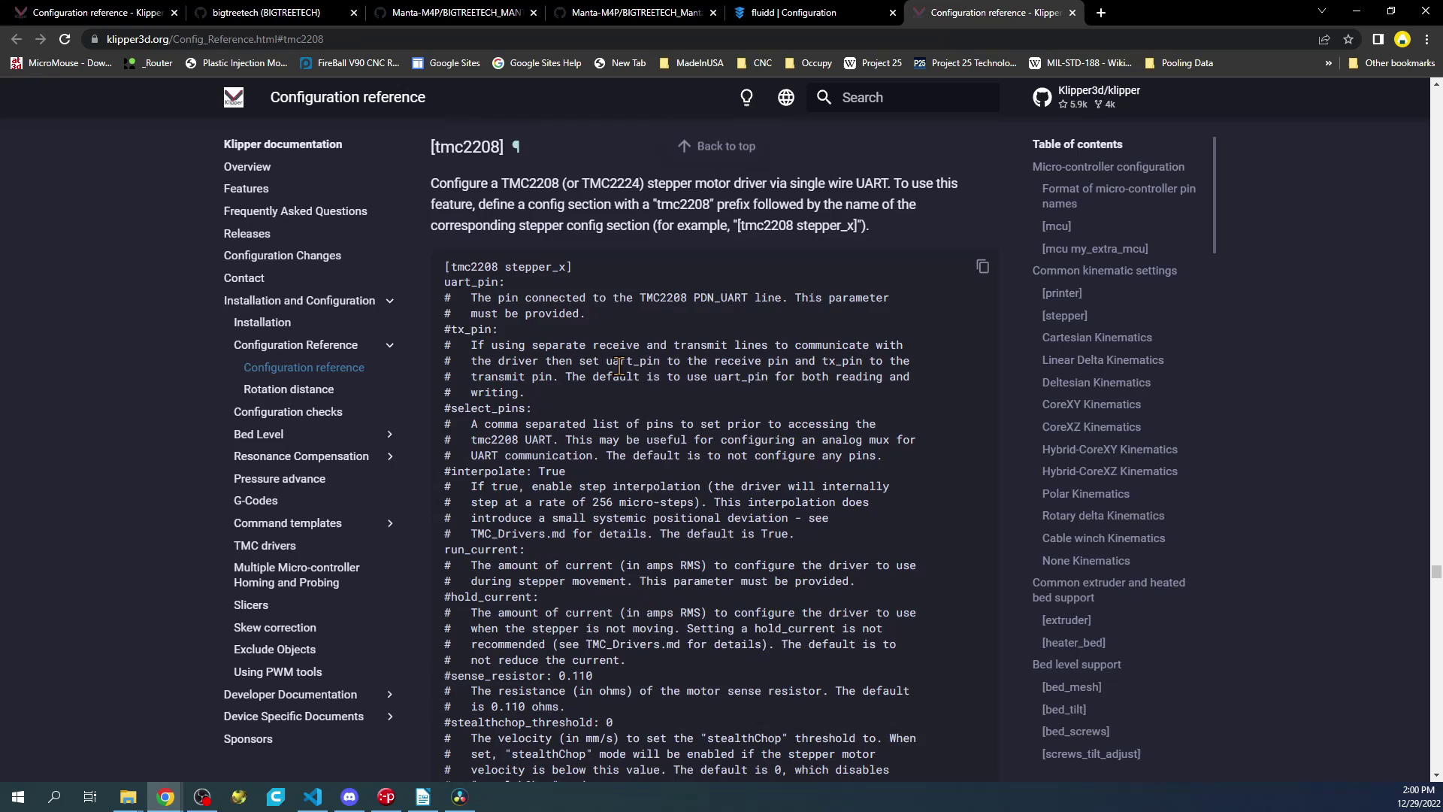
scroll(618, 366, "down", 6)
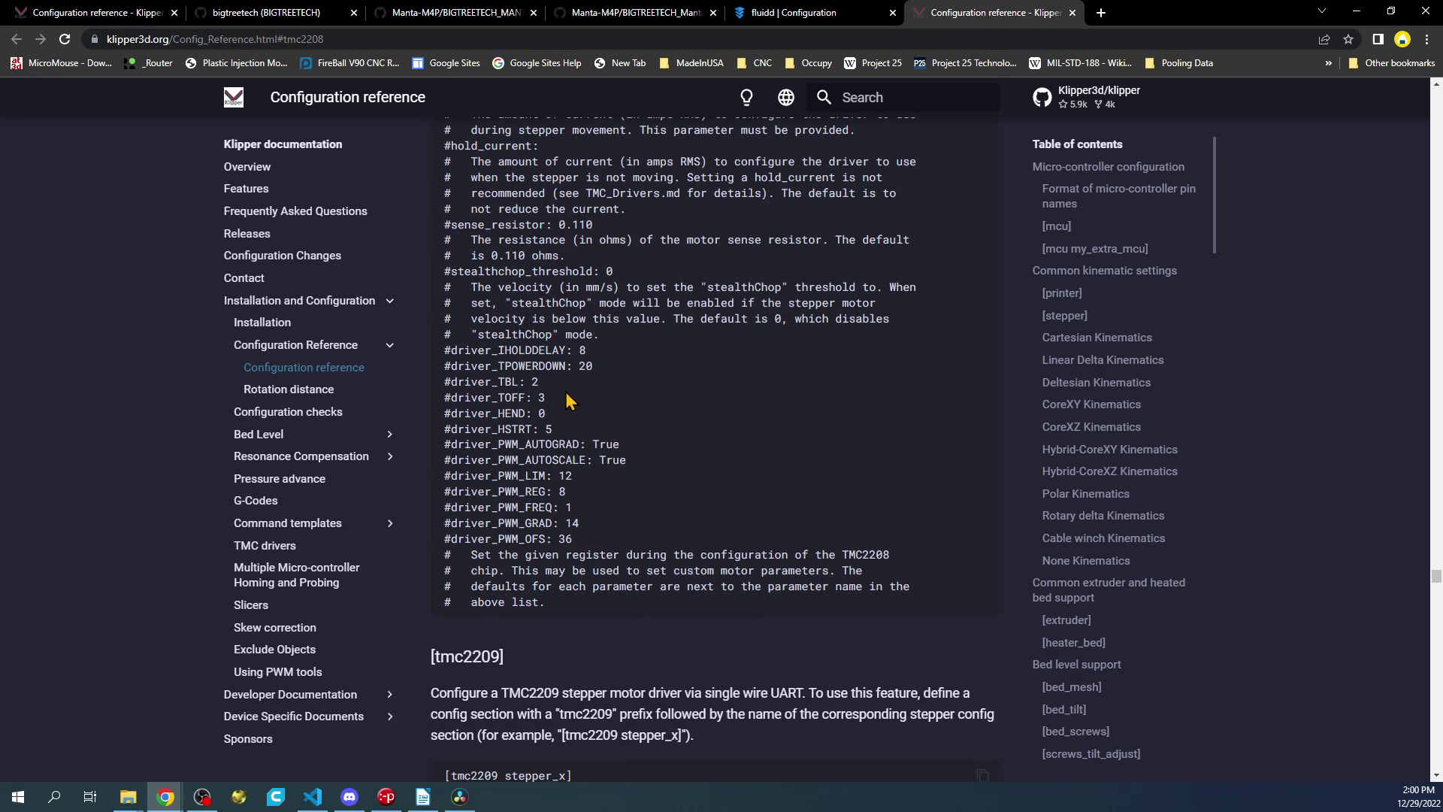
left_click_drag(594, 335, 449, 278)
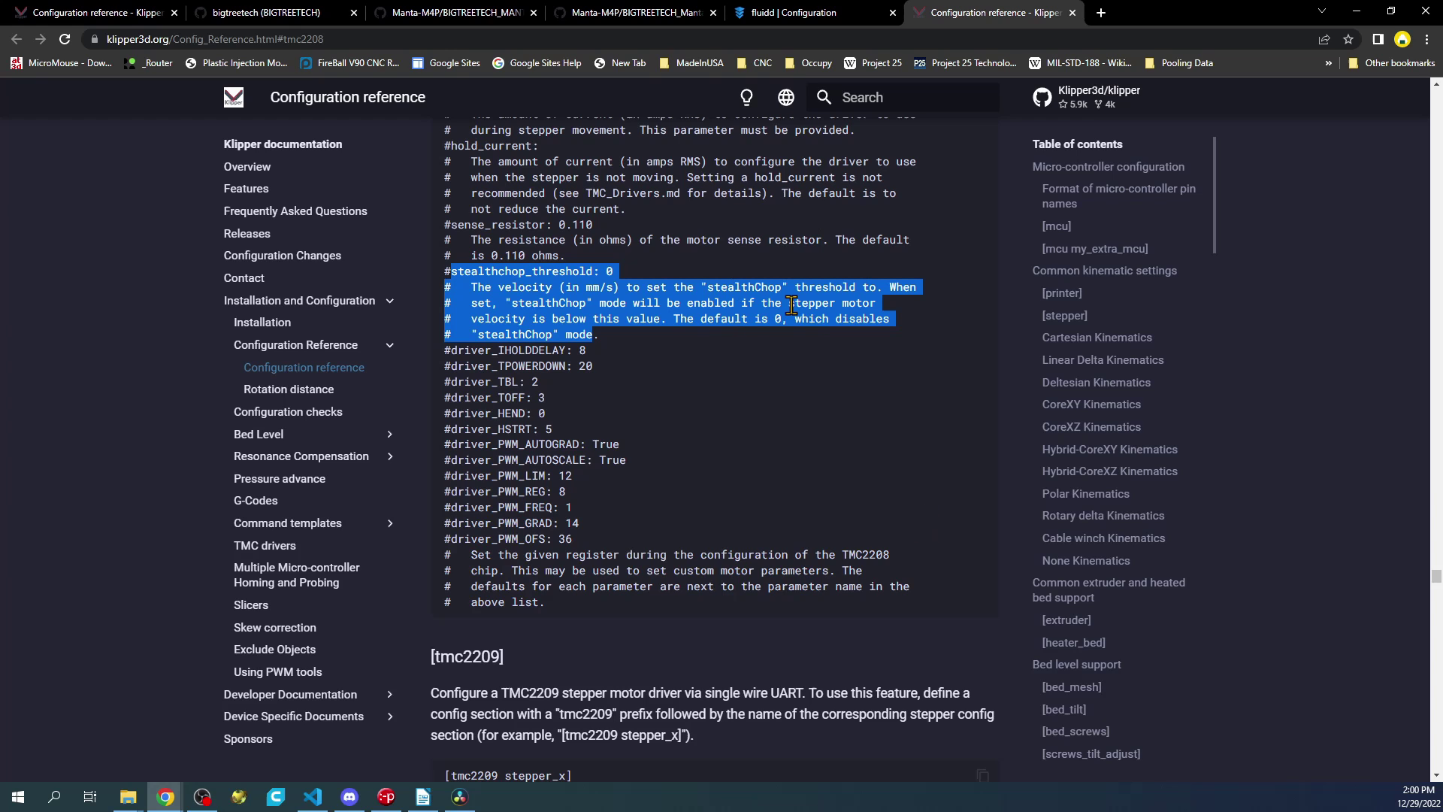
double_click(608, 272)
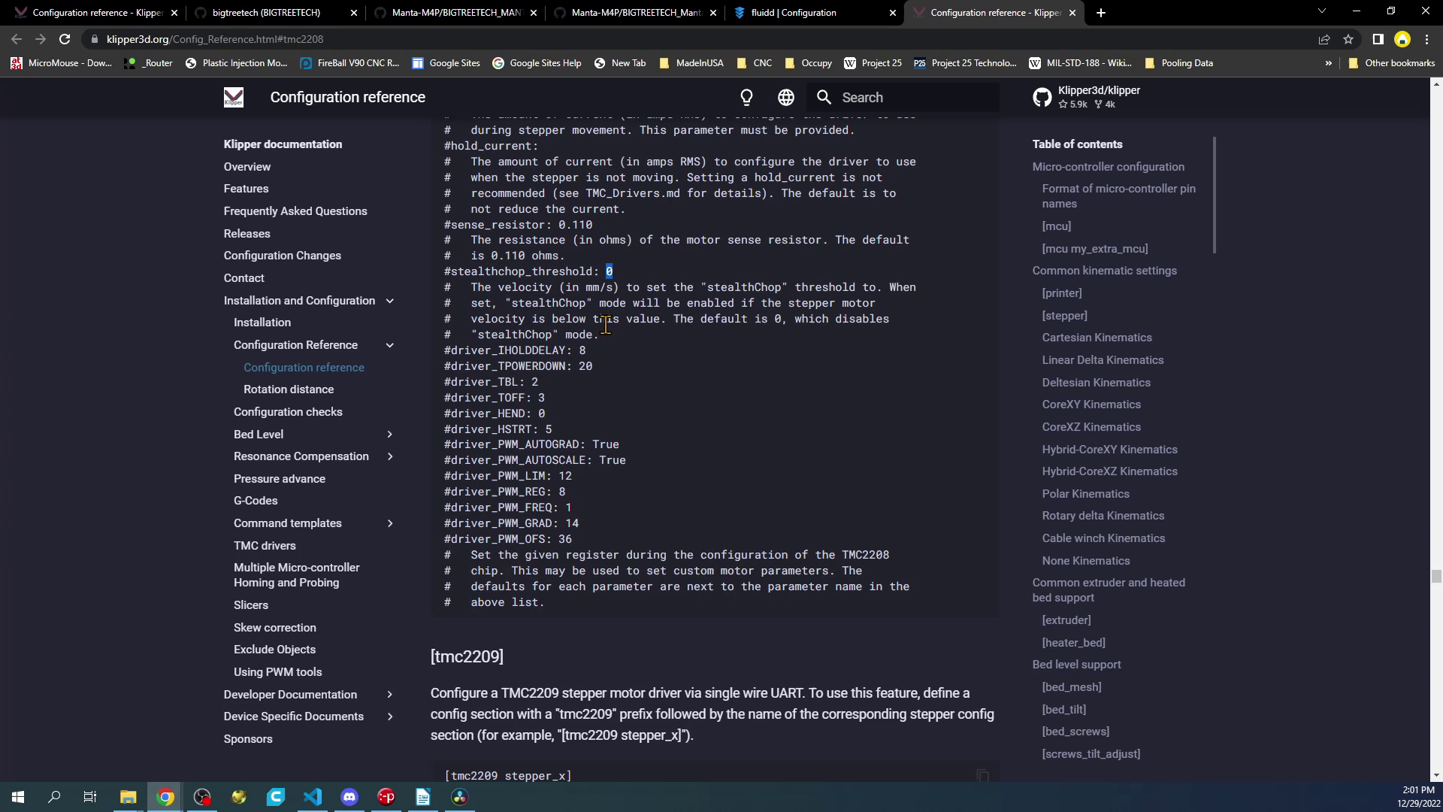
left_click_drag(450, 272, 633, 276)
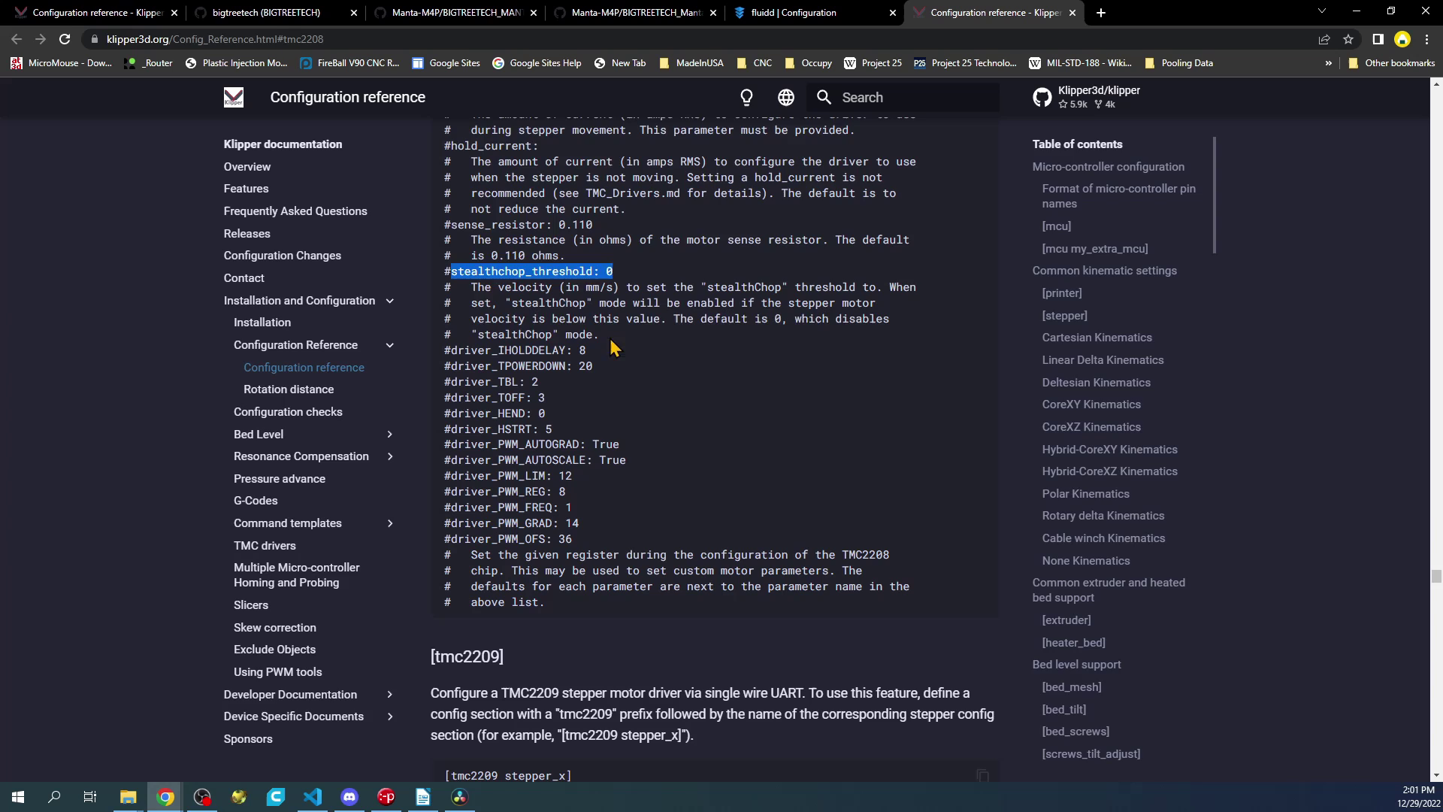
left_click_drag(610, 340, 446, 286)
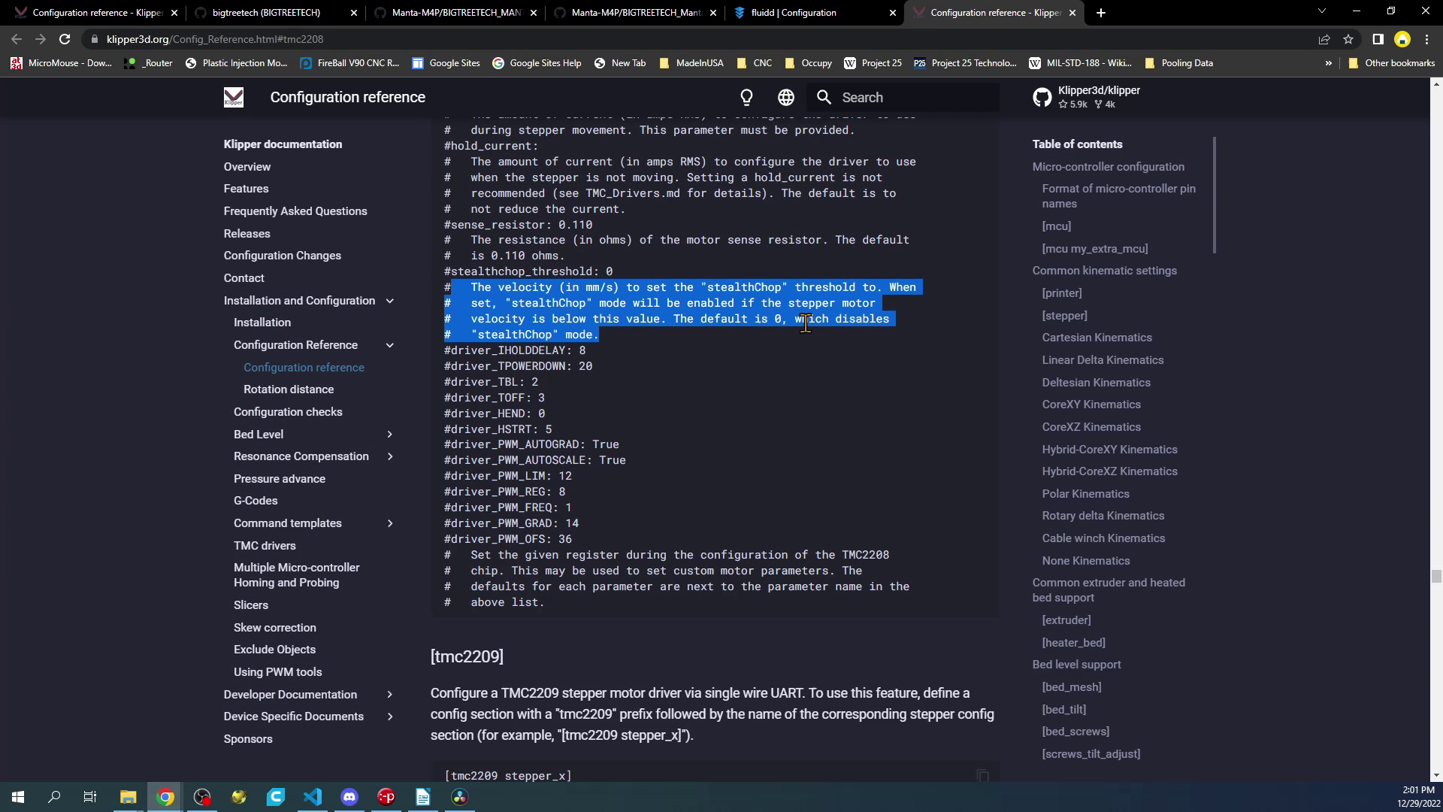
left_click(680, 323)
left_click_drag(679, 323, 593, 335)
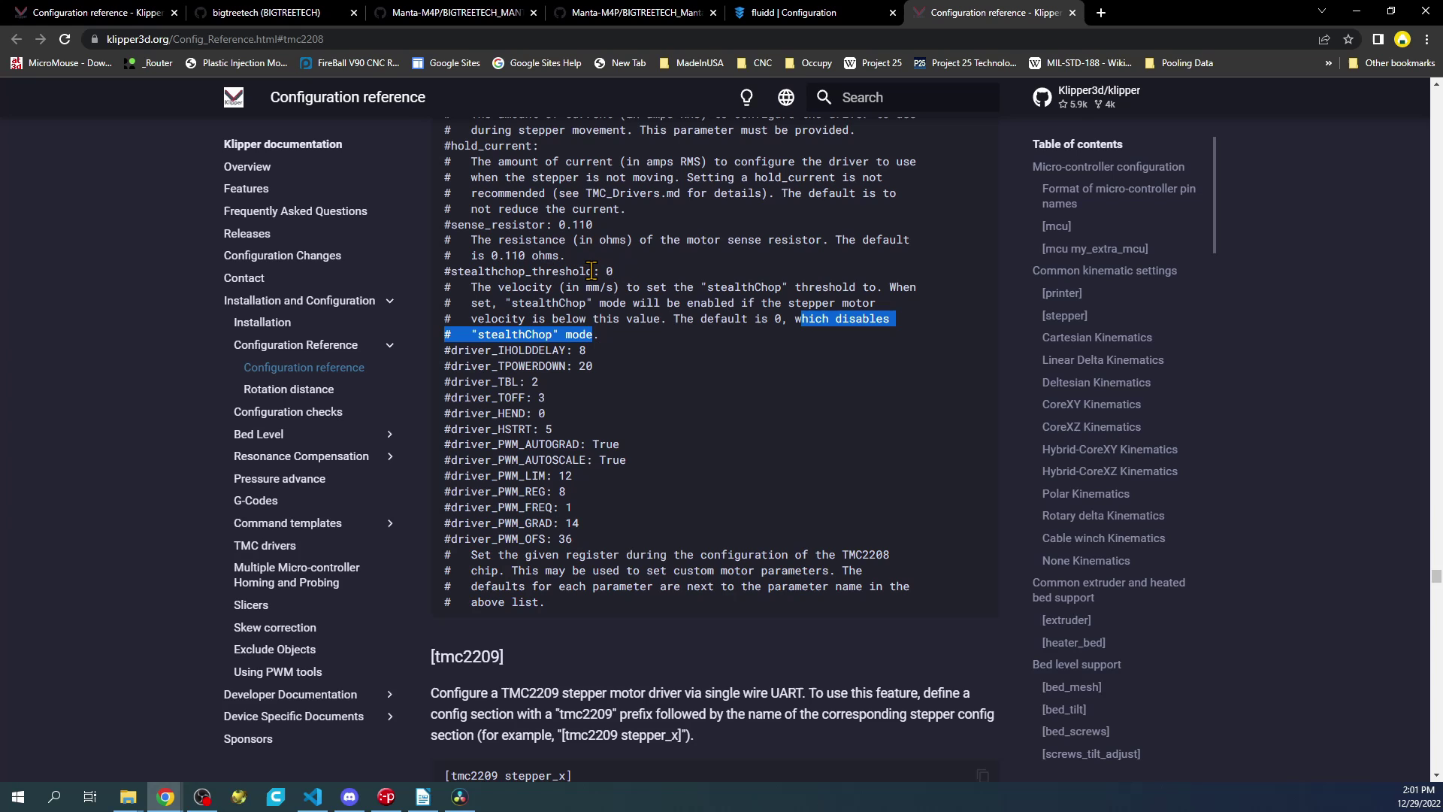
left_click_drag(595, 271, 450, 272)
left_click_drag(600, 270, 451, 272)
key("ctrl+c")
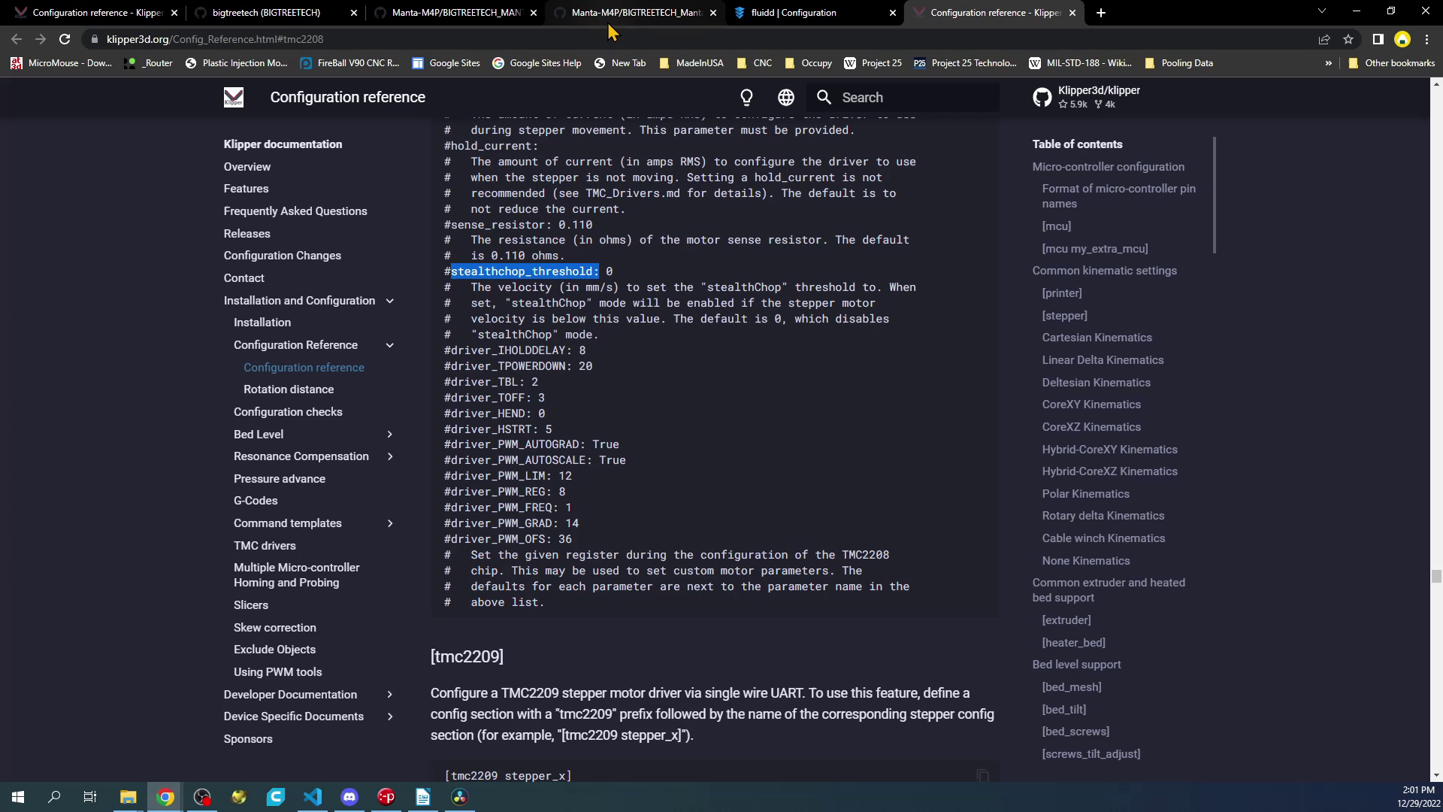
left_click(791, 12)
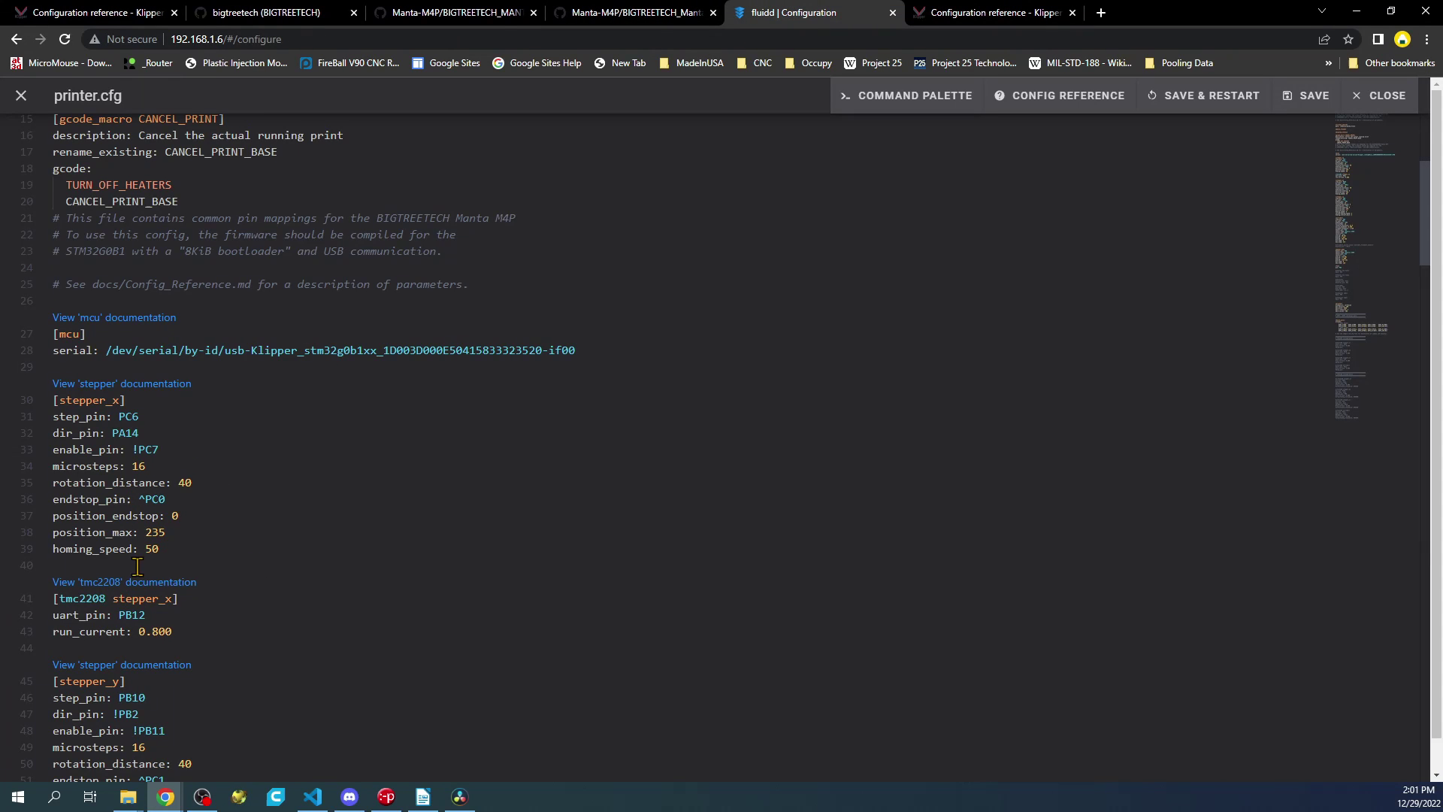
- Add stealthchop_threshold: 999999 below run_current and insert a blank line after endstop_pin: ^PC0
left_click(175, 641)
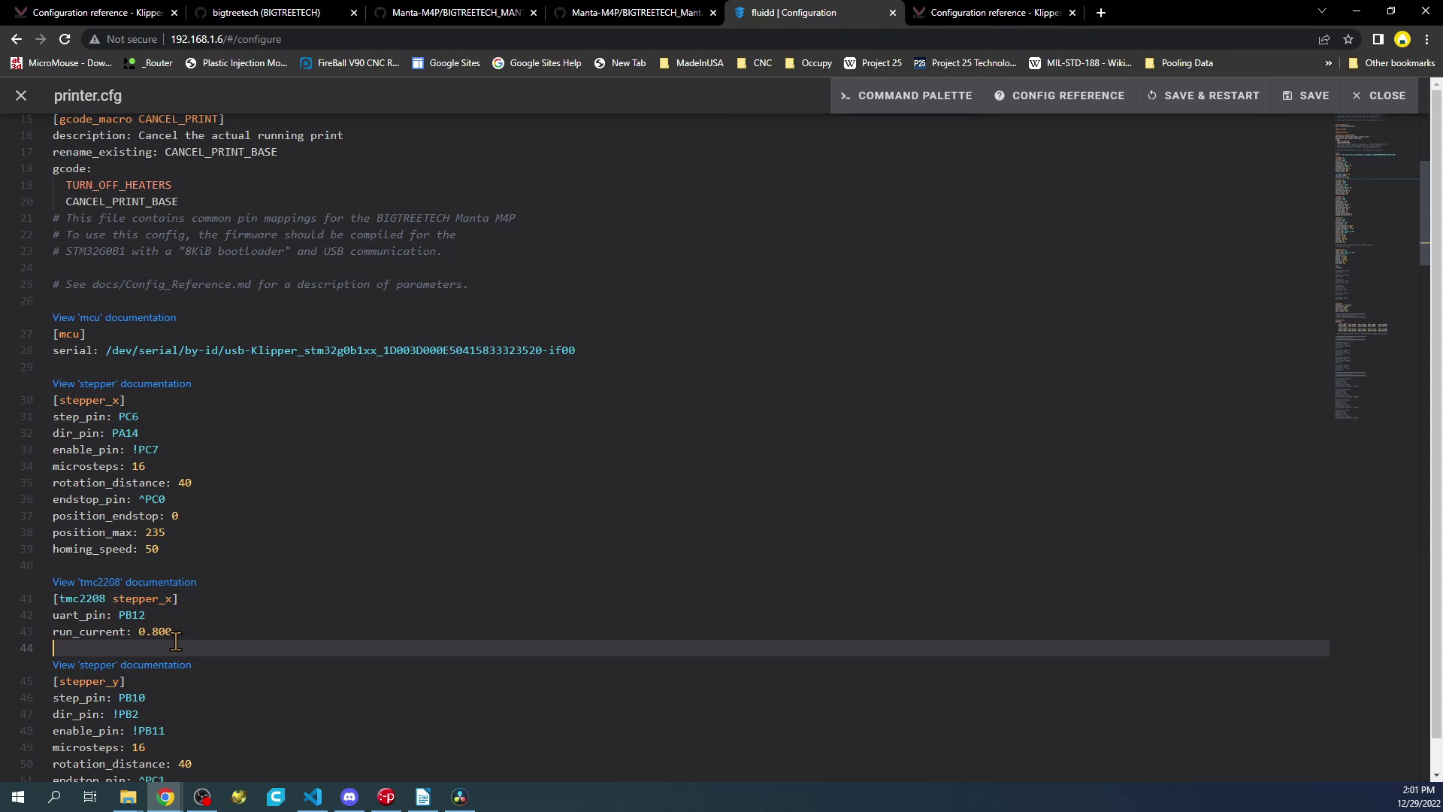
key("ctrl+v")
key("Left")
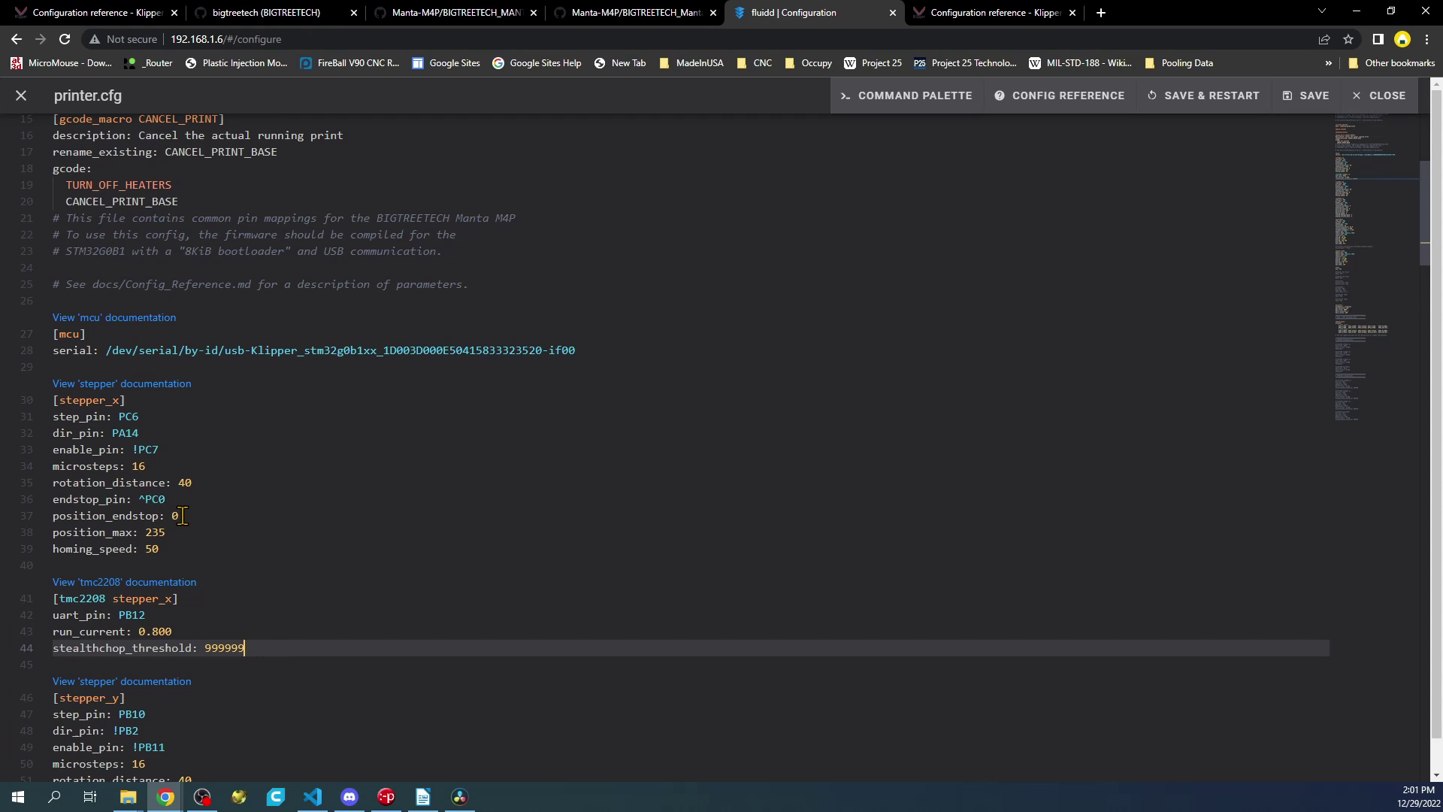
left_click_drag(182, 515, 52, 515)
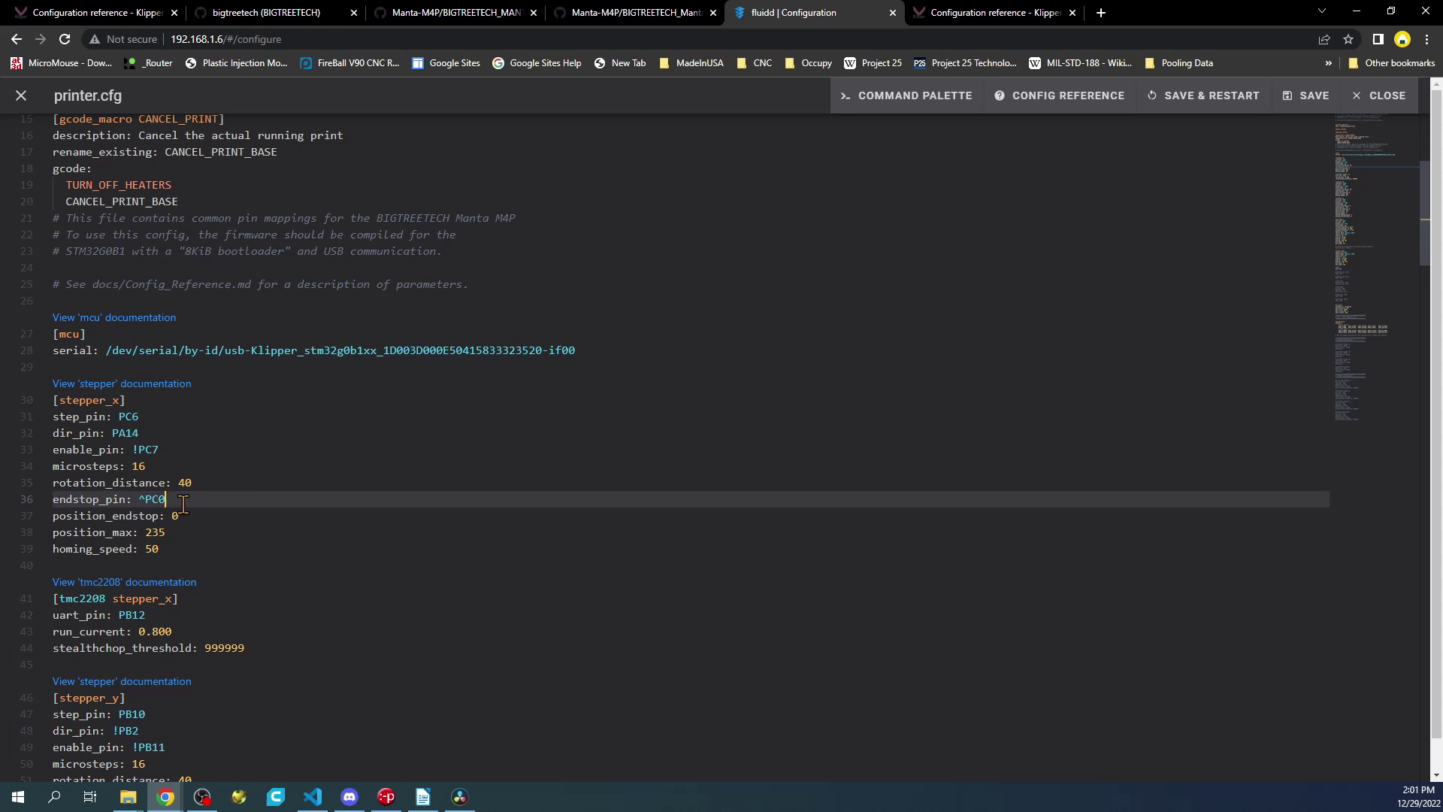
key("Return")
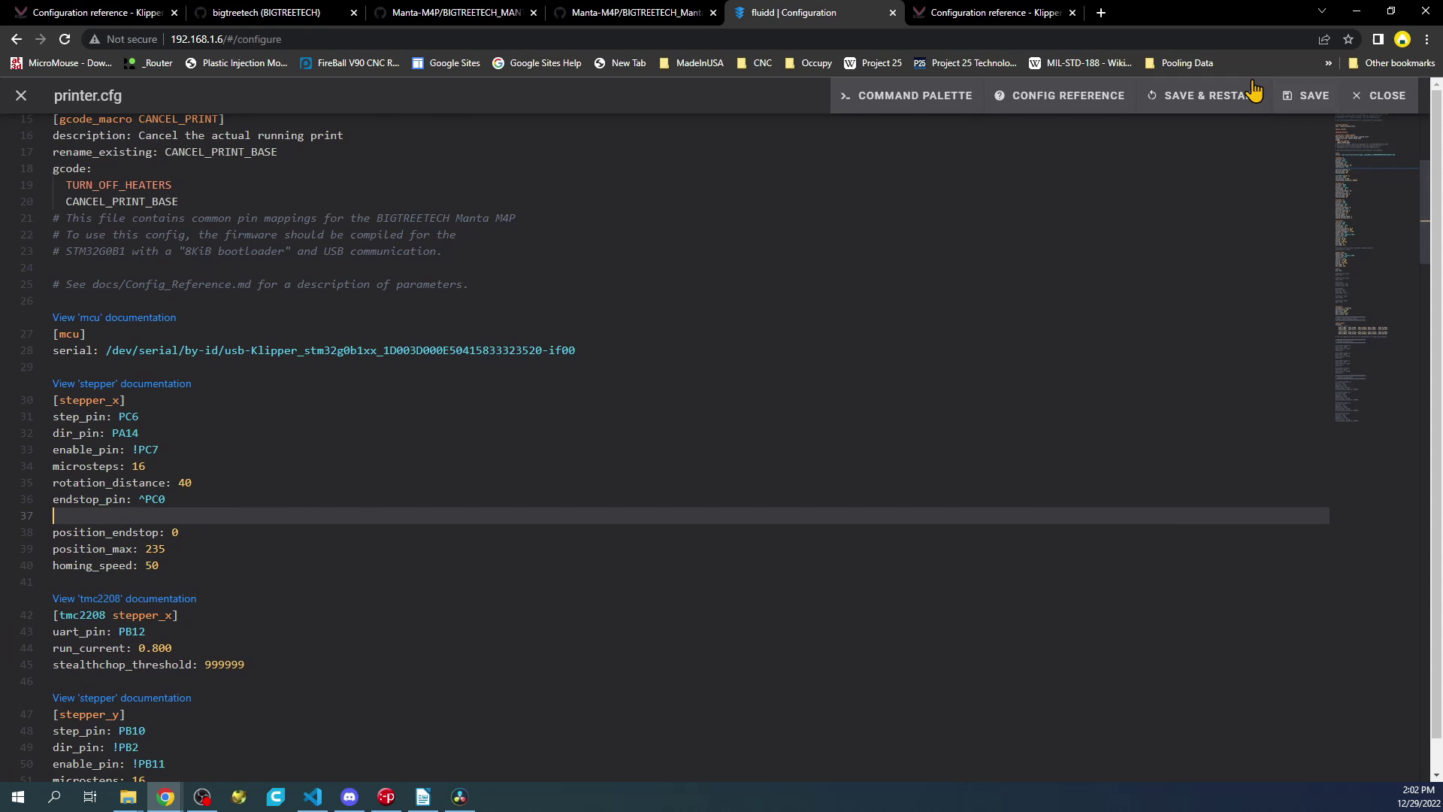
- Save printer.cfg with a firmware restart and return to the dashboard console
left_click(1204, 95)
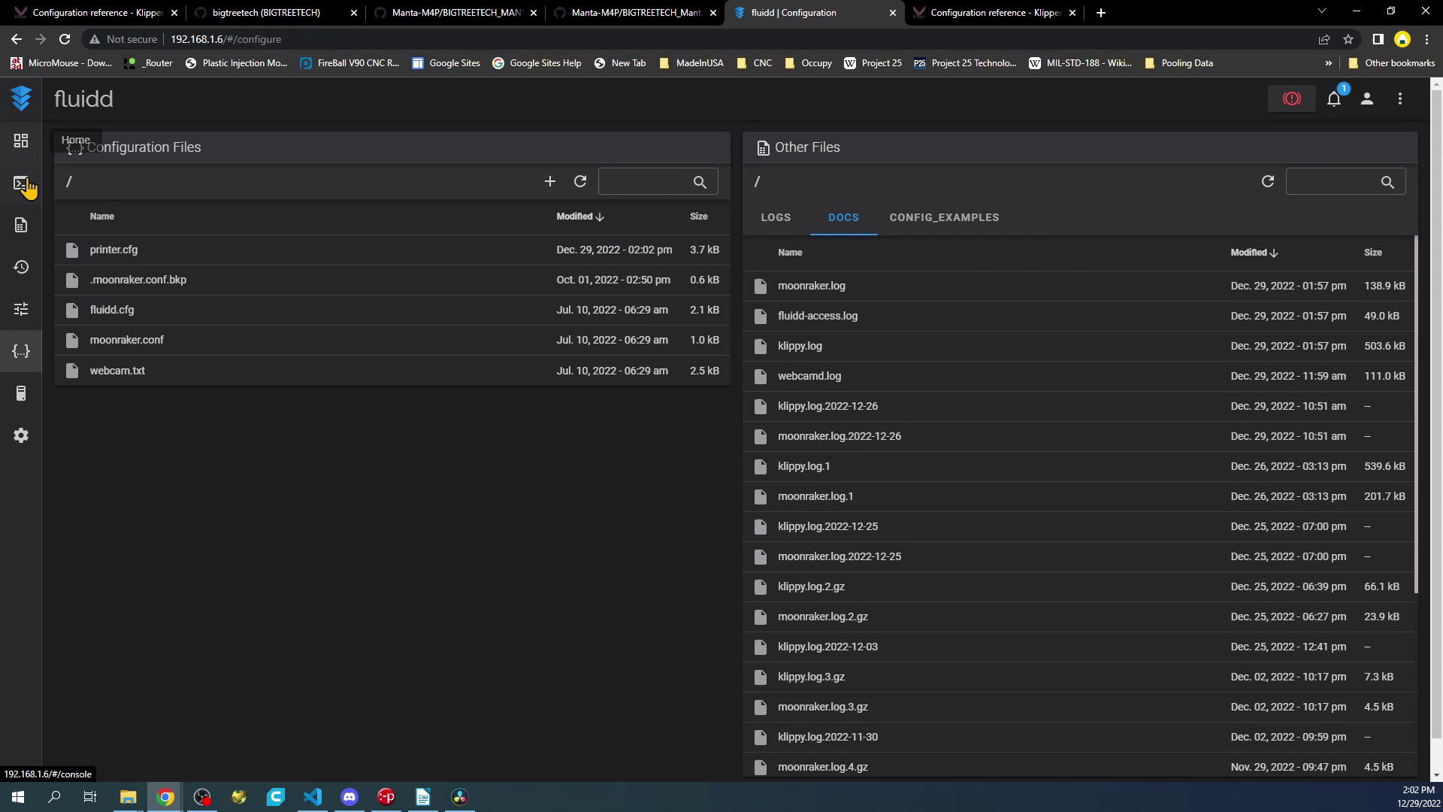
left_click(15, 141)
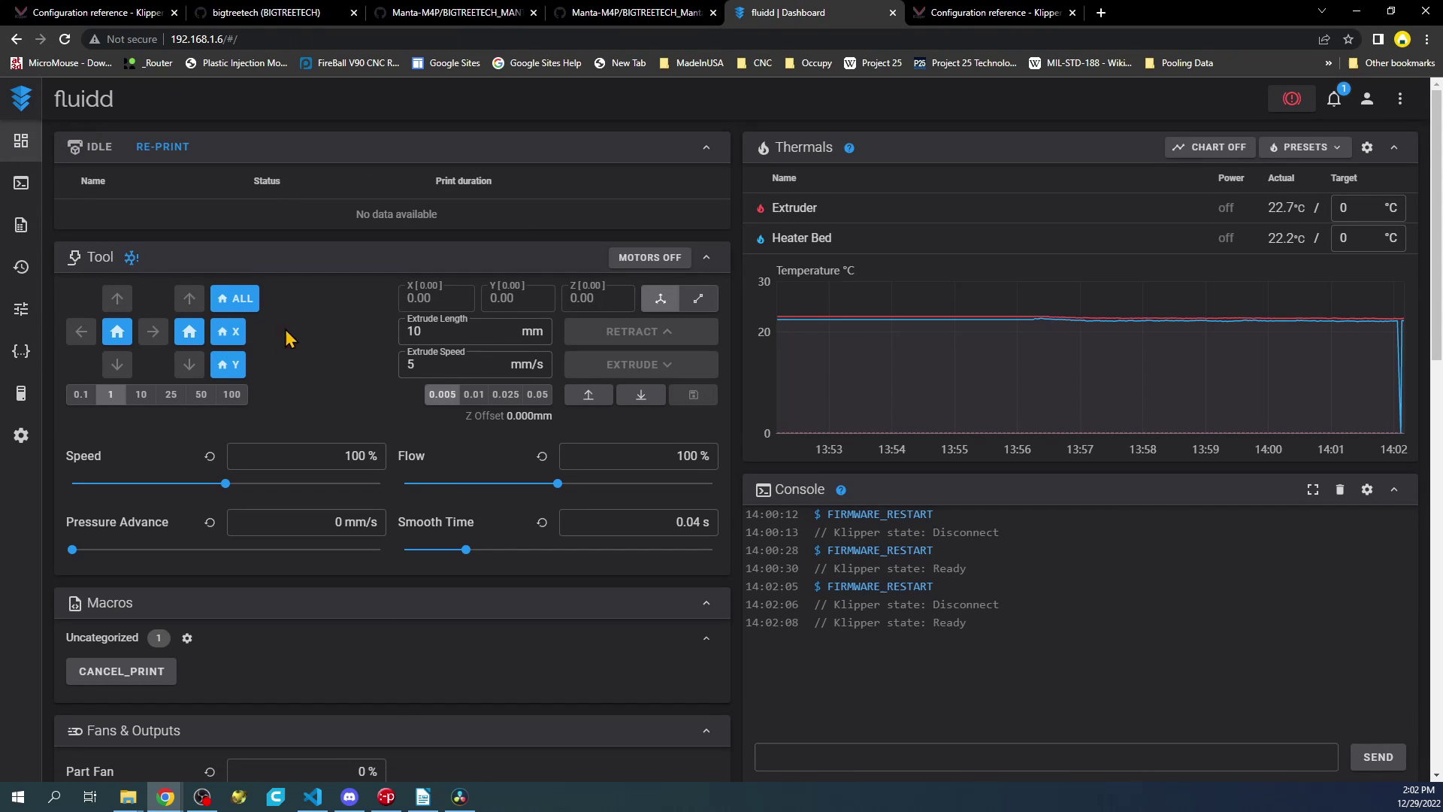
left_click(830, 759)
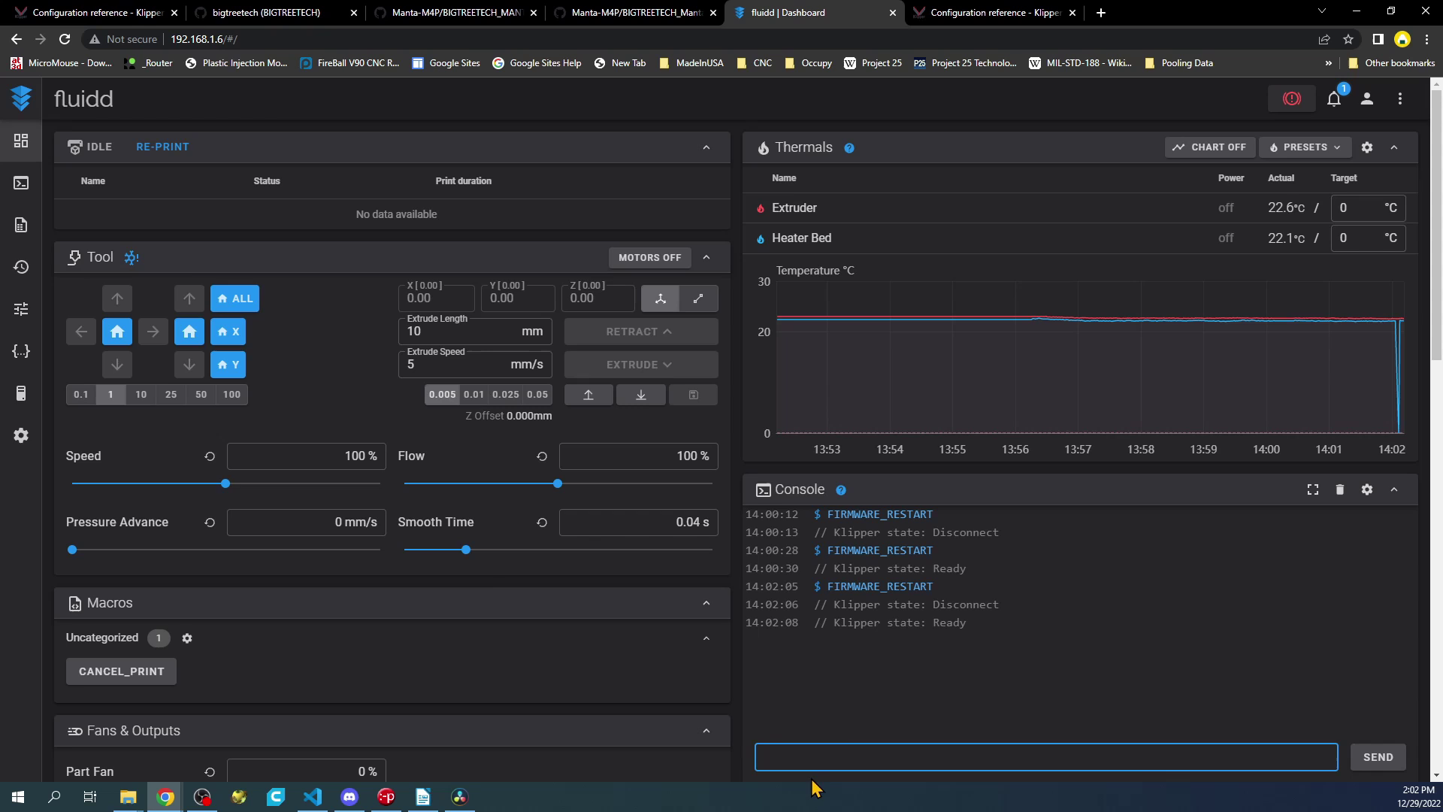
- Query the endstop status with M119 from the full console page
left_click(21, 182)
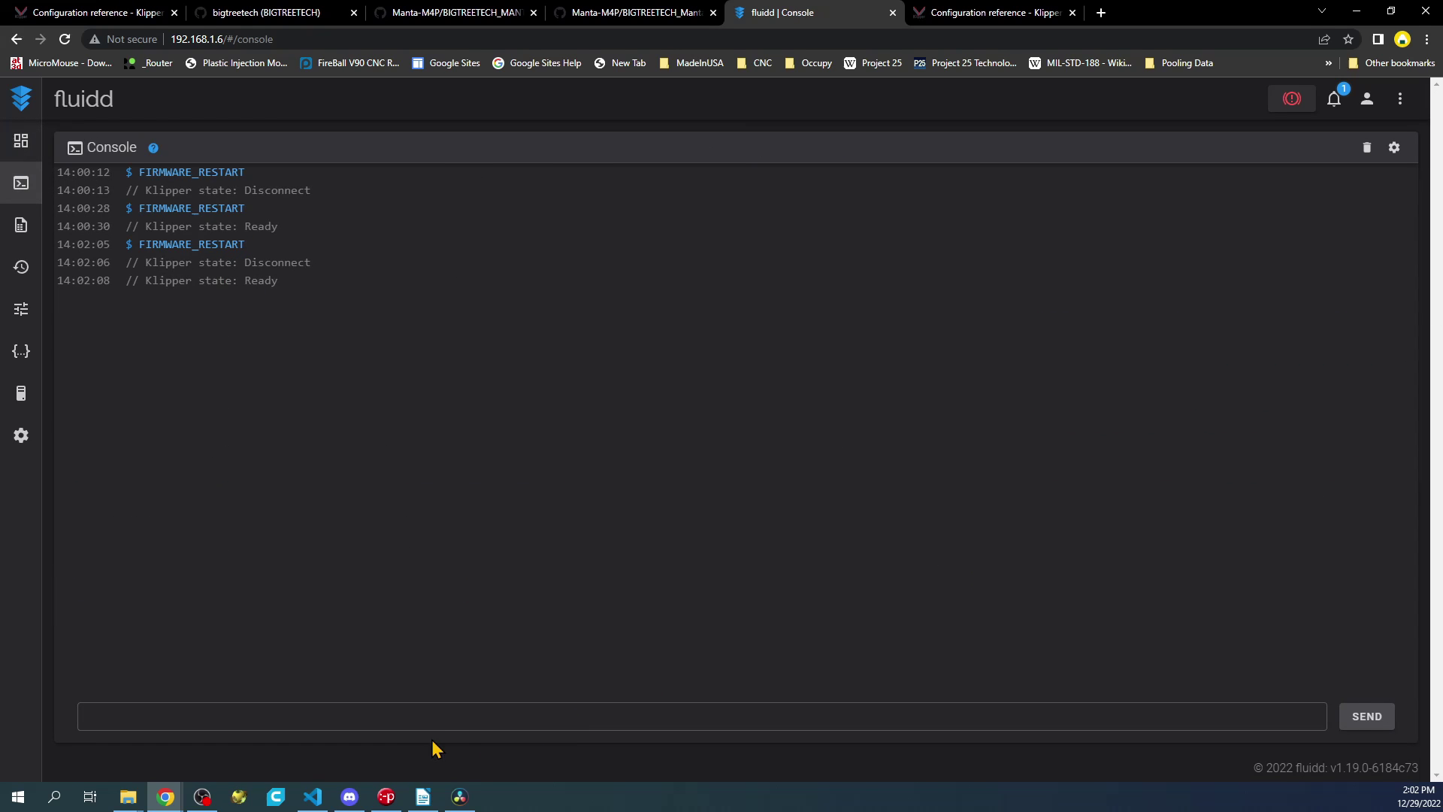
left_click(427, 715)
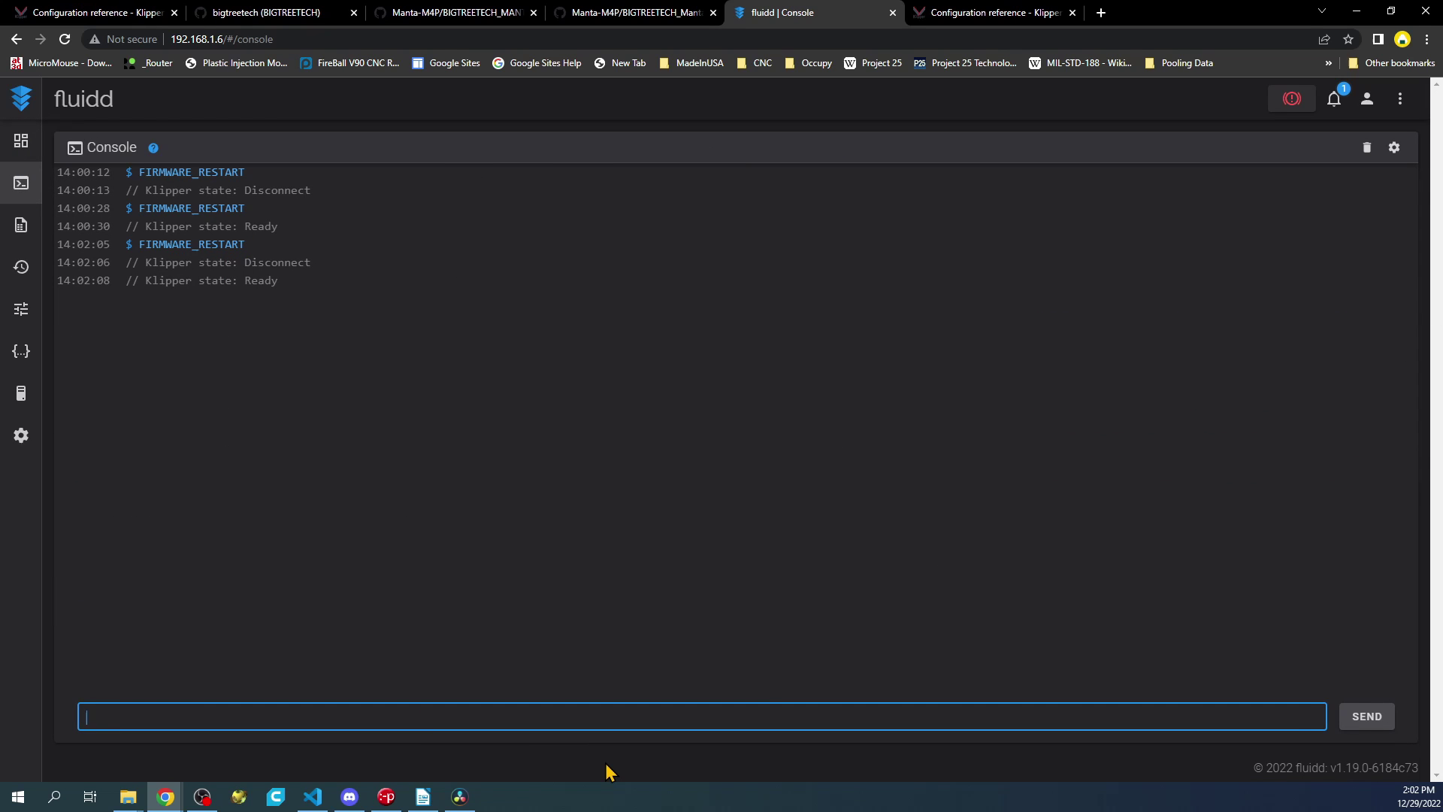
type("M119")
key("Return")
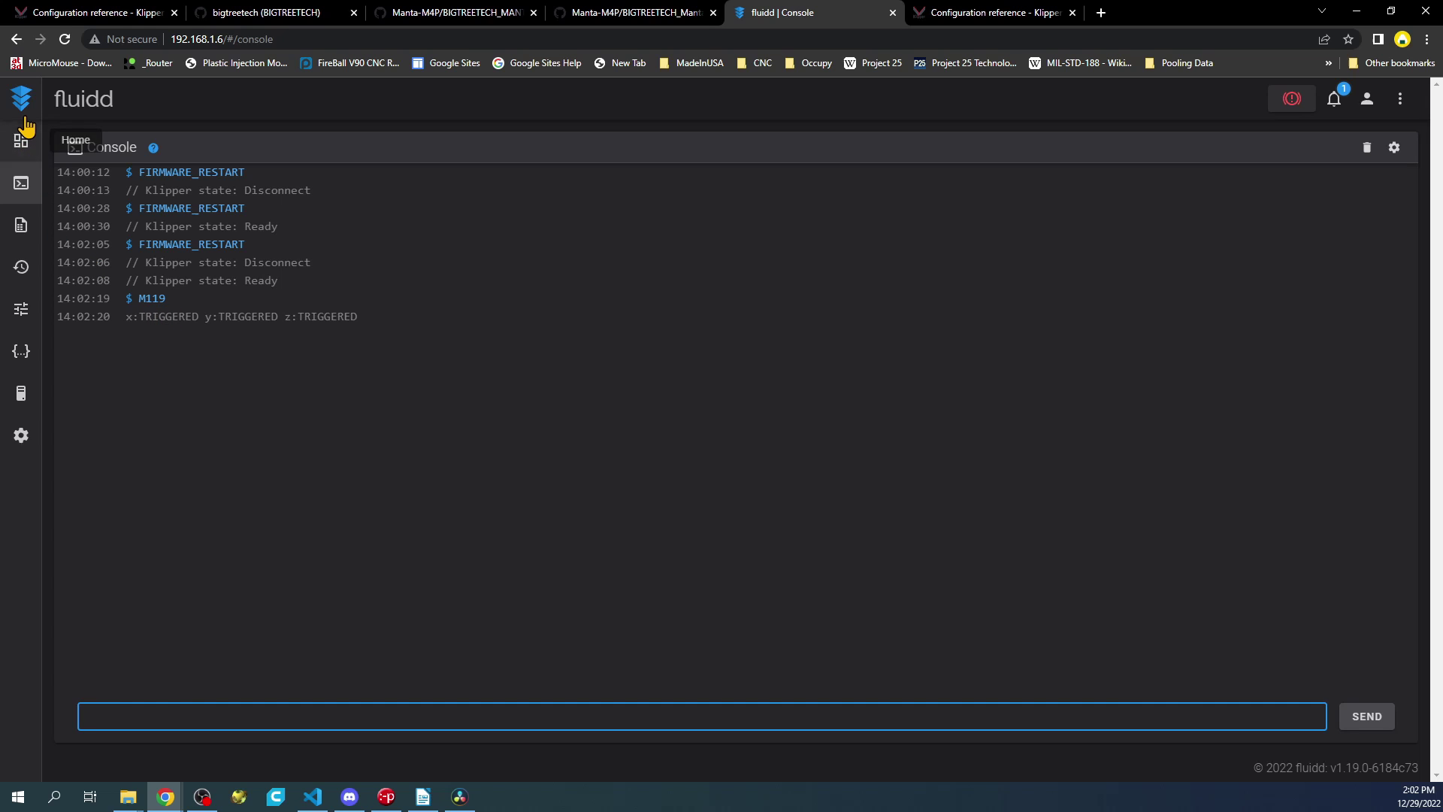
- Attempt to home the X axis from the dashboard, which fails with the endstop still triggered
left_click(21, 140)
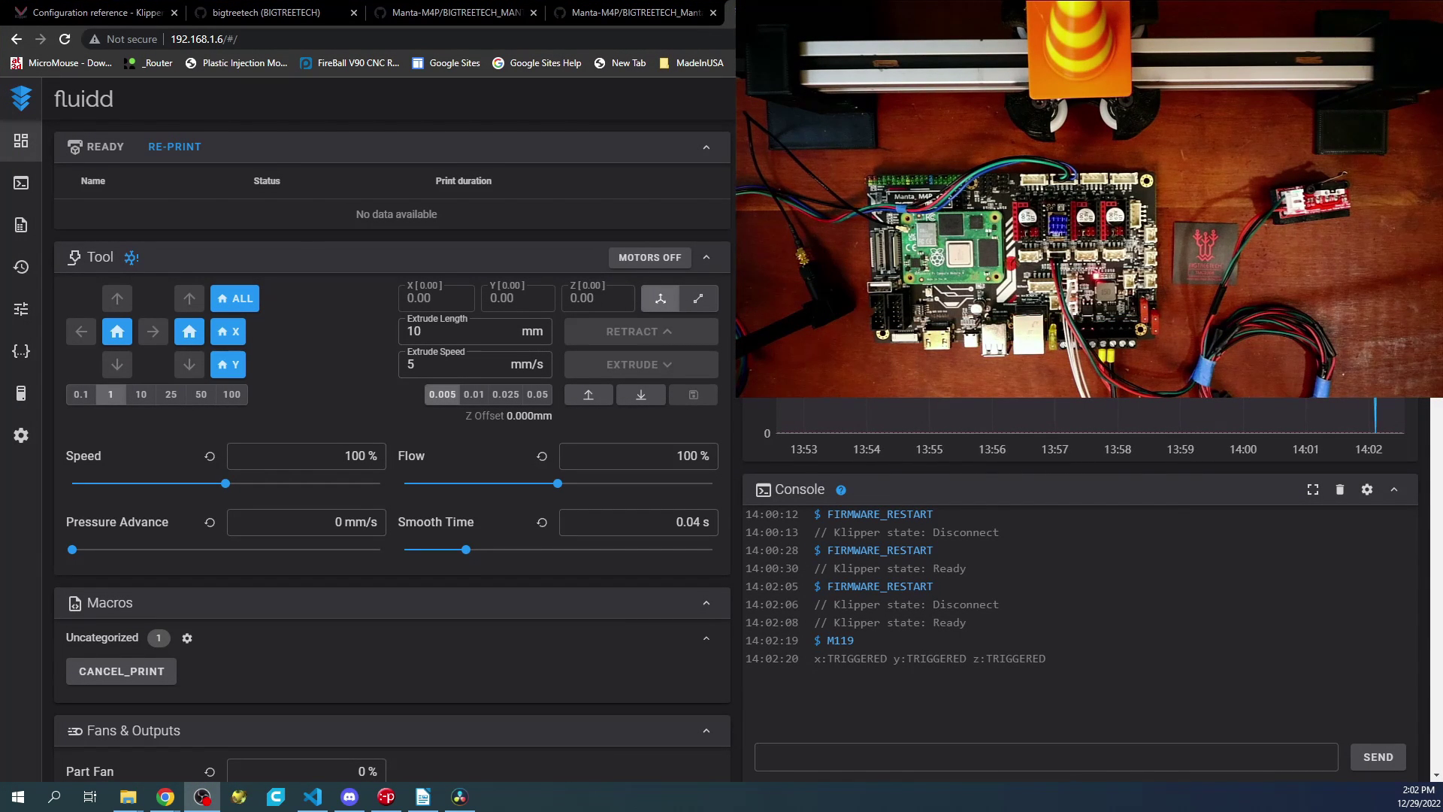
left_click(227, 332)
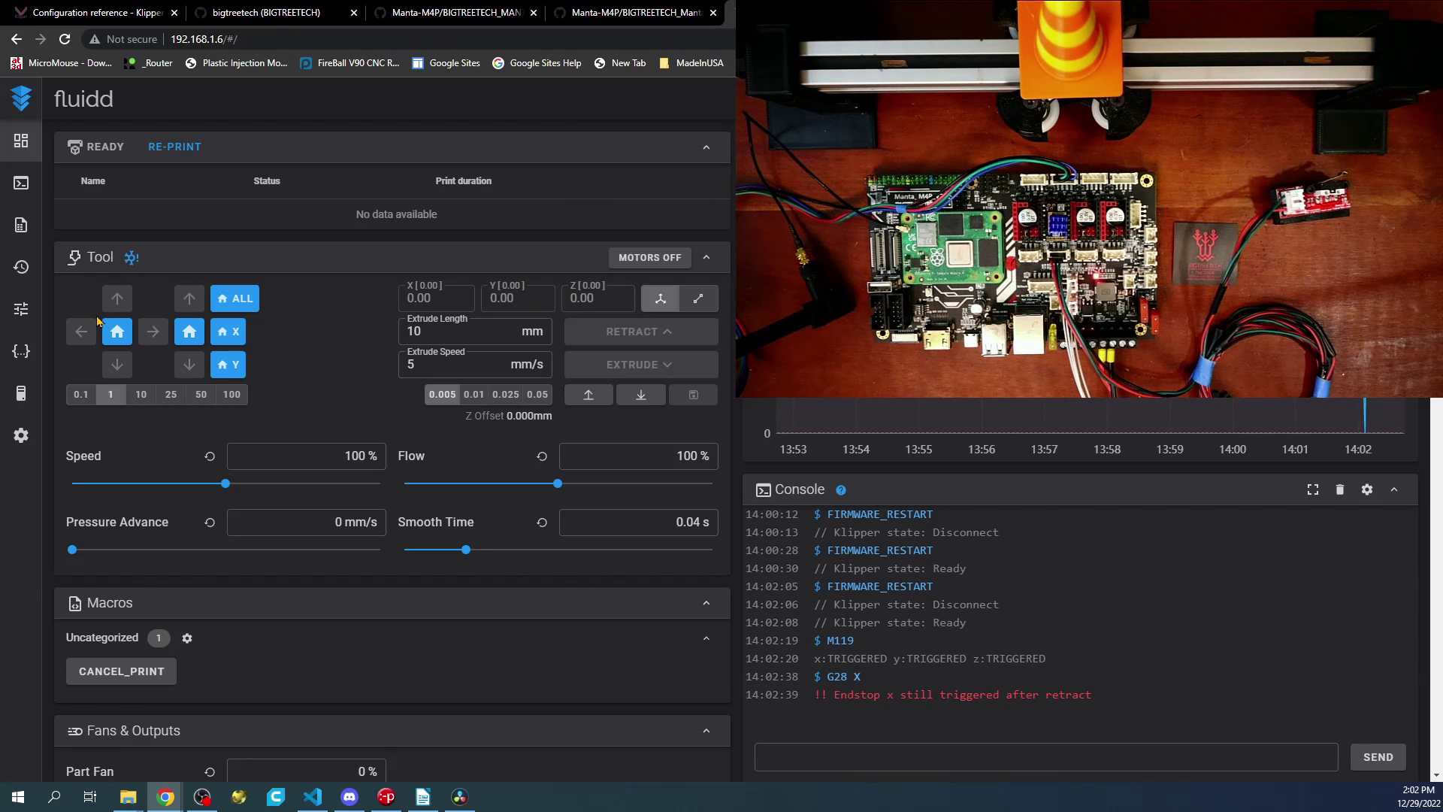
left_click(21, 351)
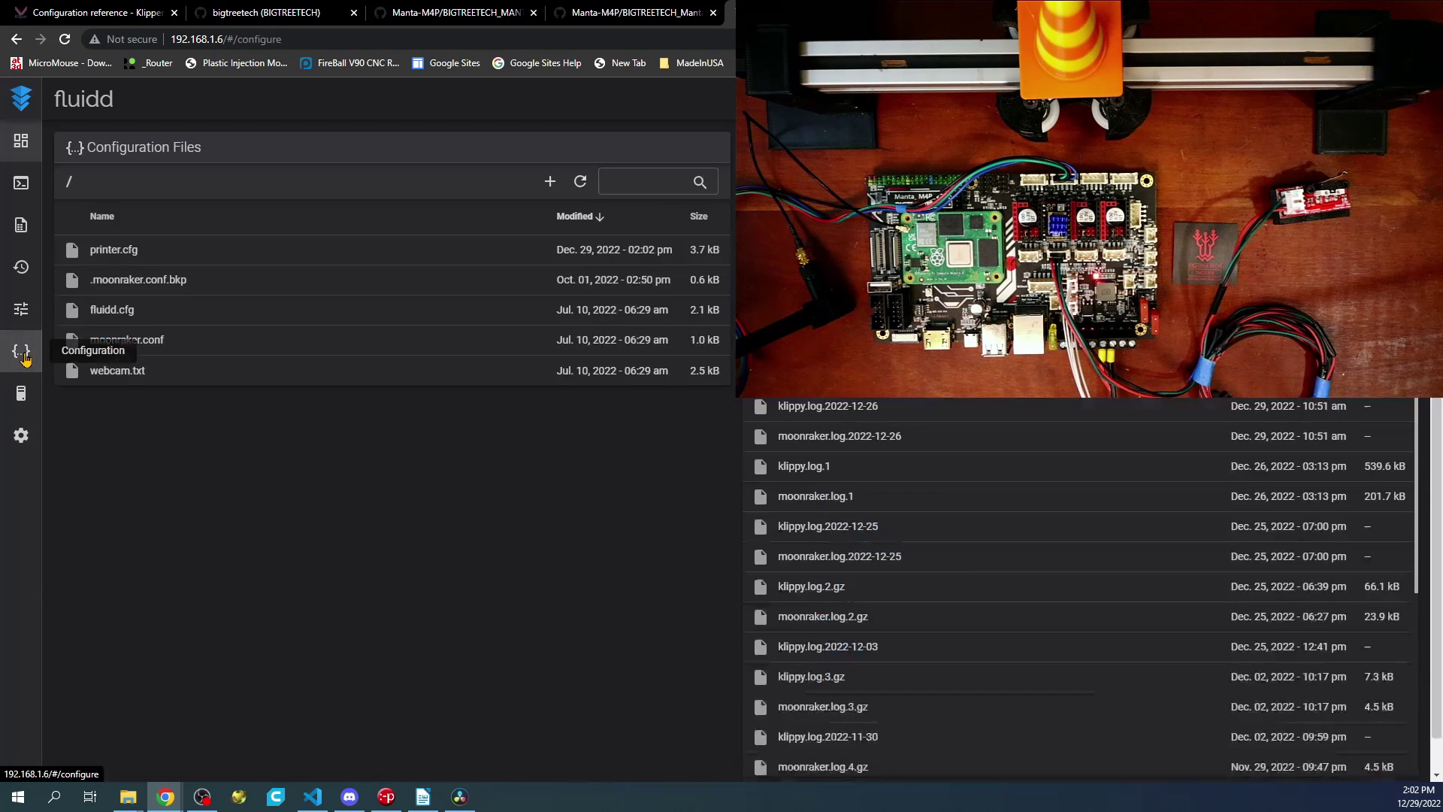
- Invert the stepper_x endstop_pin to ^!PC0 in printer.cfg and save with a restart
left_click(113, 250)
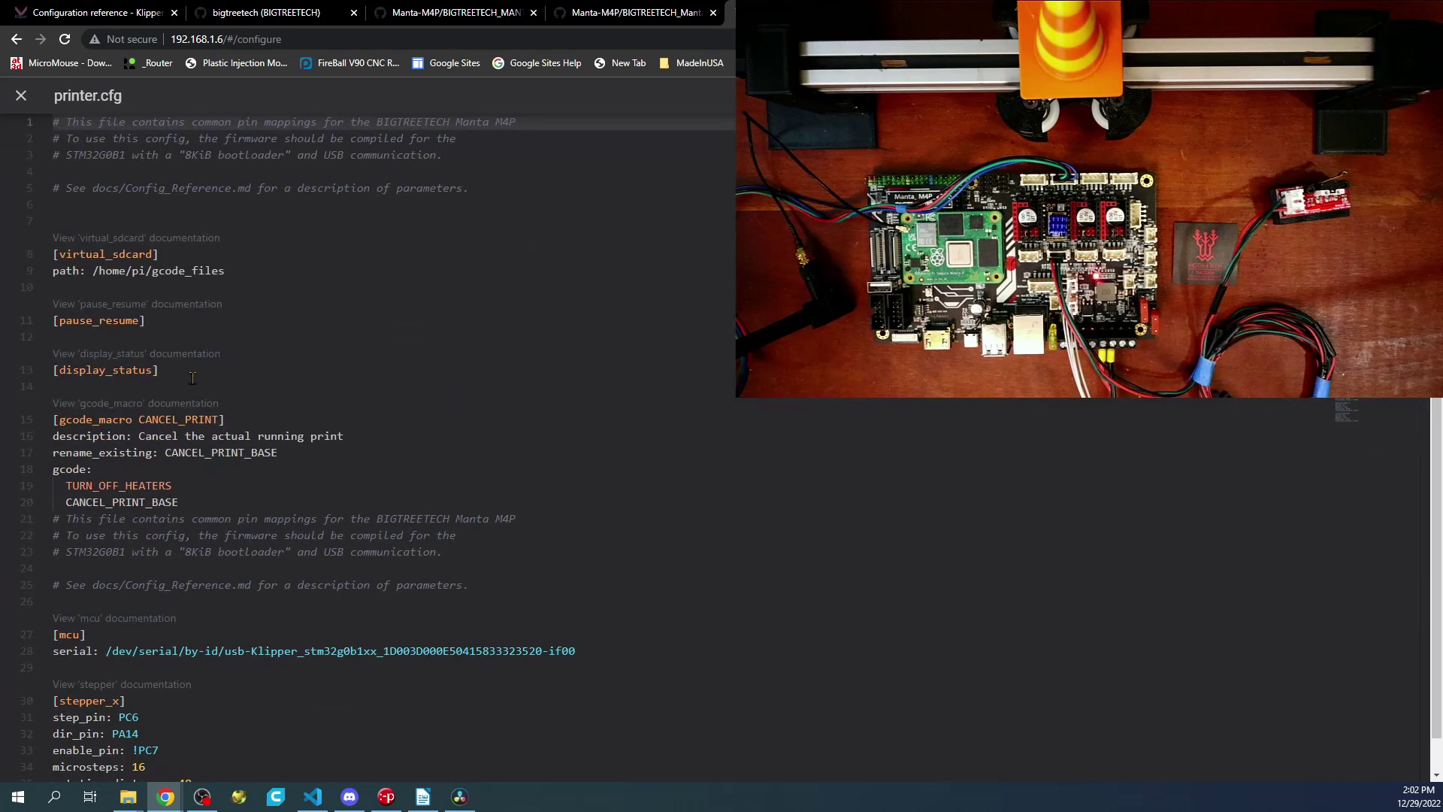
scroll(159, 500, "down", 2)
scroll(159, 500, "down", 2)
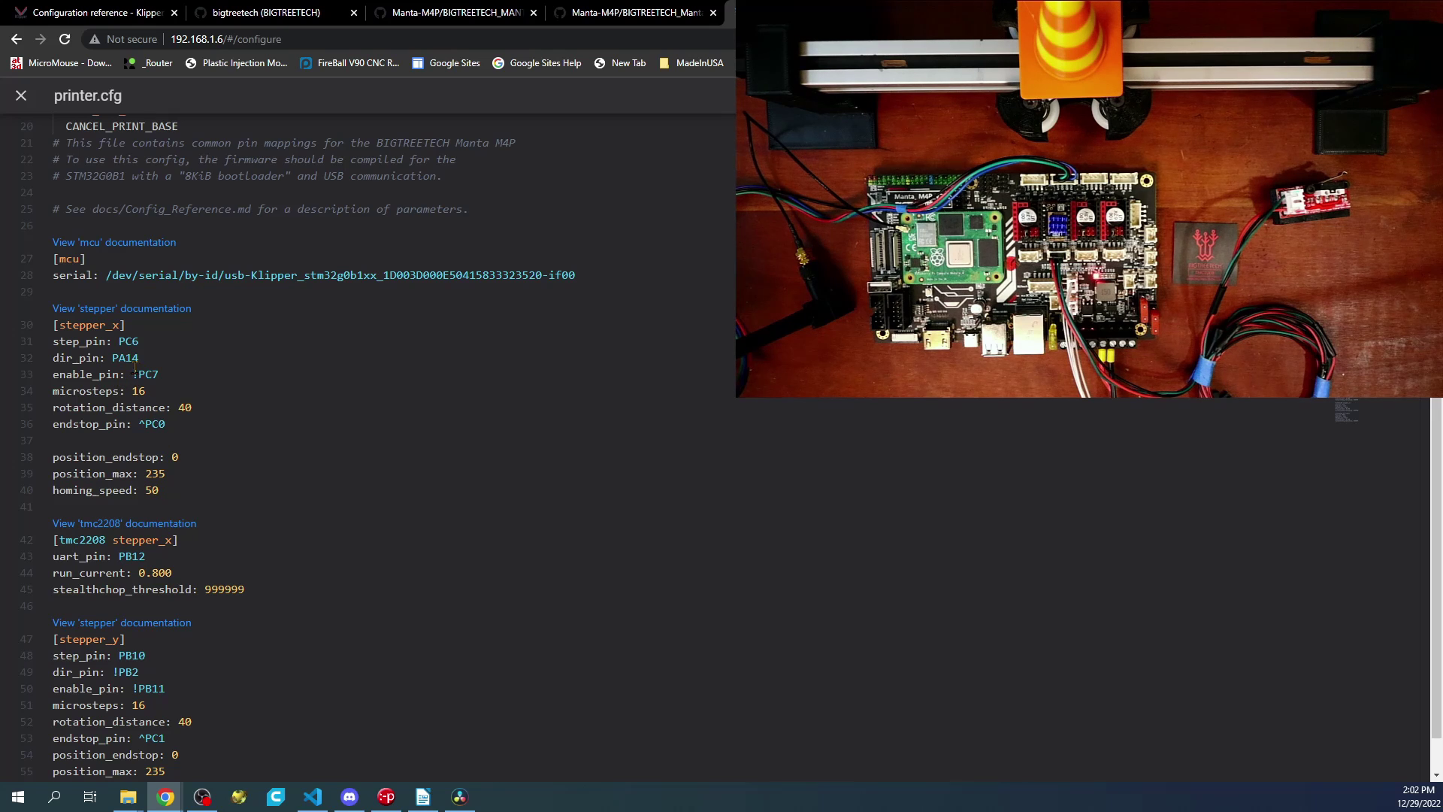
left_click(185, 384)
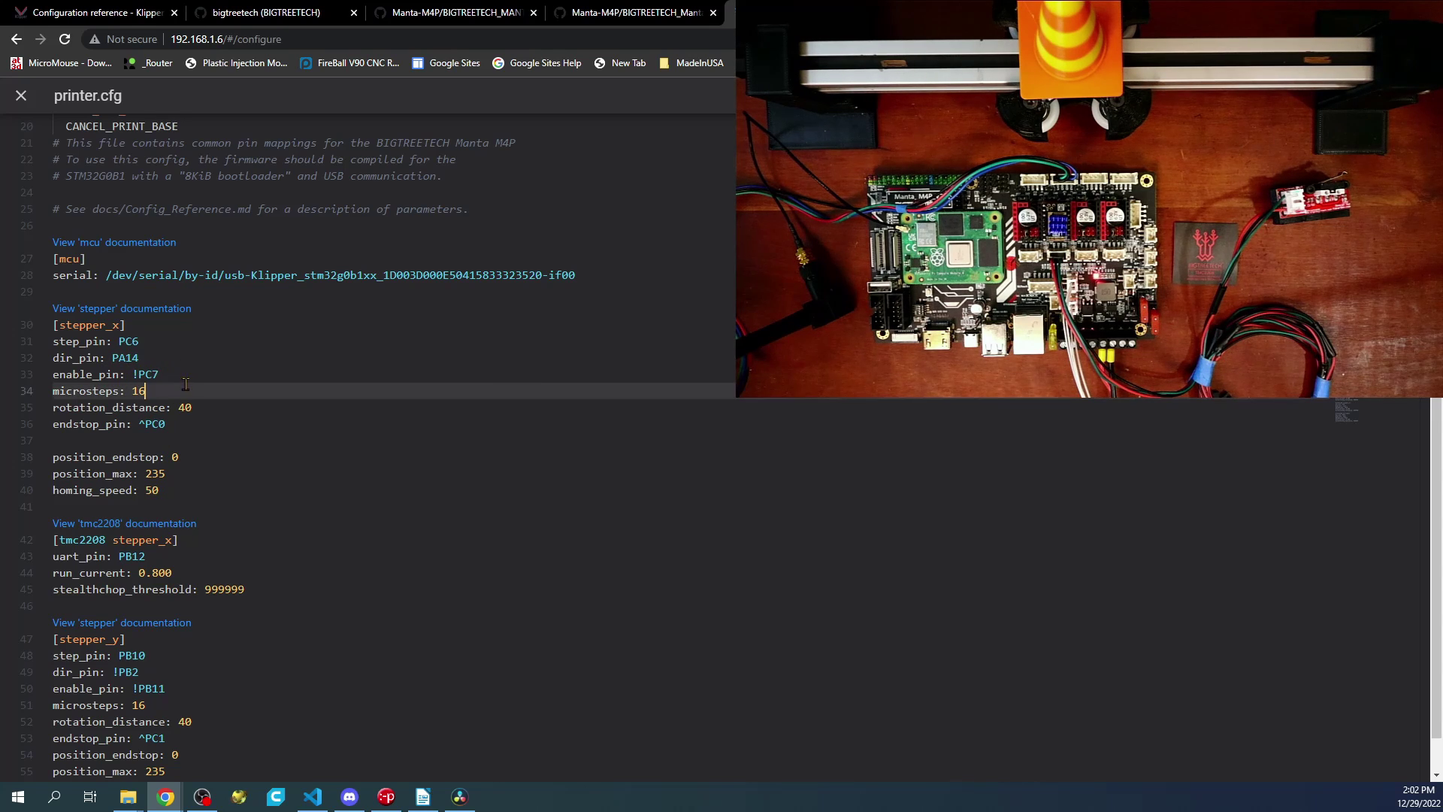
left_click(146, 426)
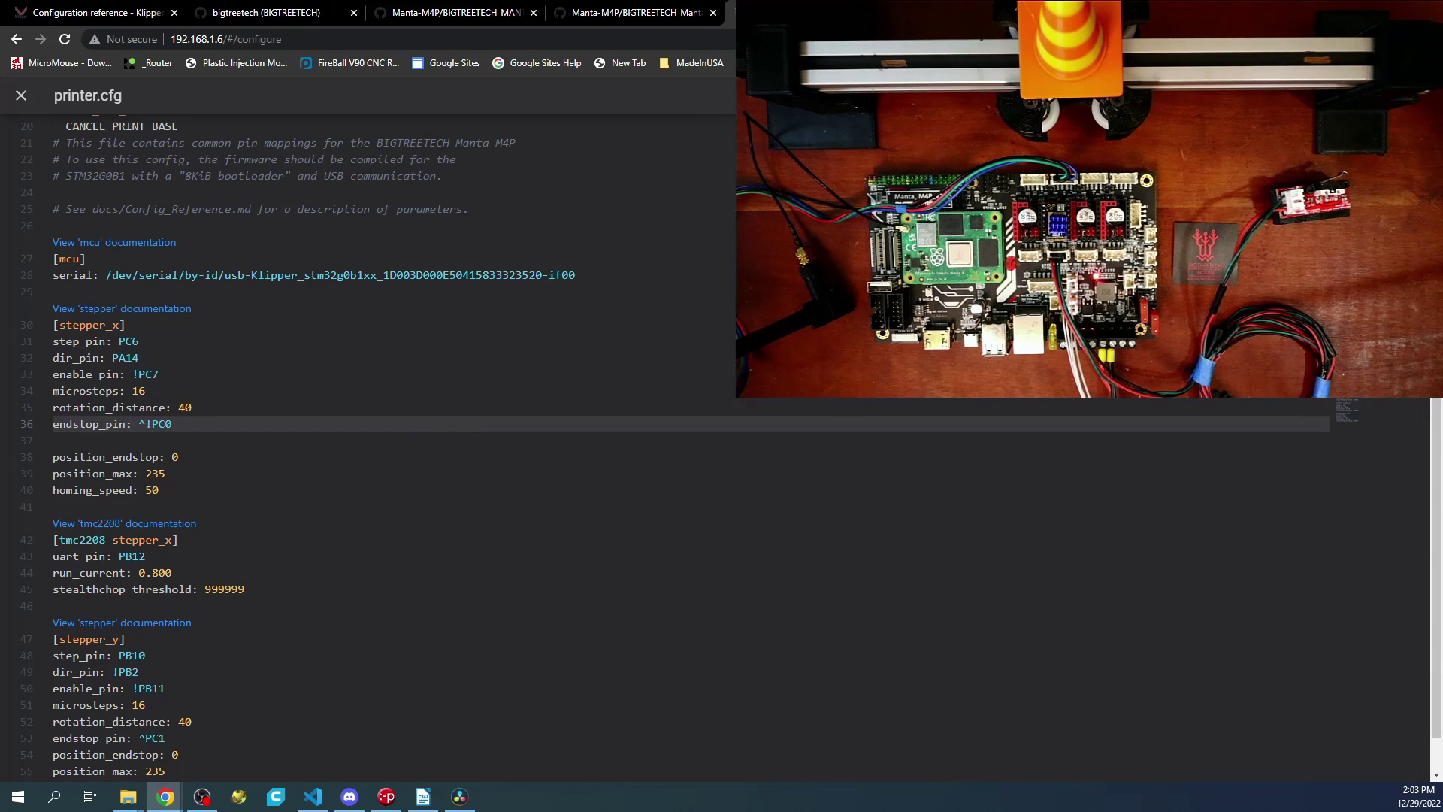
key("ctrl+s")
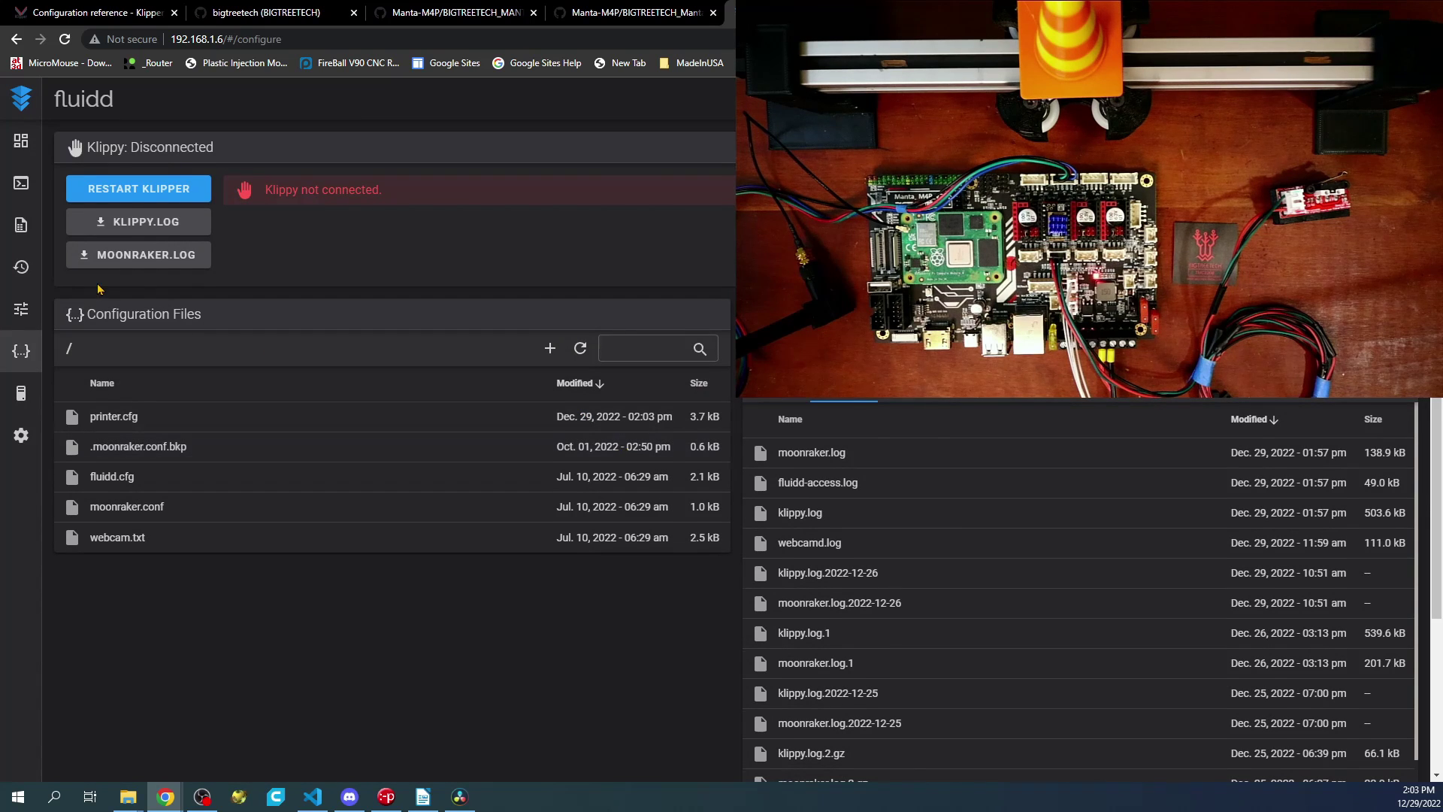
- Send M119 in the console and confirm the X endstop now reads open
left_click(16, 183)
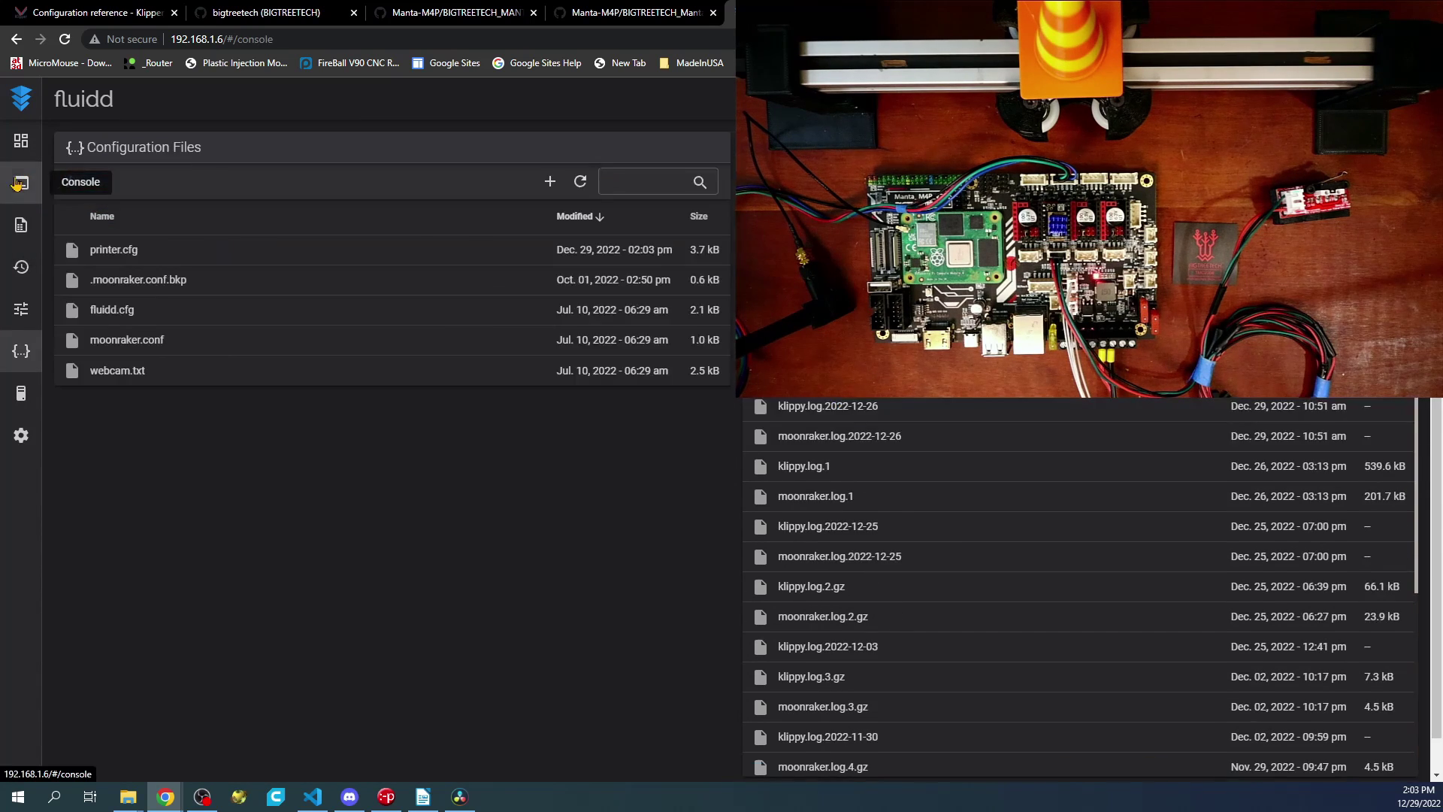
left_click(310, 712)
type("M119")
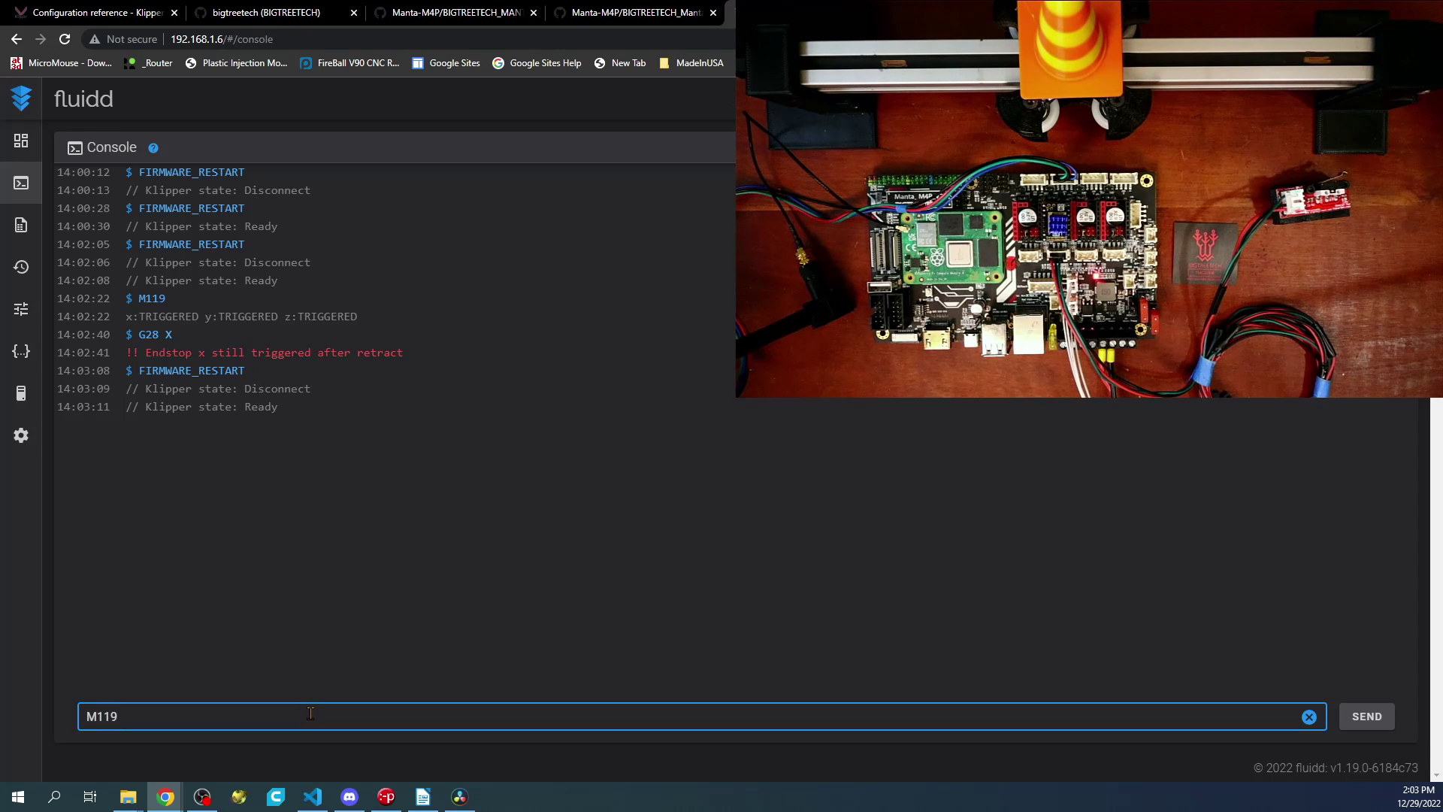
key("Return")
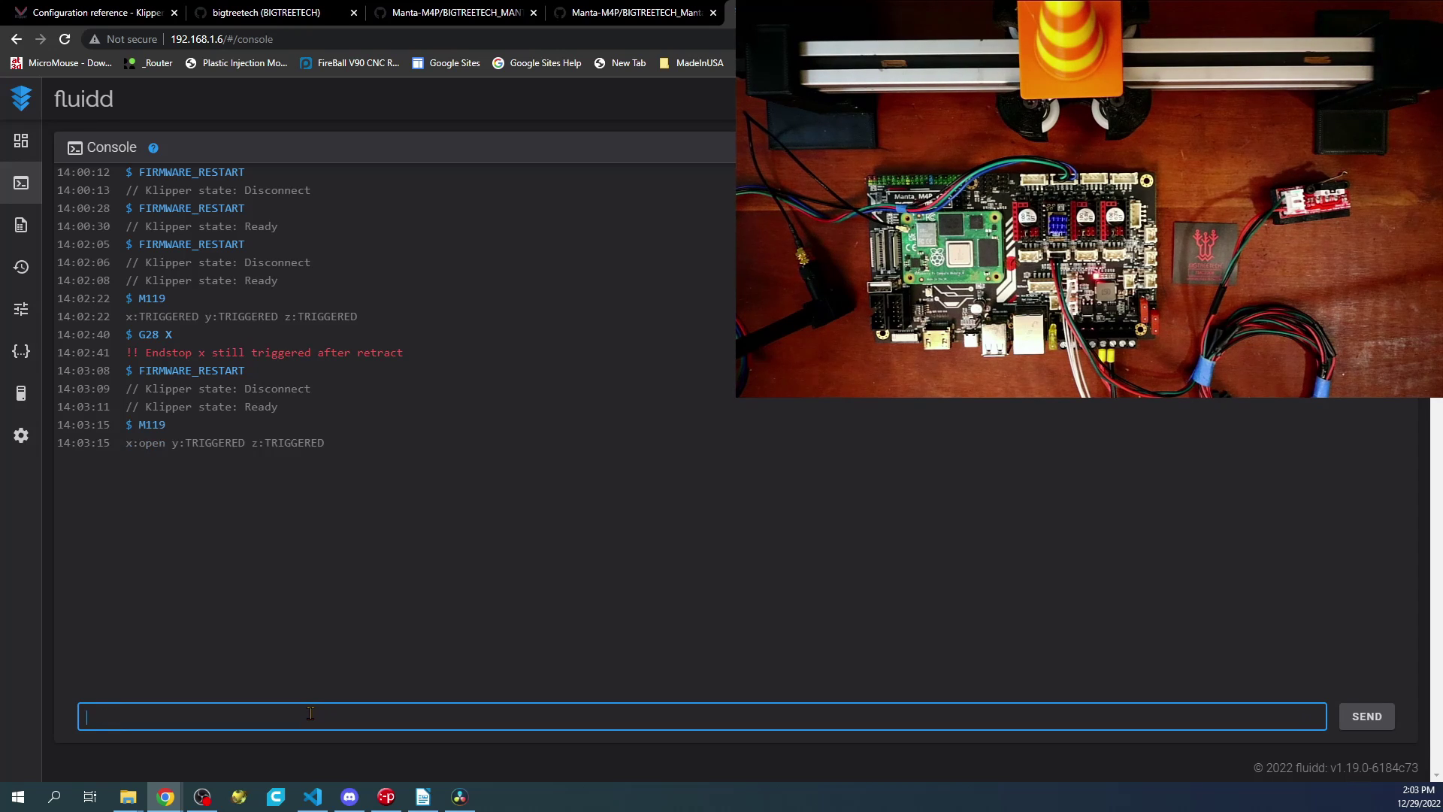
left_click_drag(174, 444, 132, 440)
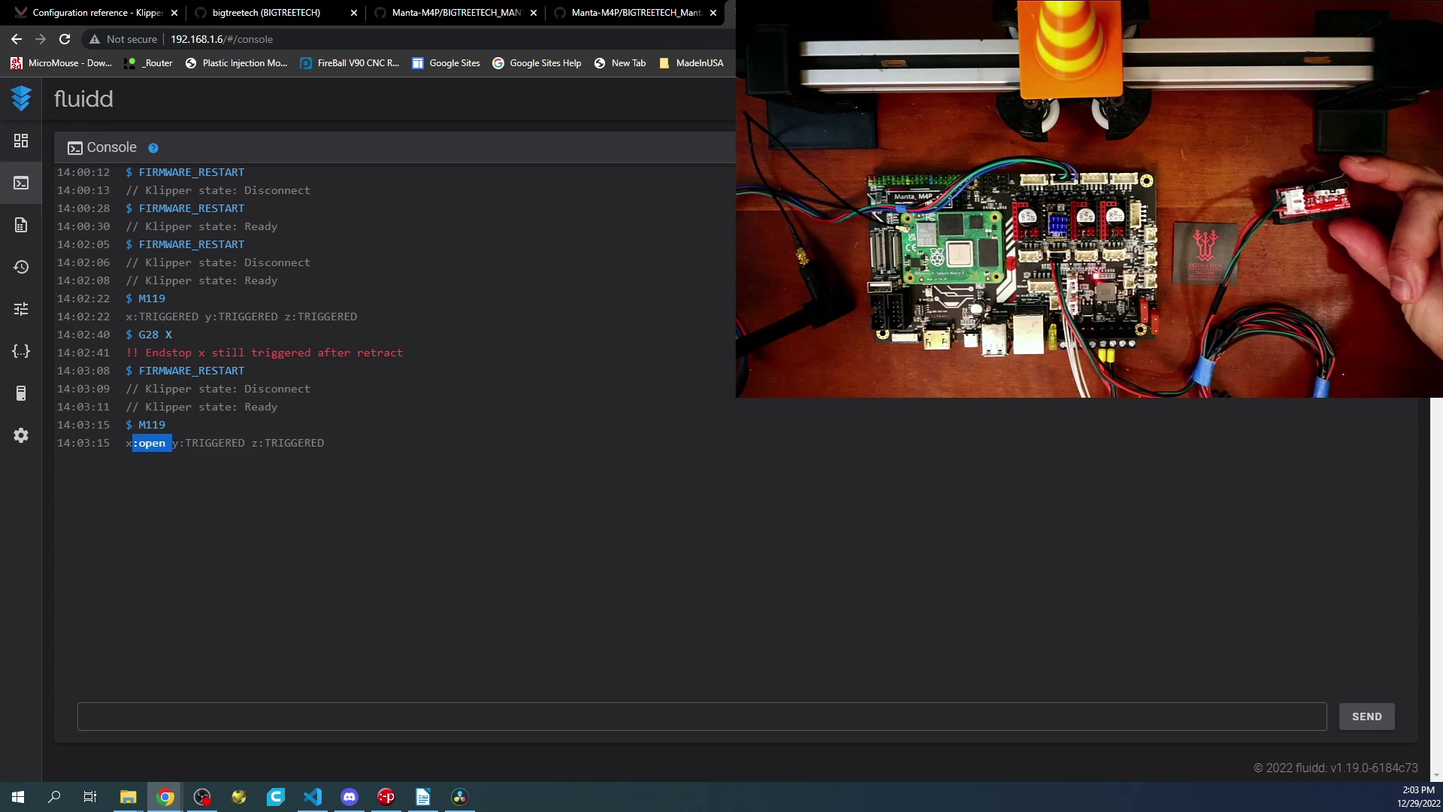
- Home the X axis twice from the dashboard; both attempts report no trigger on x
left_click(21, 141)
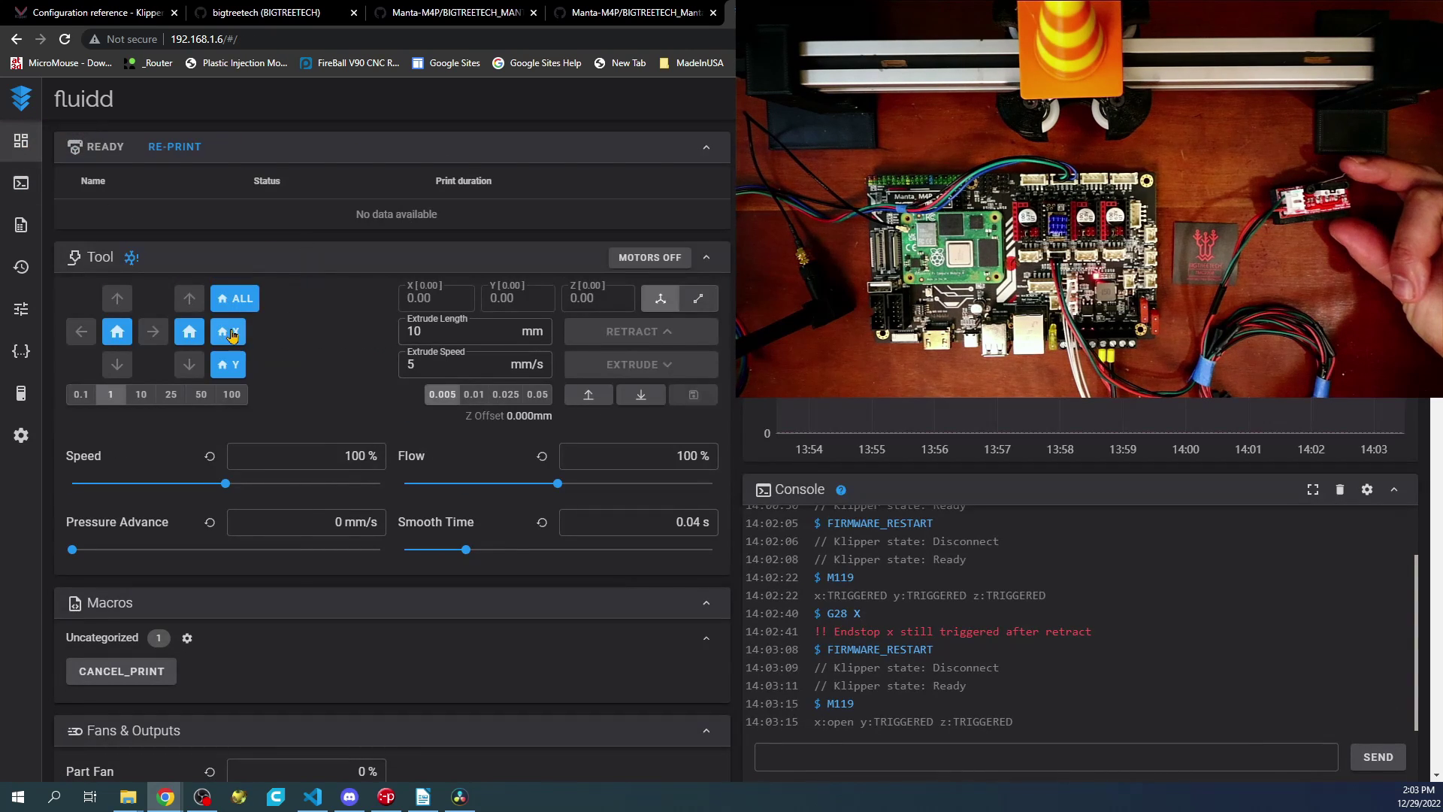
left_click(232, 332)
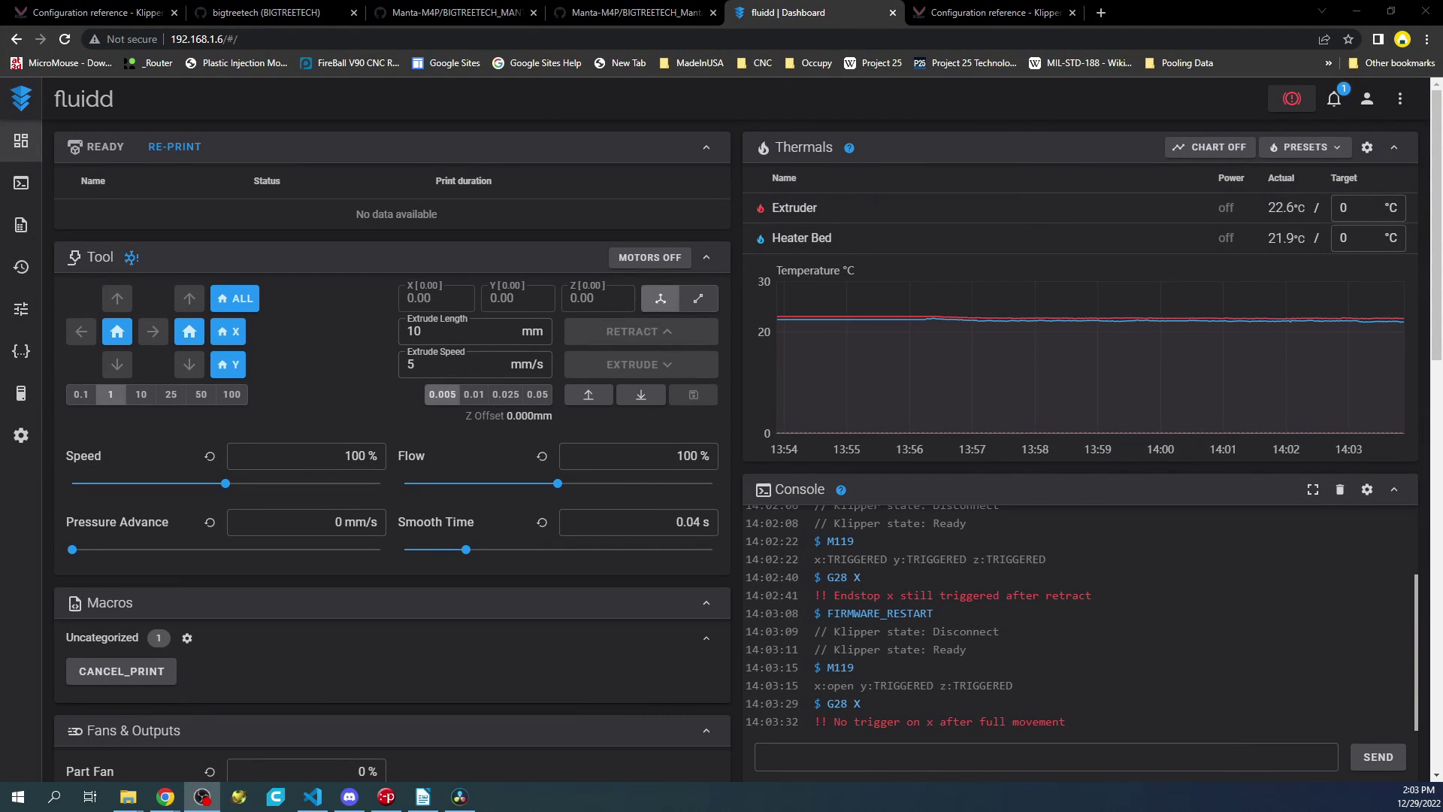
left_click(228, 334)
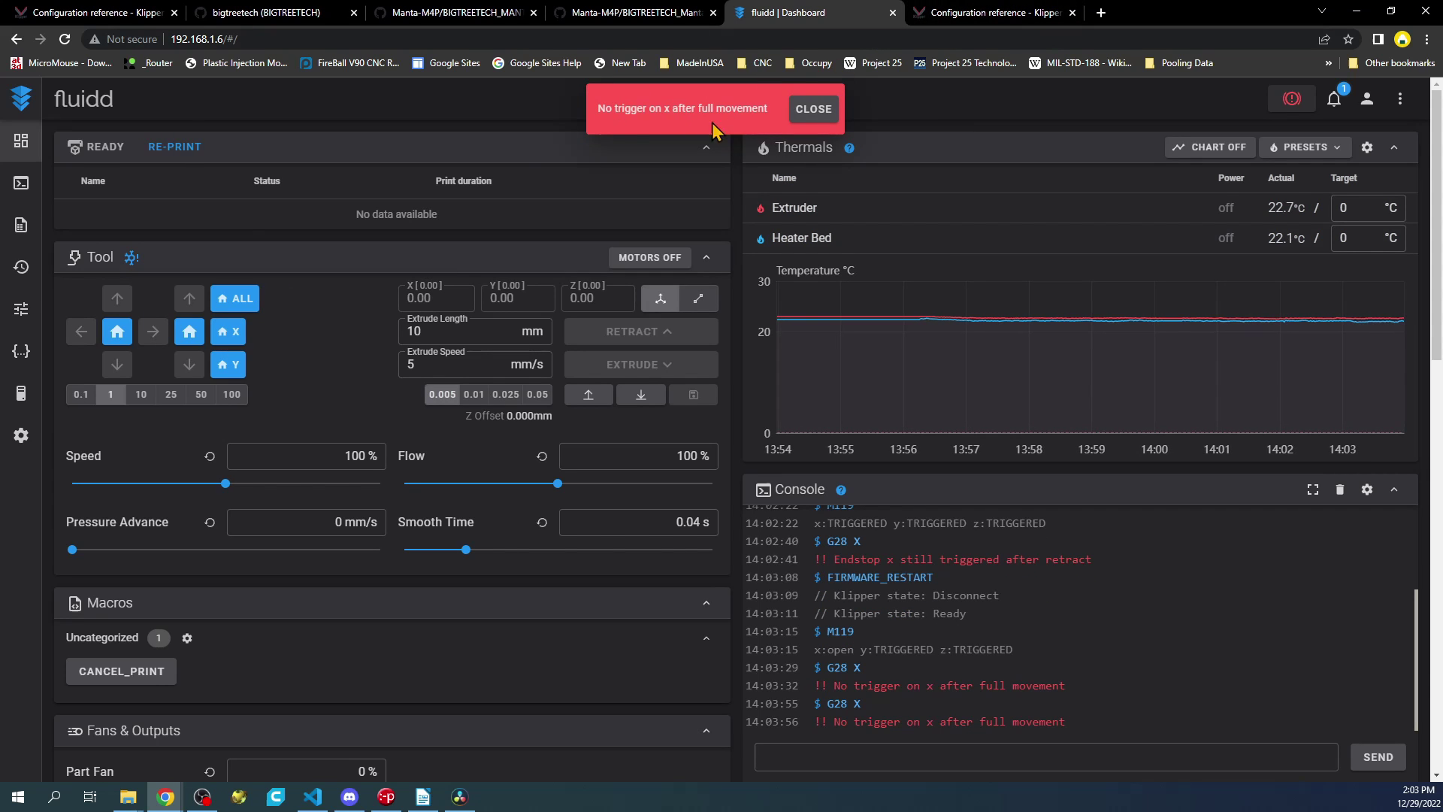
- Paste homing_retract_dist: 0 on line 37 under the stepper_x endstop_pin, then save with a restart
left_click(30, 346)
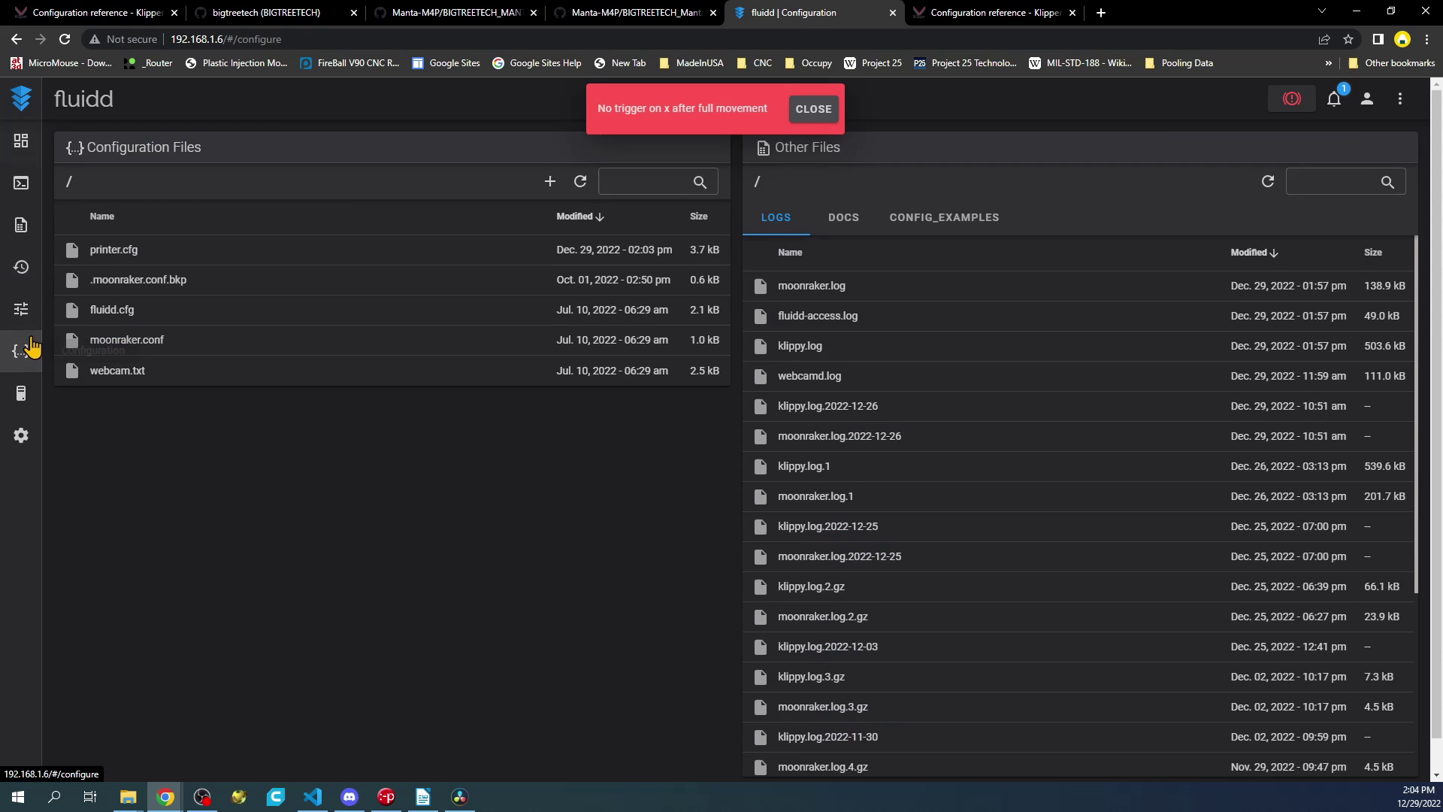
left_click(105, 249)
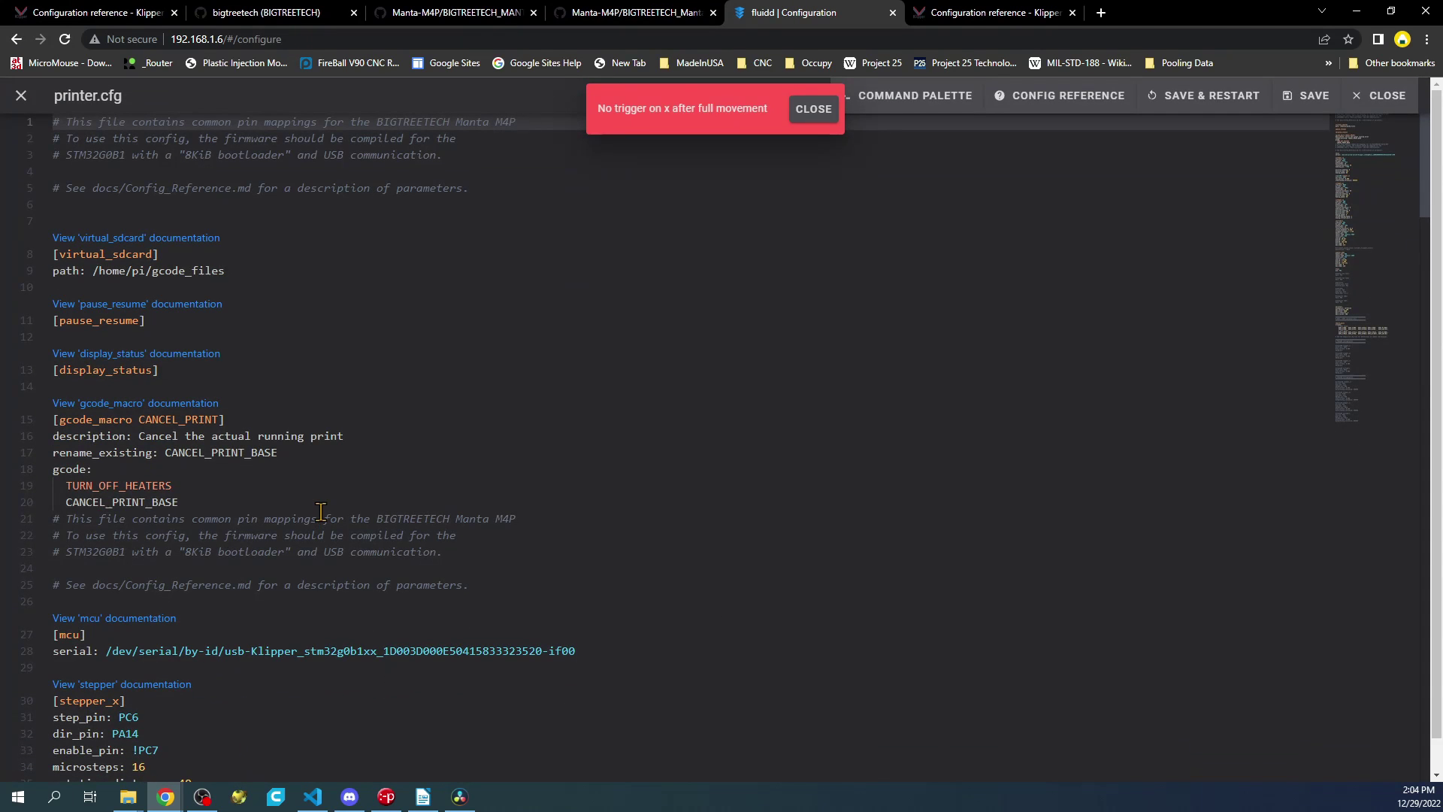
left_click(814, 109)
scroll(547, 551, "down", 2)
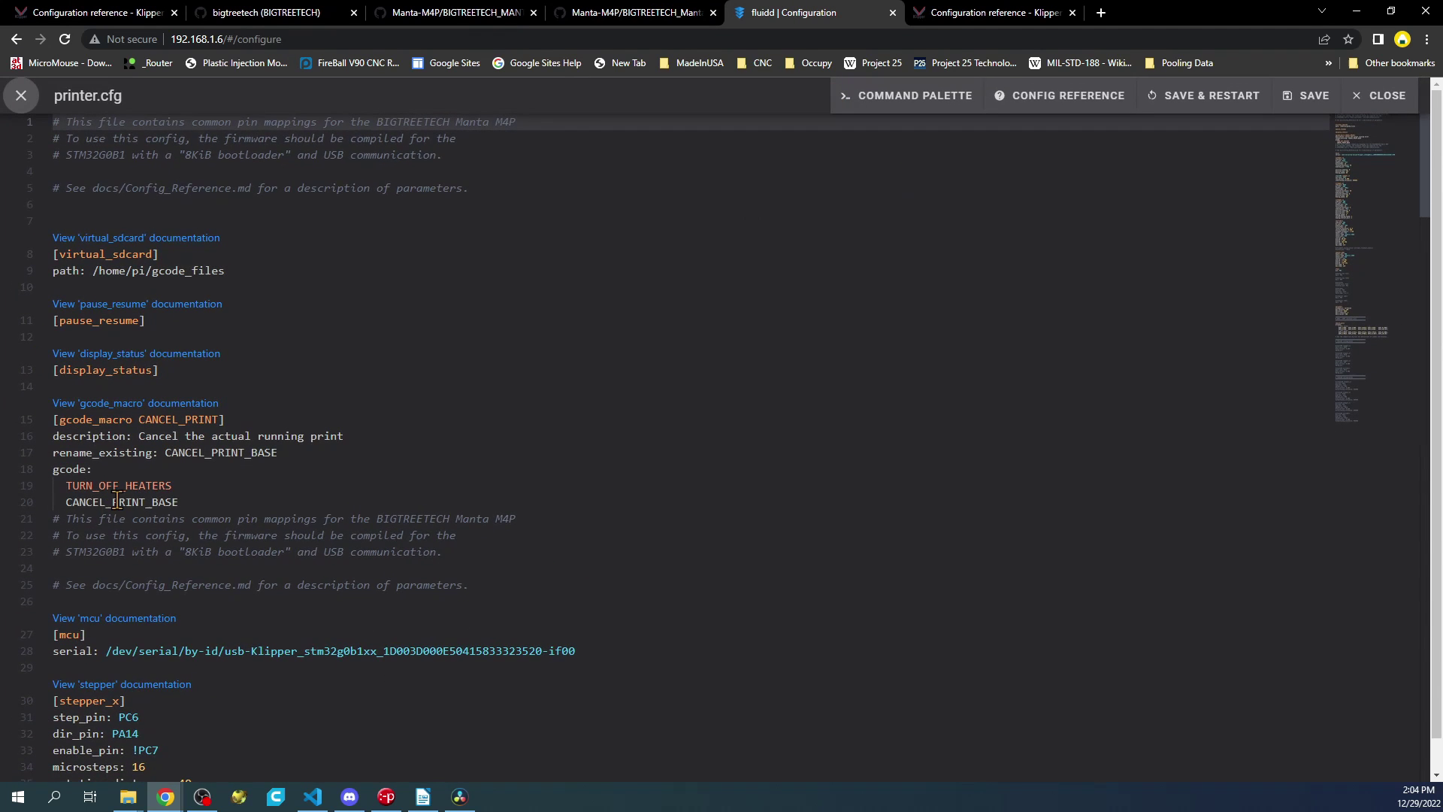
scroll(180, 525, "down", 4)
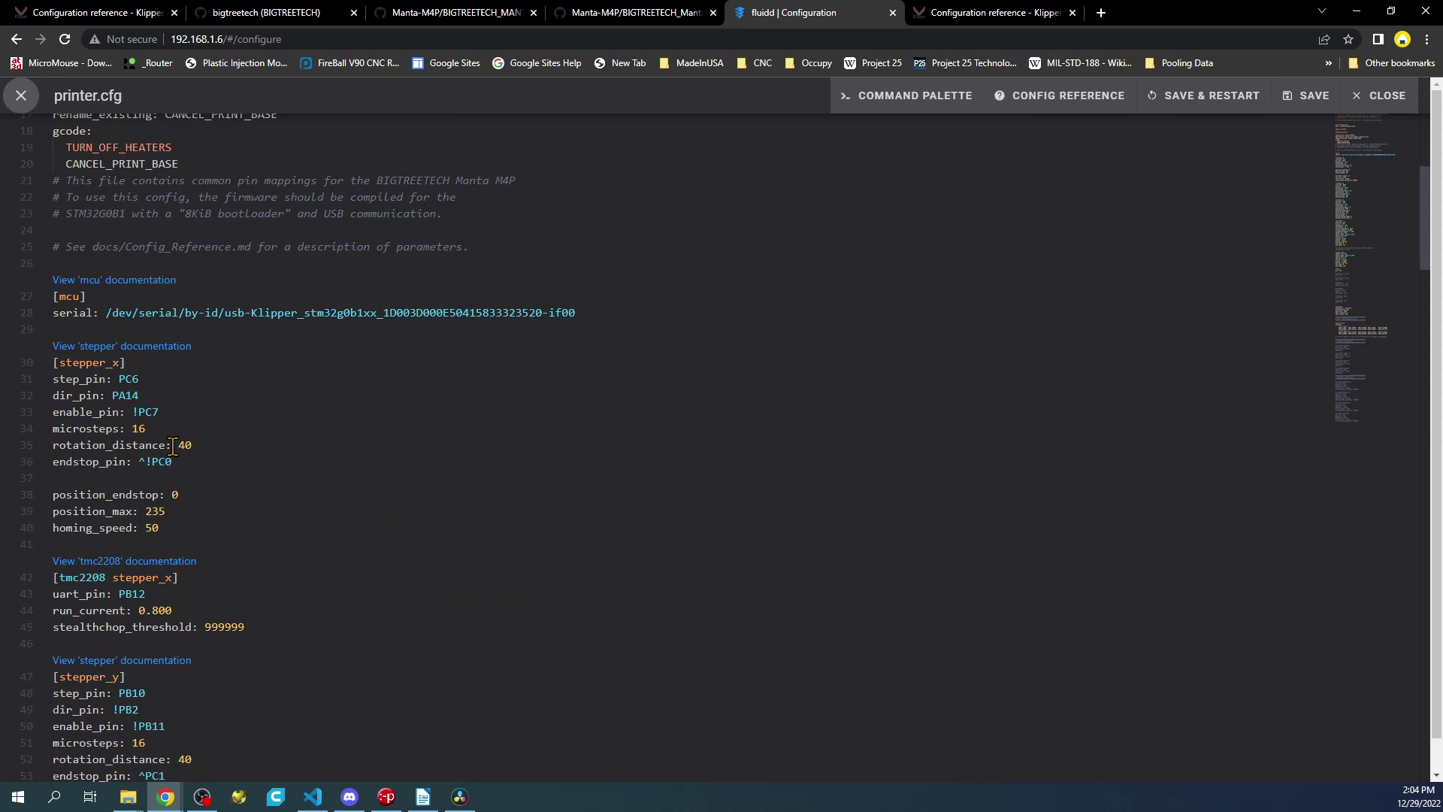
left_click(181, 479)
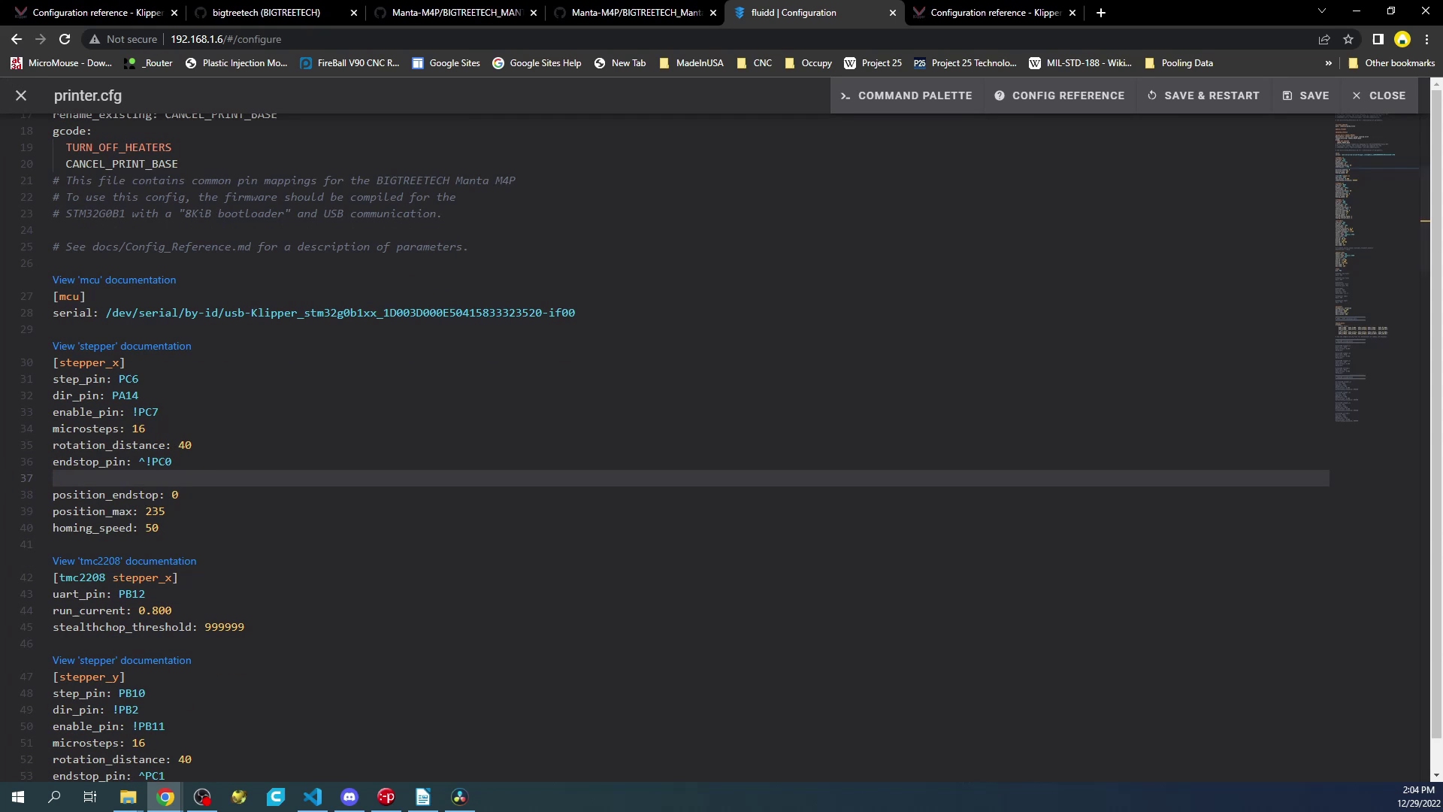
key("alt+Tab")
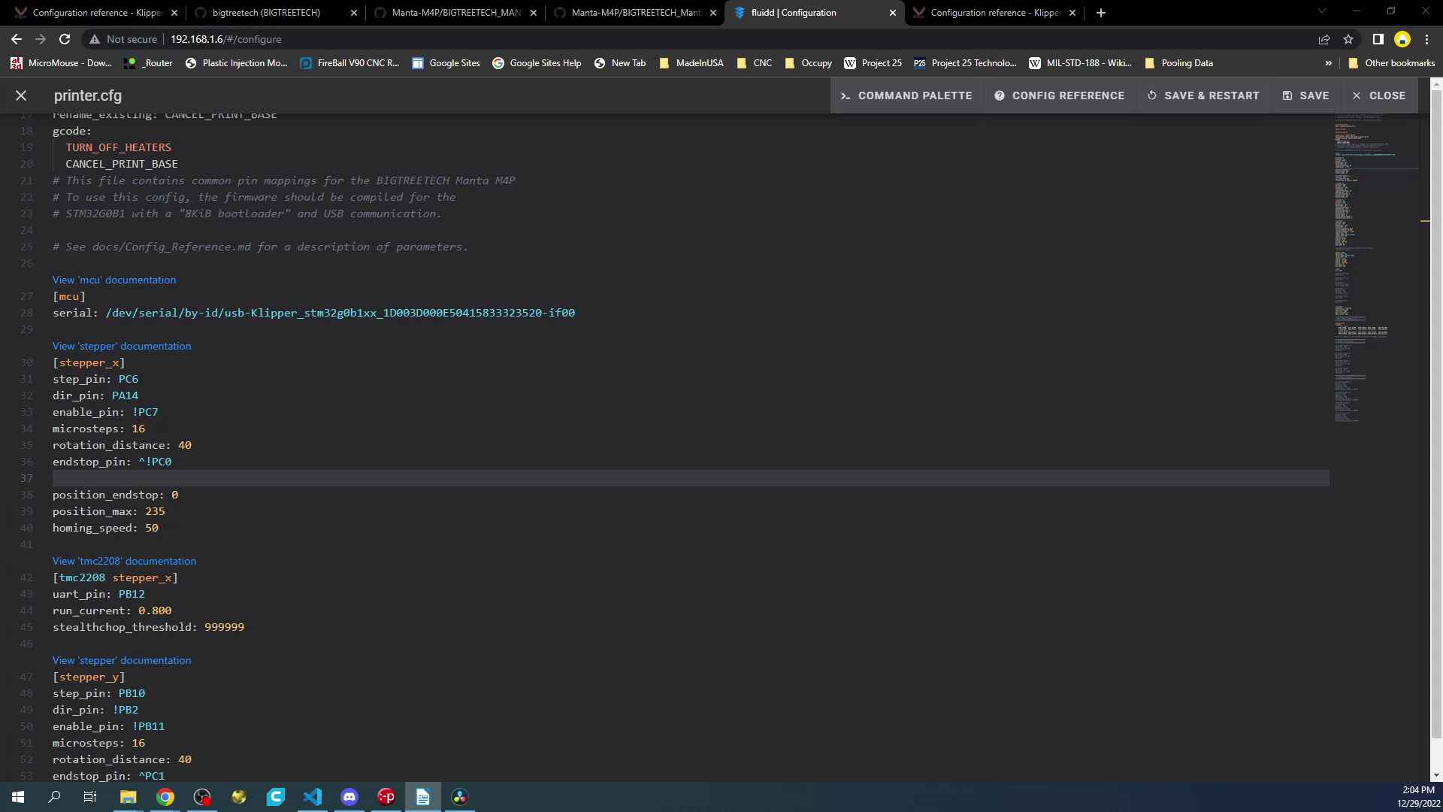
left_click(79, 478)
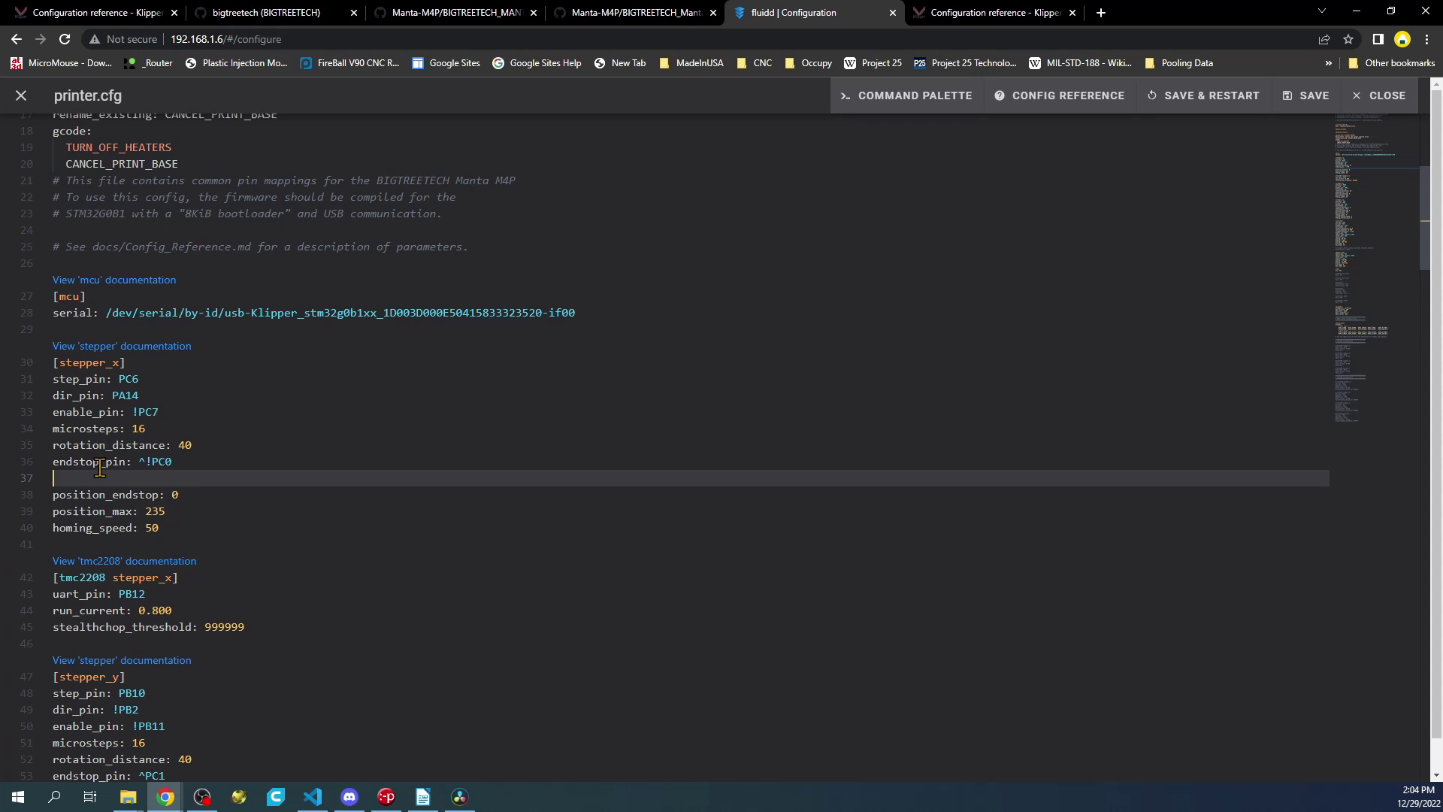
type("homing_retract_dist: 0")
left_click(1210, 96)
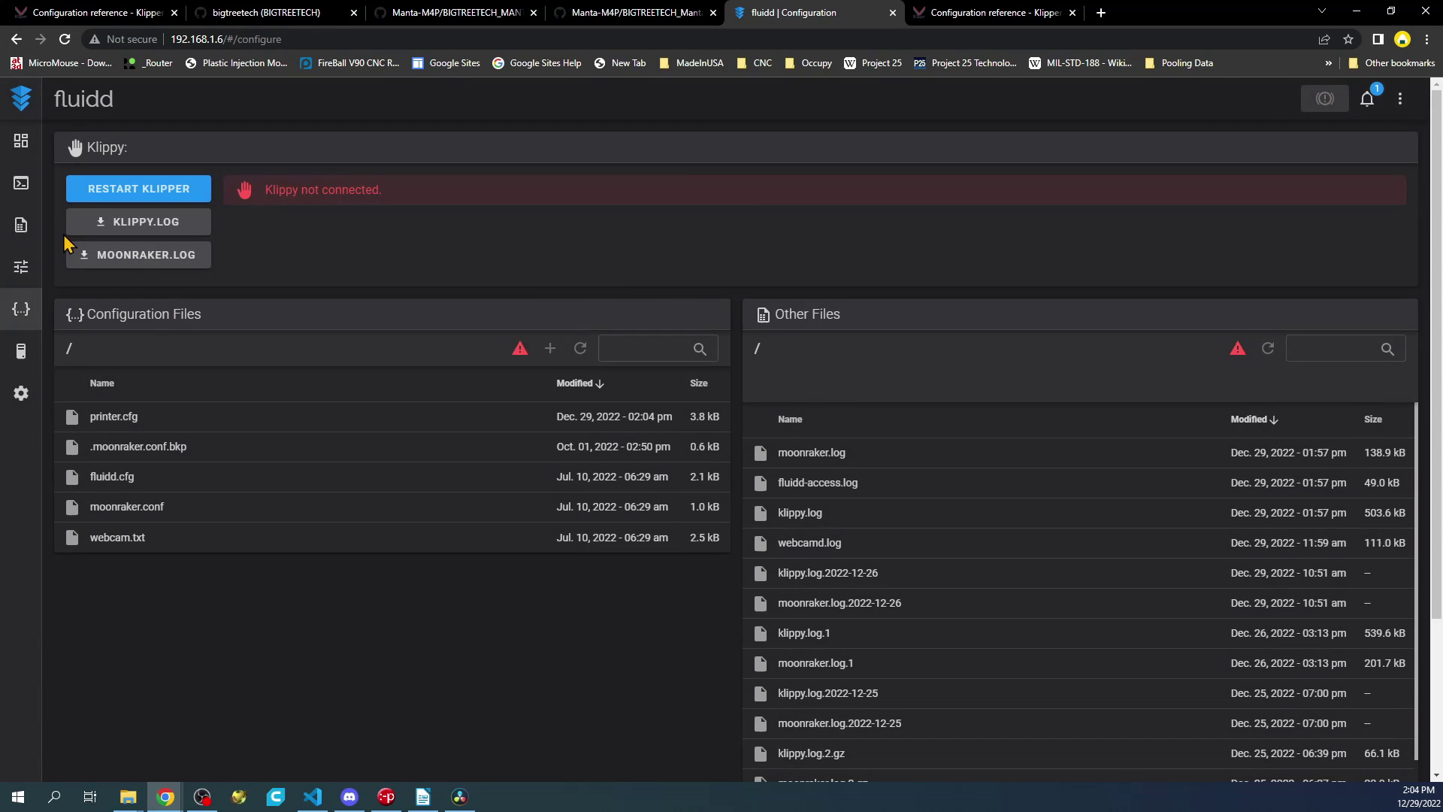
- Home the X axis from the dashboard and confirm G28 X completes without error
left_click(20, 145)
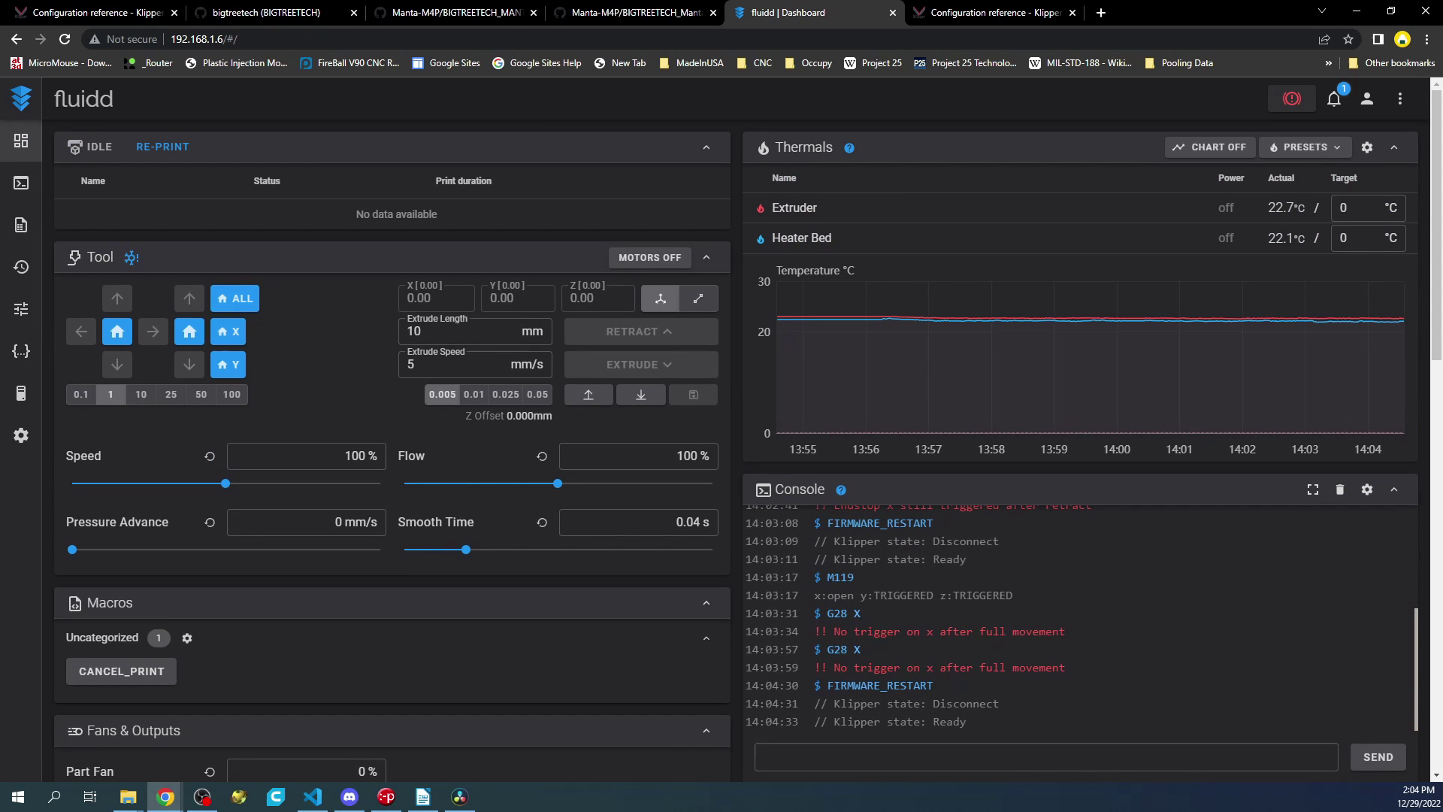
key("alt+Tab")
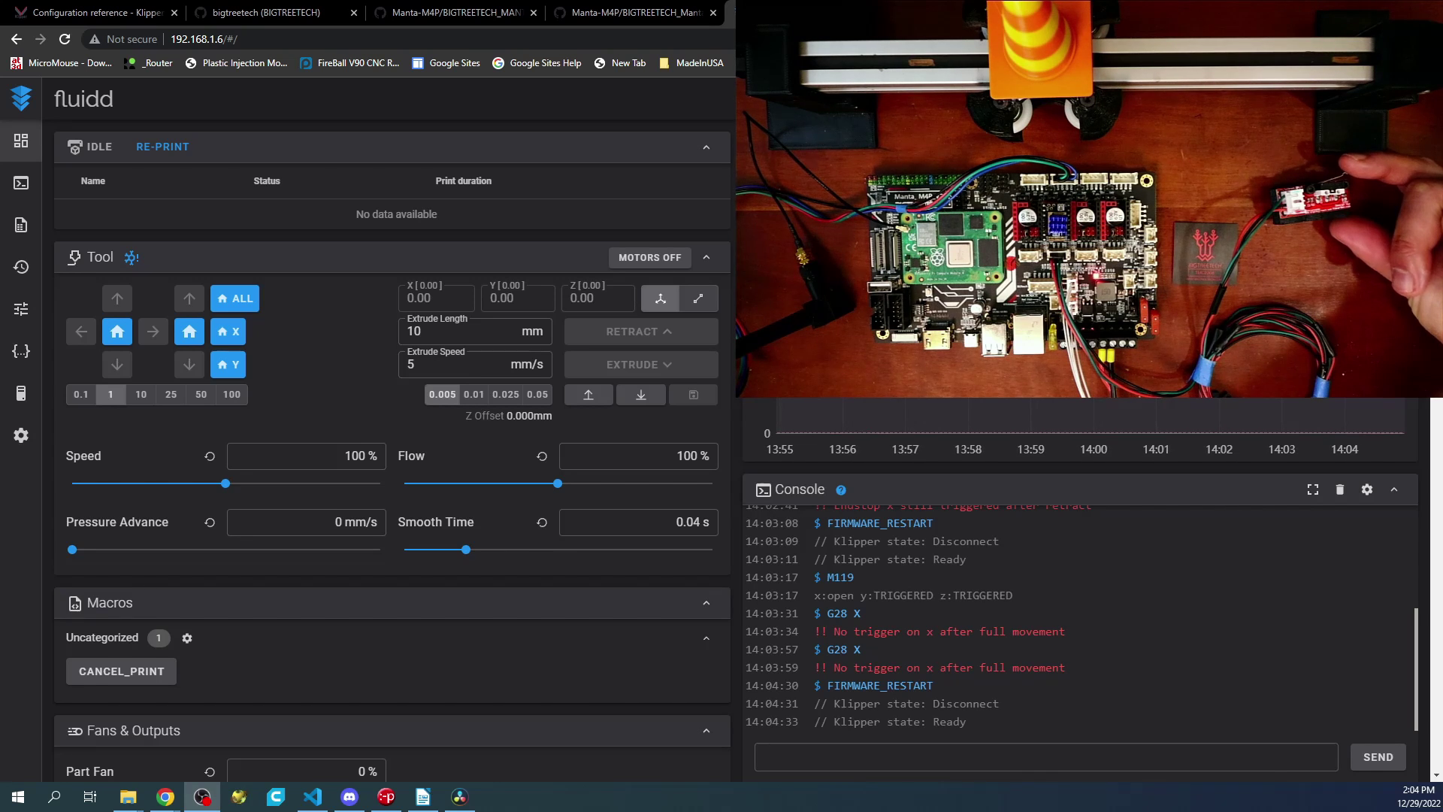
left_click(237, 337)
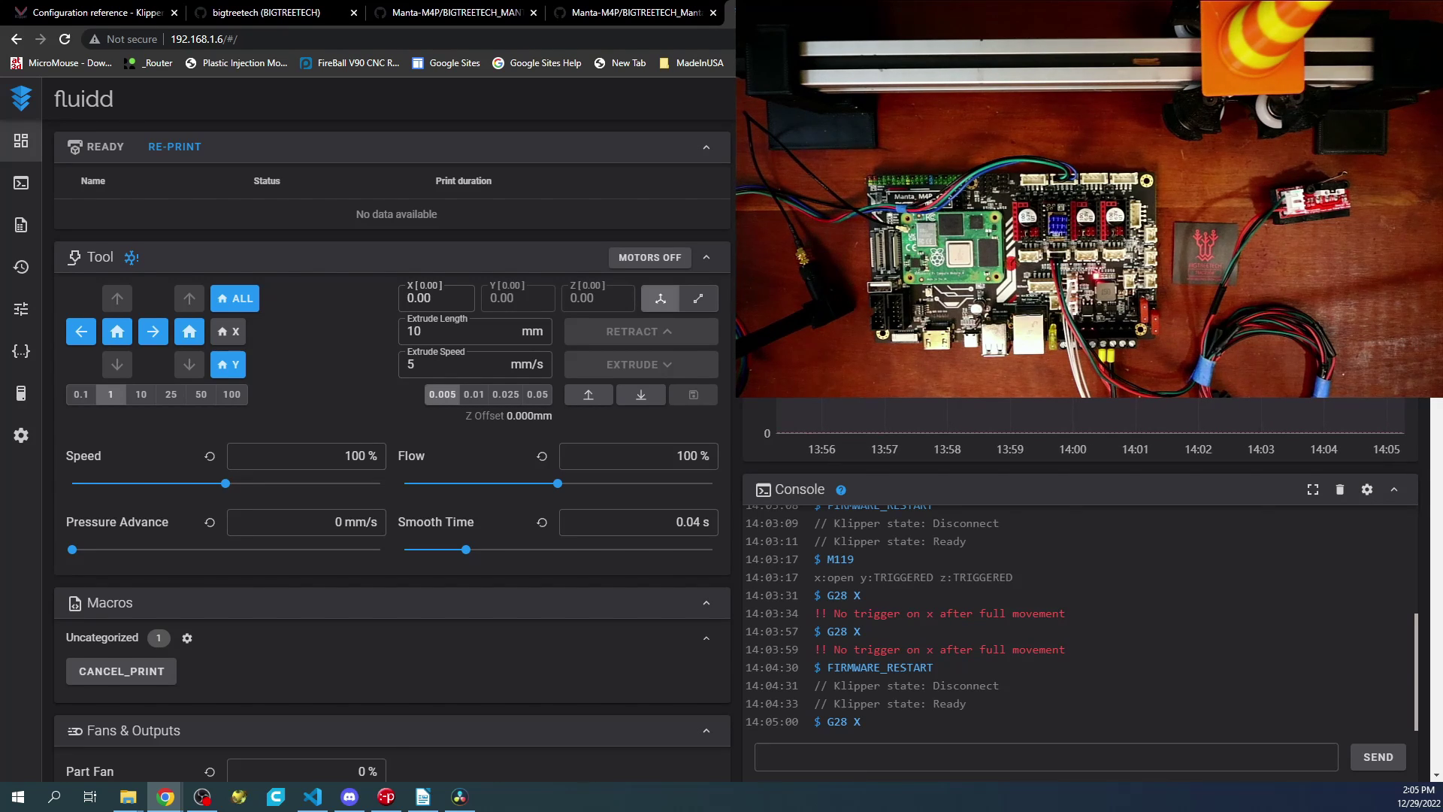
key("alt+Tab")
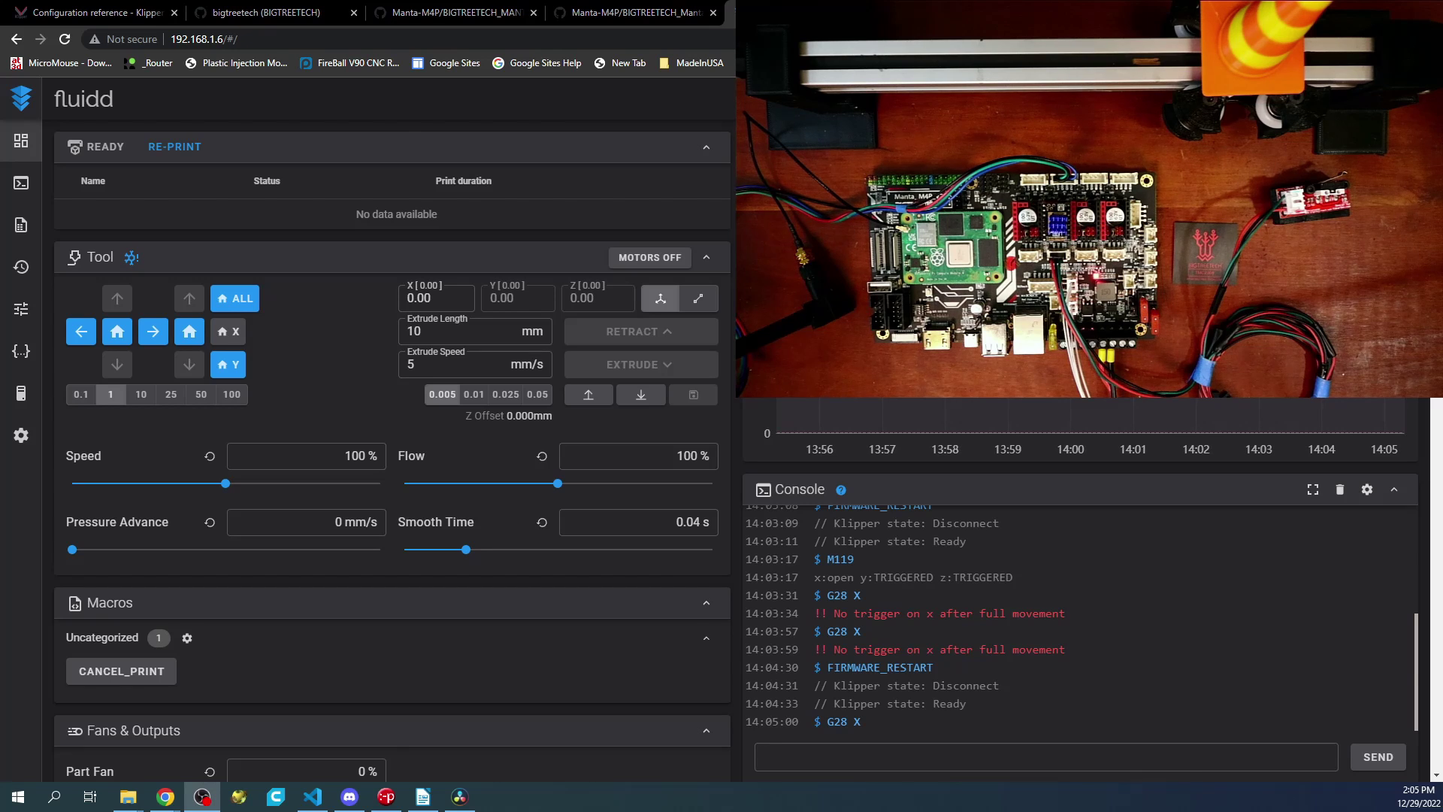
- Change the stepper_x dir_pin to !PA14 in printer.cfg and save with a restart
left_click(22, 352)
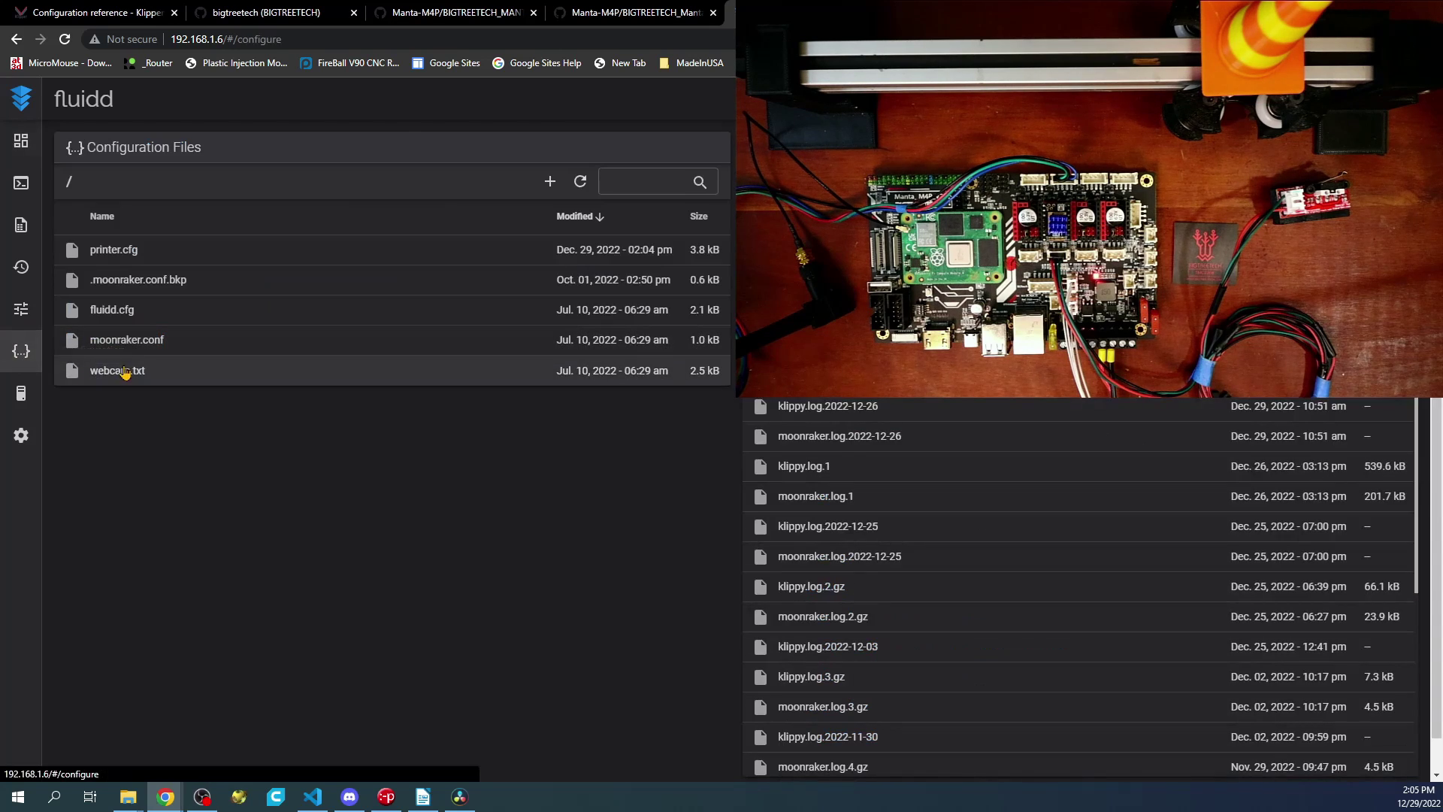
left_click(114, 250)
scroll(192, 406, "down", 4)
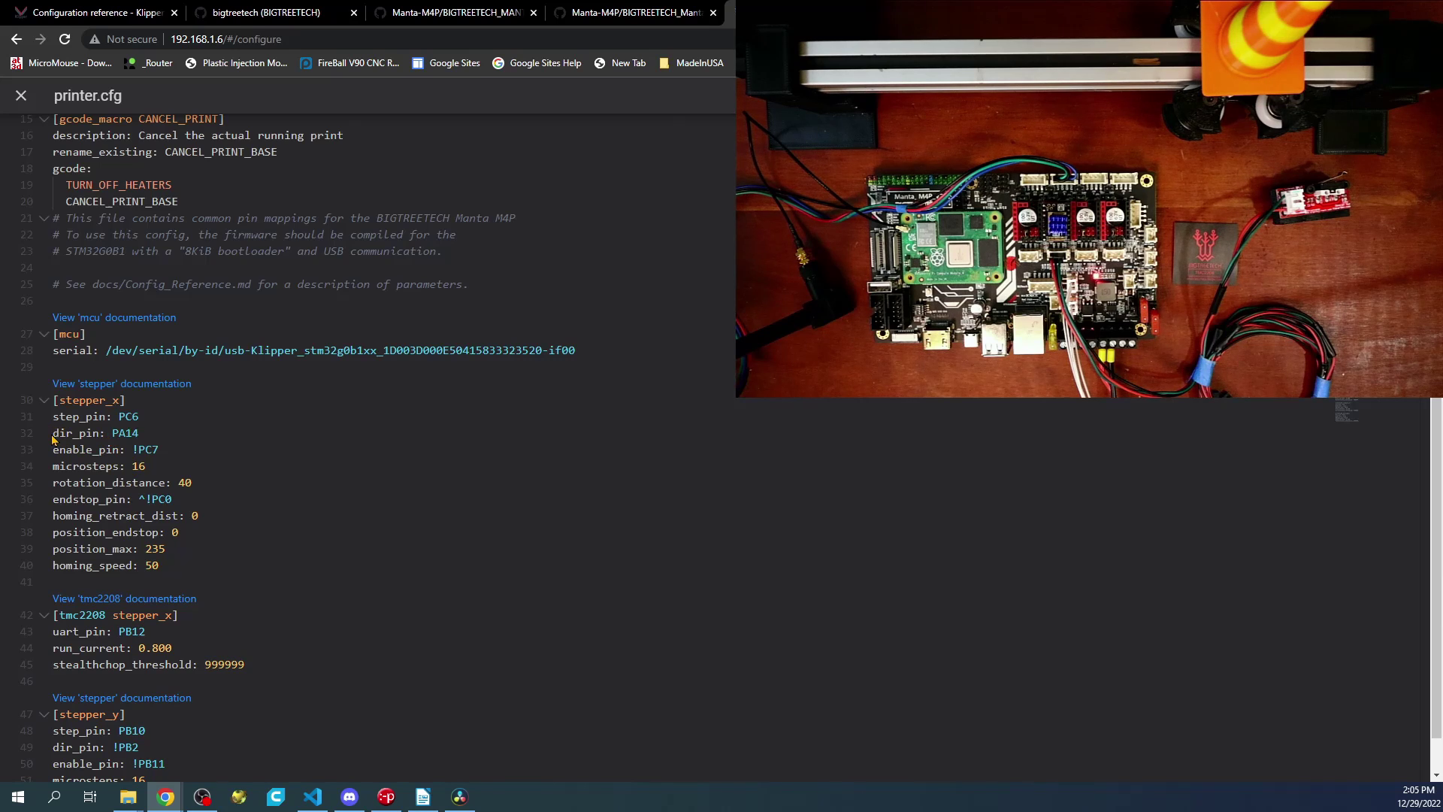
left_click_drag(53, 434, 93, 432)
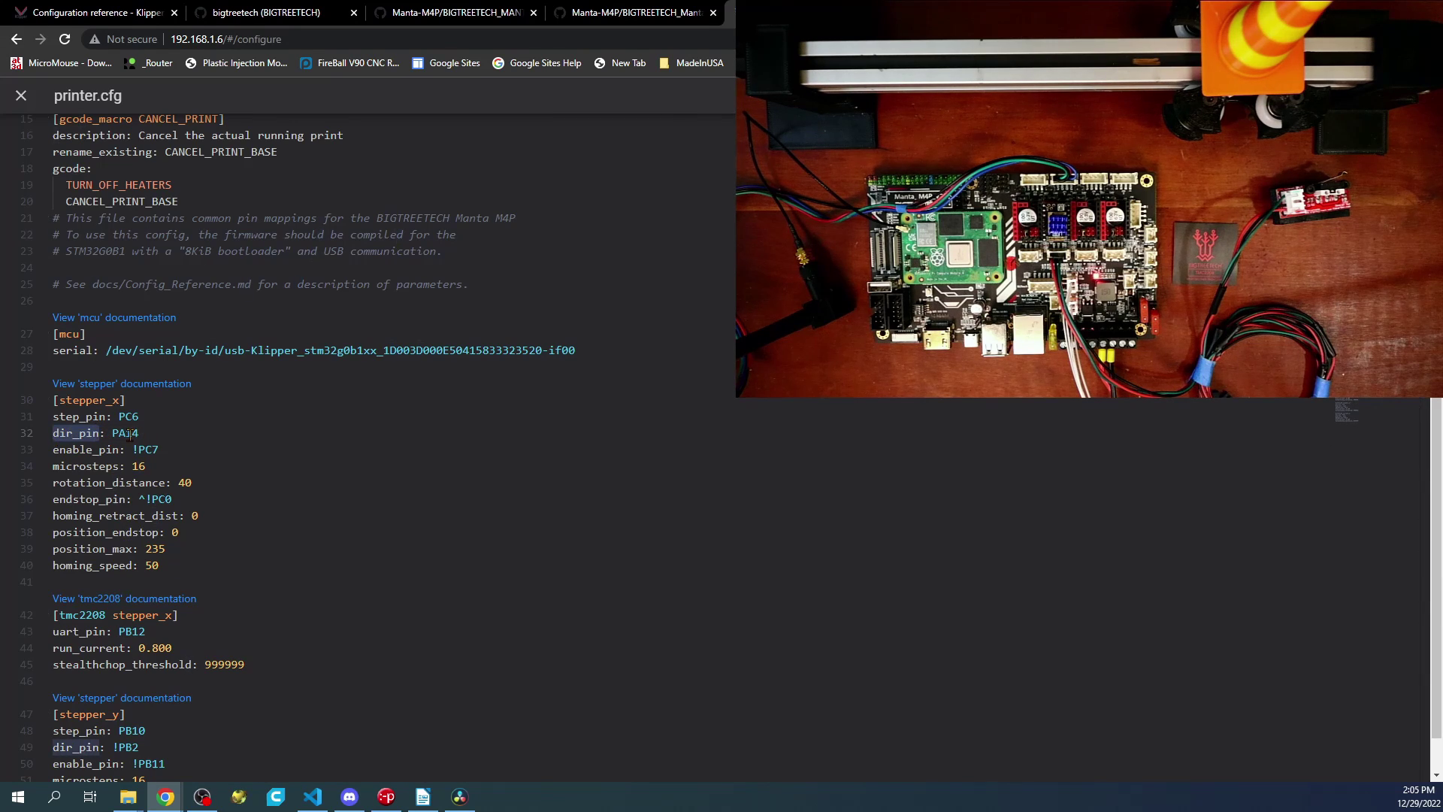
left_click(111, 433)
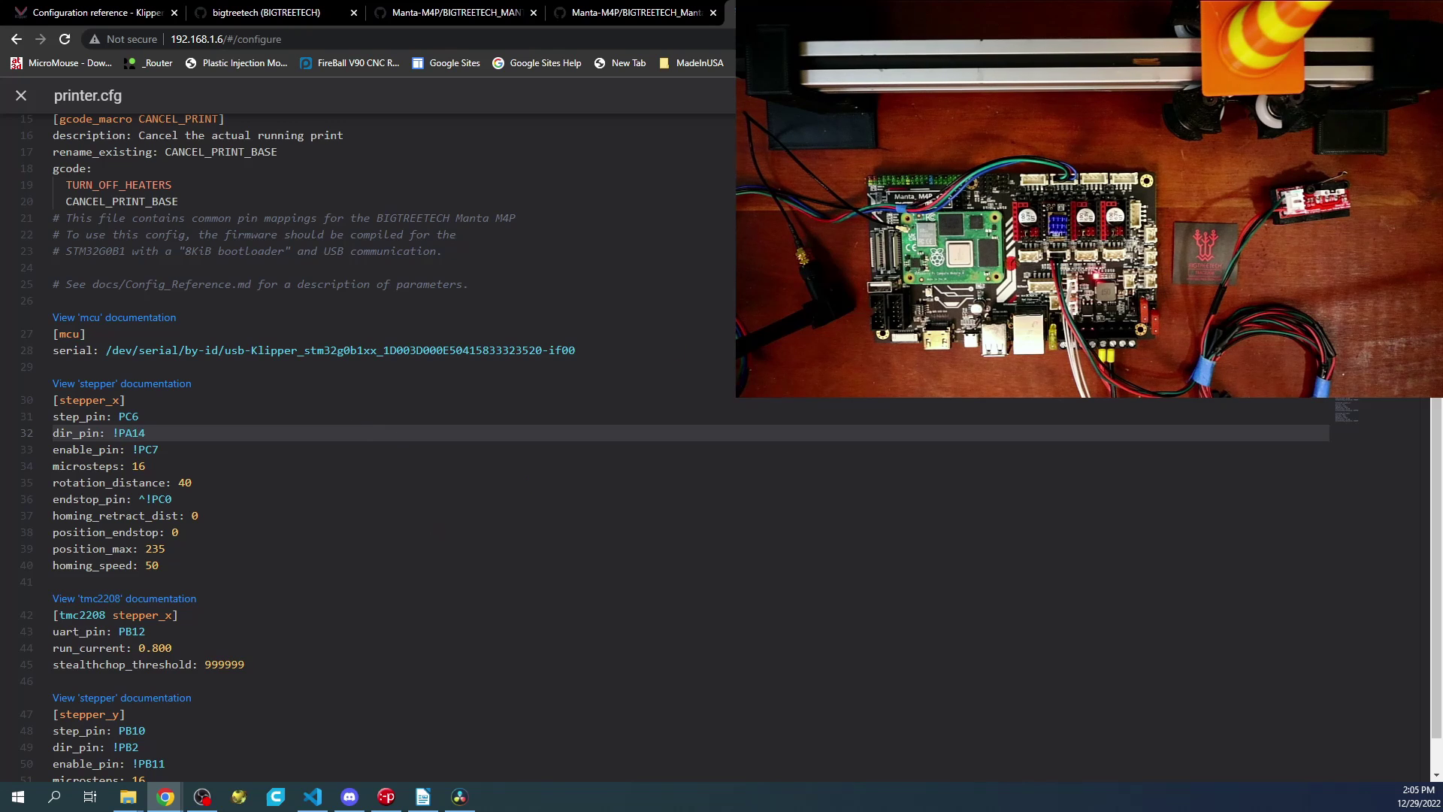
left_click(1330, 95)
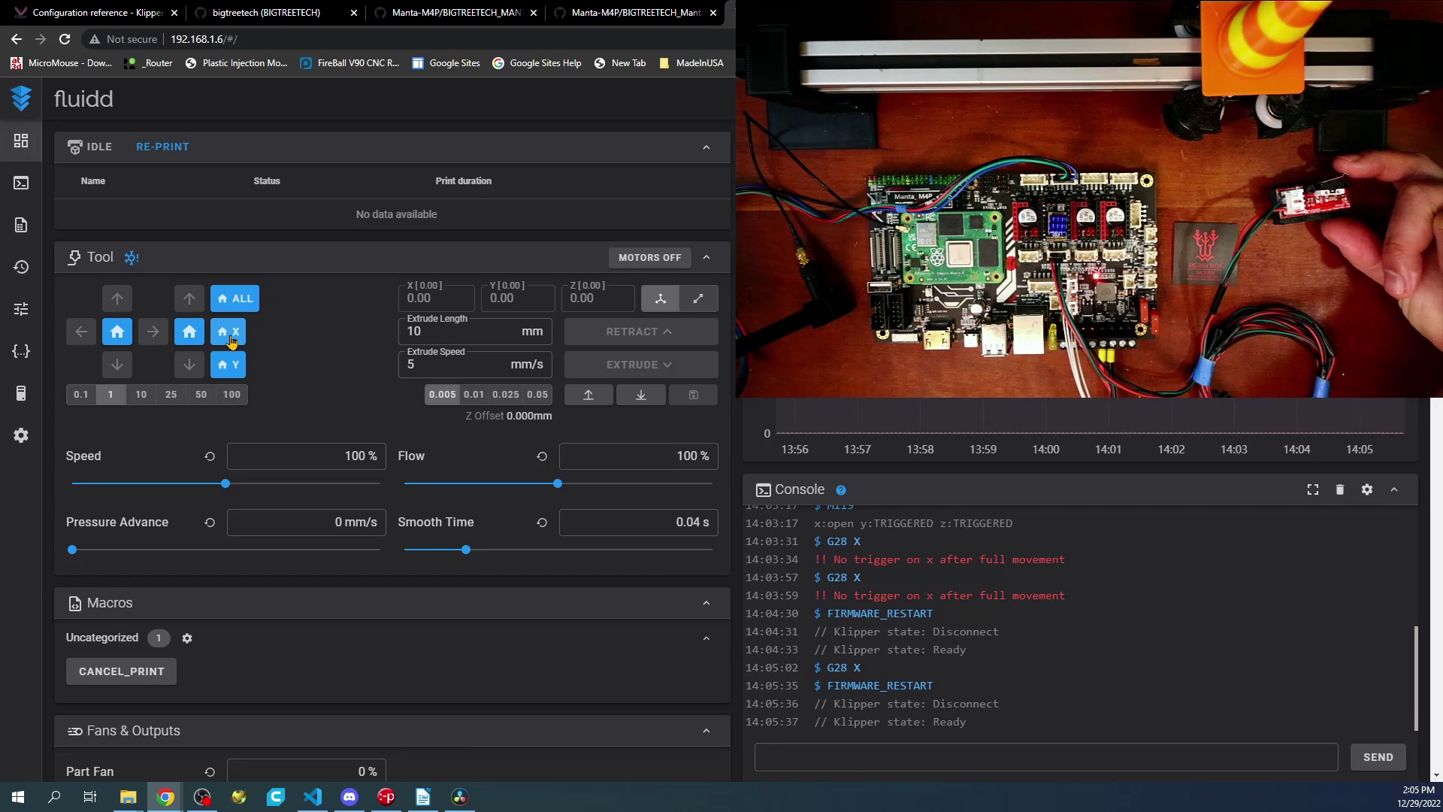
- Home the X axis, then jog X +100 mm so its position reads 100.00
left_click(233, 337)
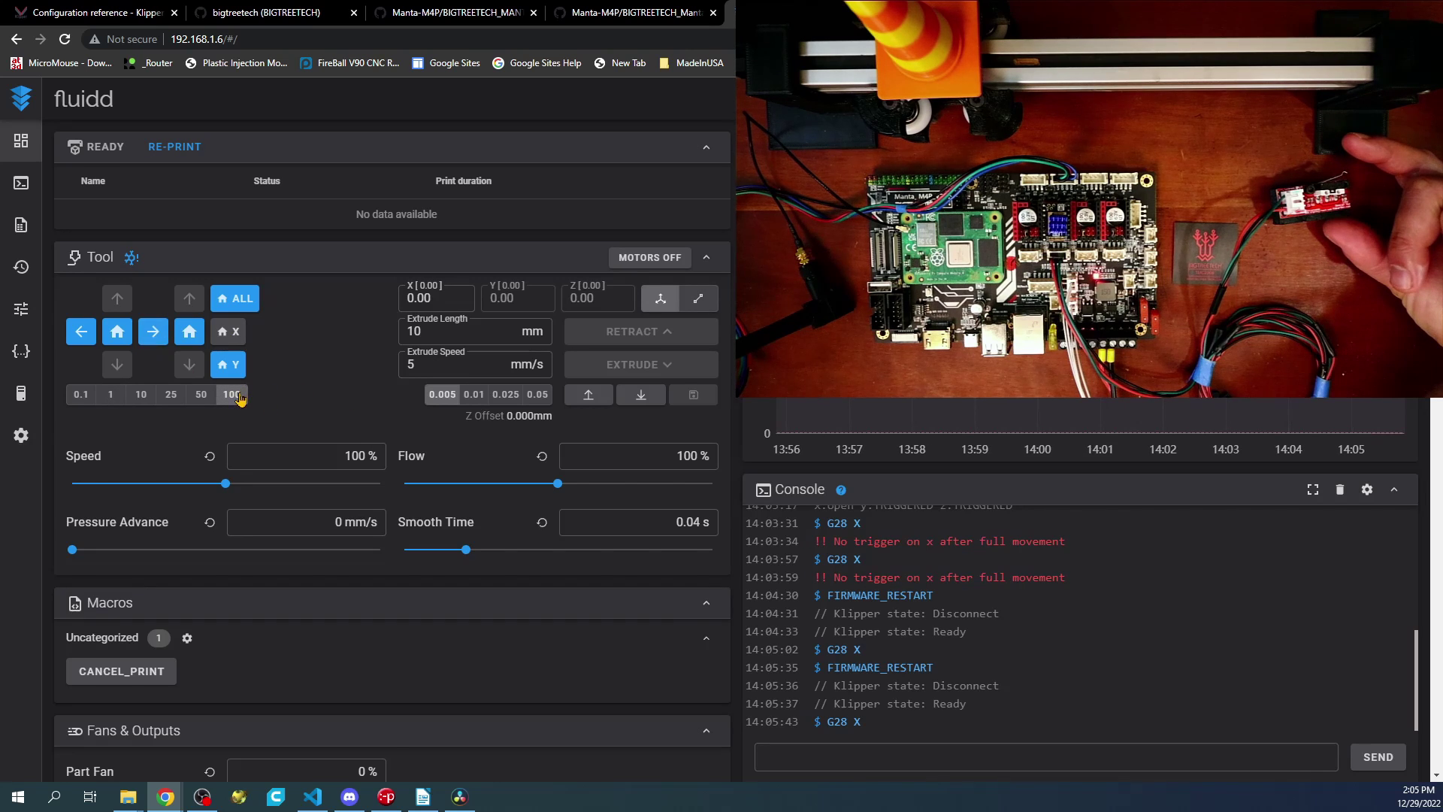
left_click(153, 333)
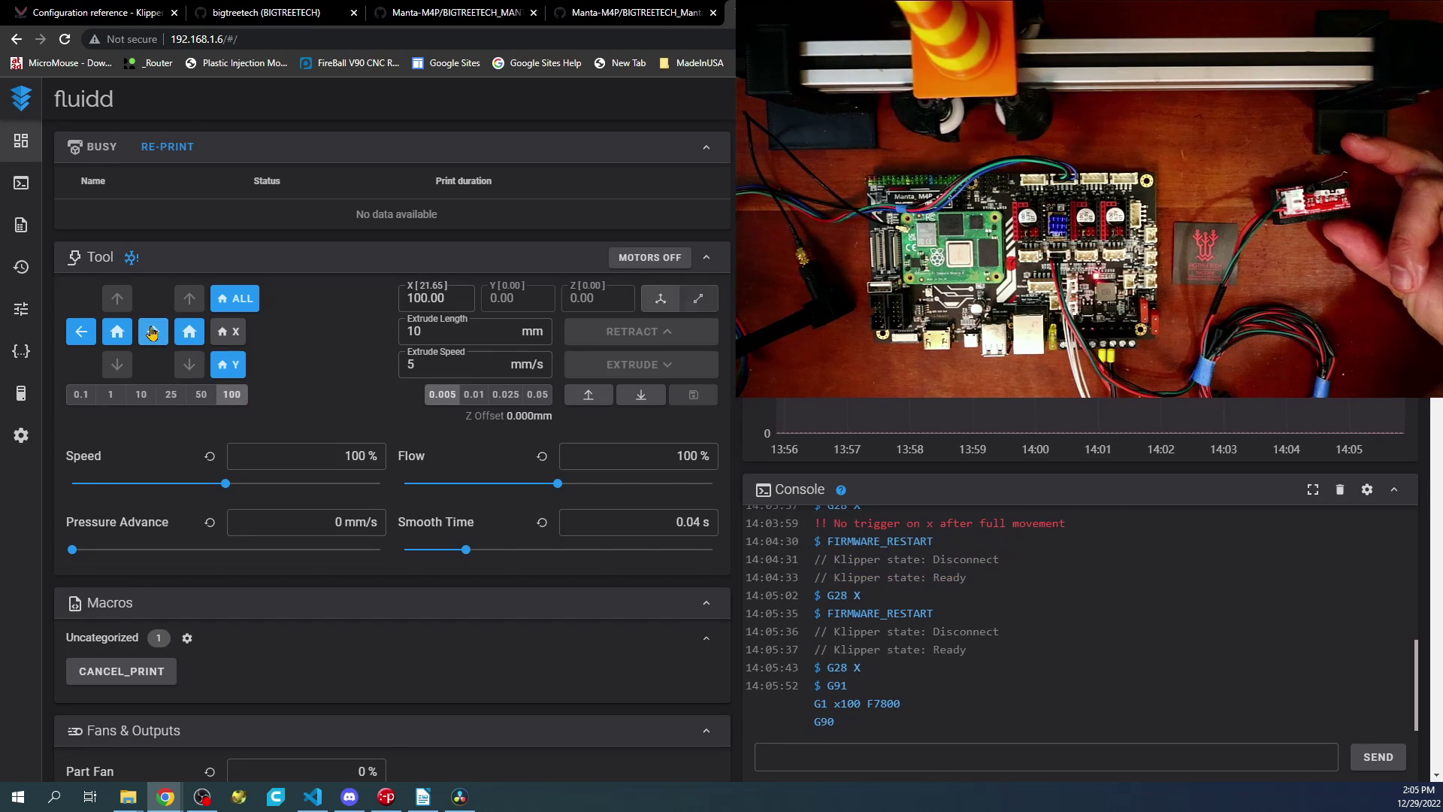